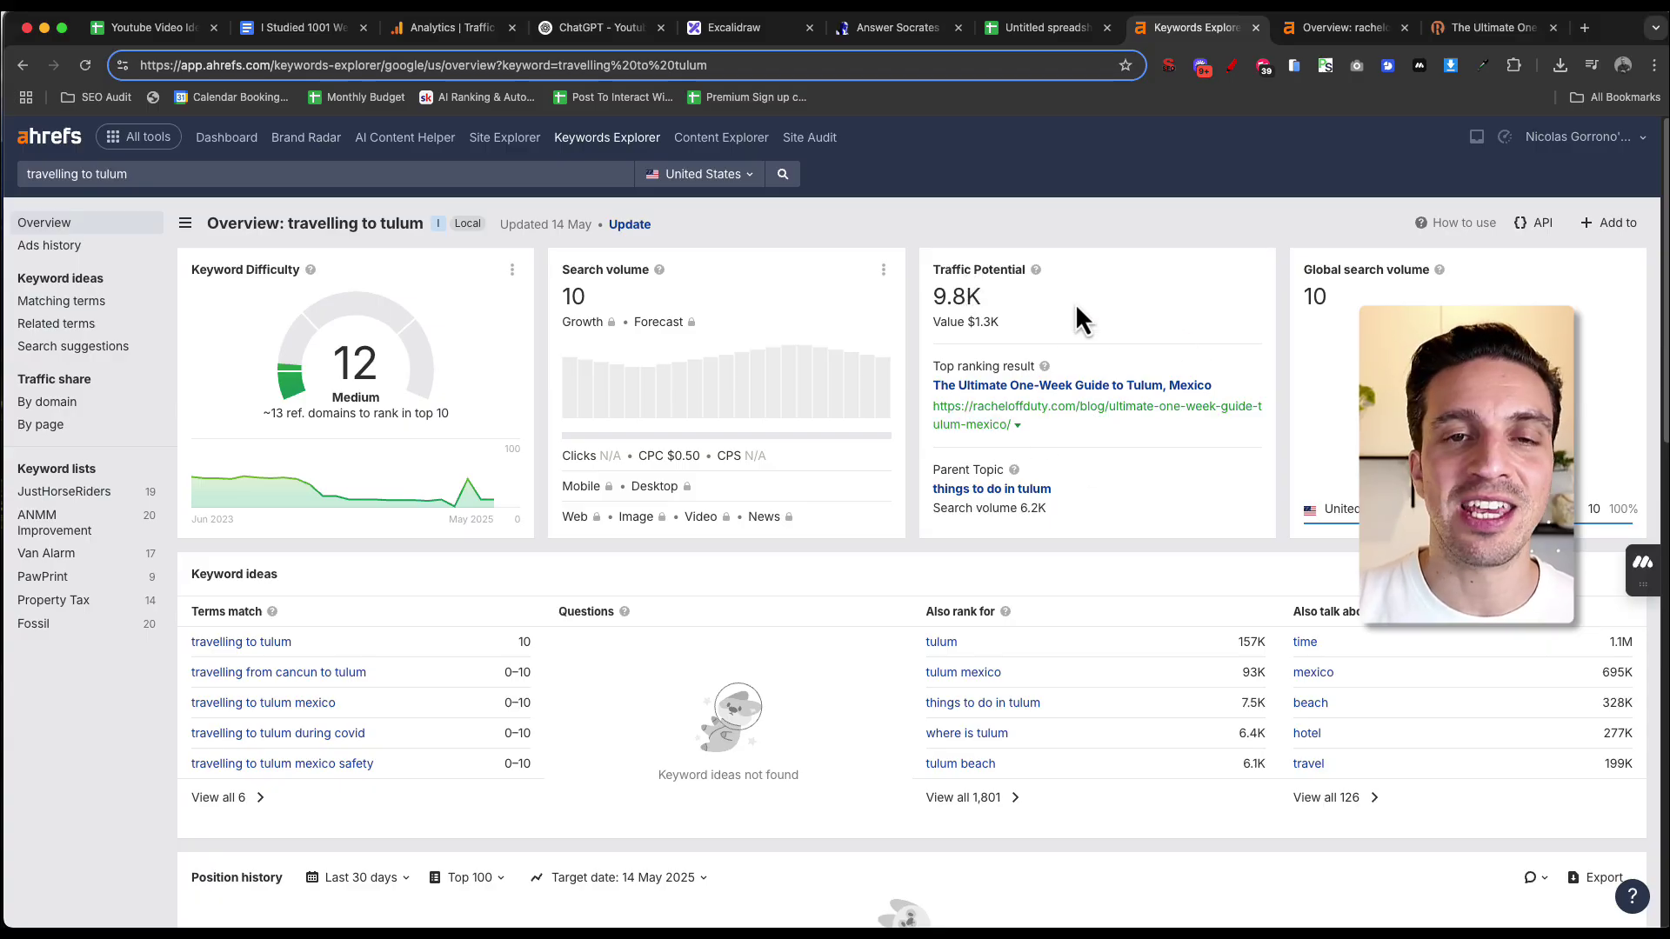
# Step: Show the Old SEO Tulum guide board, down to 'how many days should you spend in tulum'
pyautogui.click(755, 27)
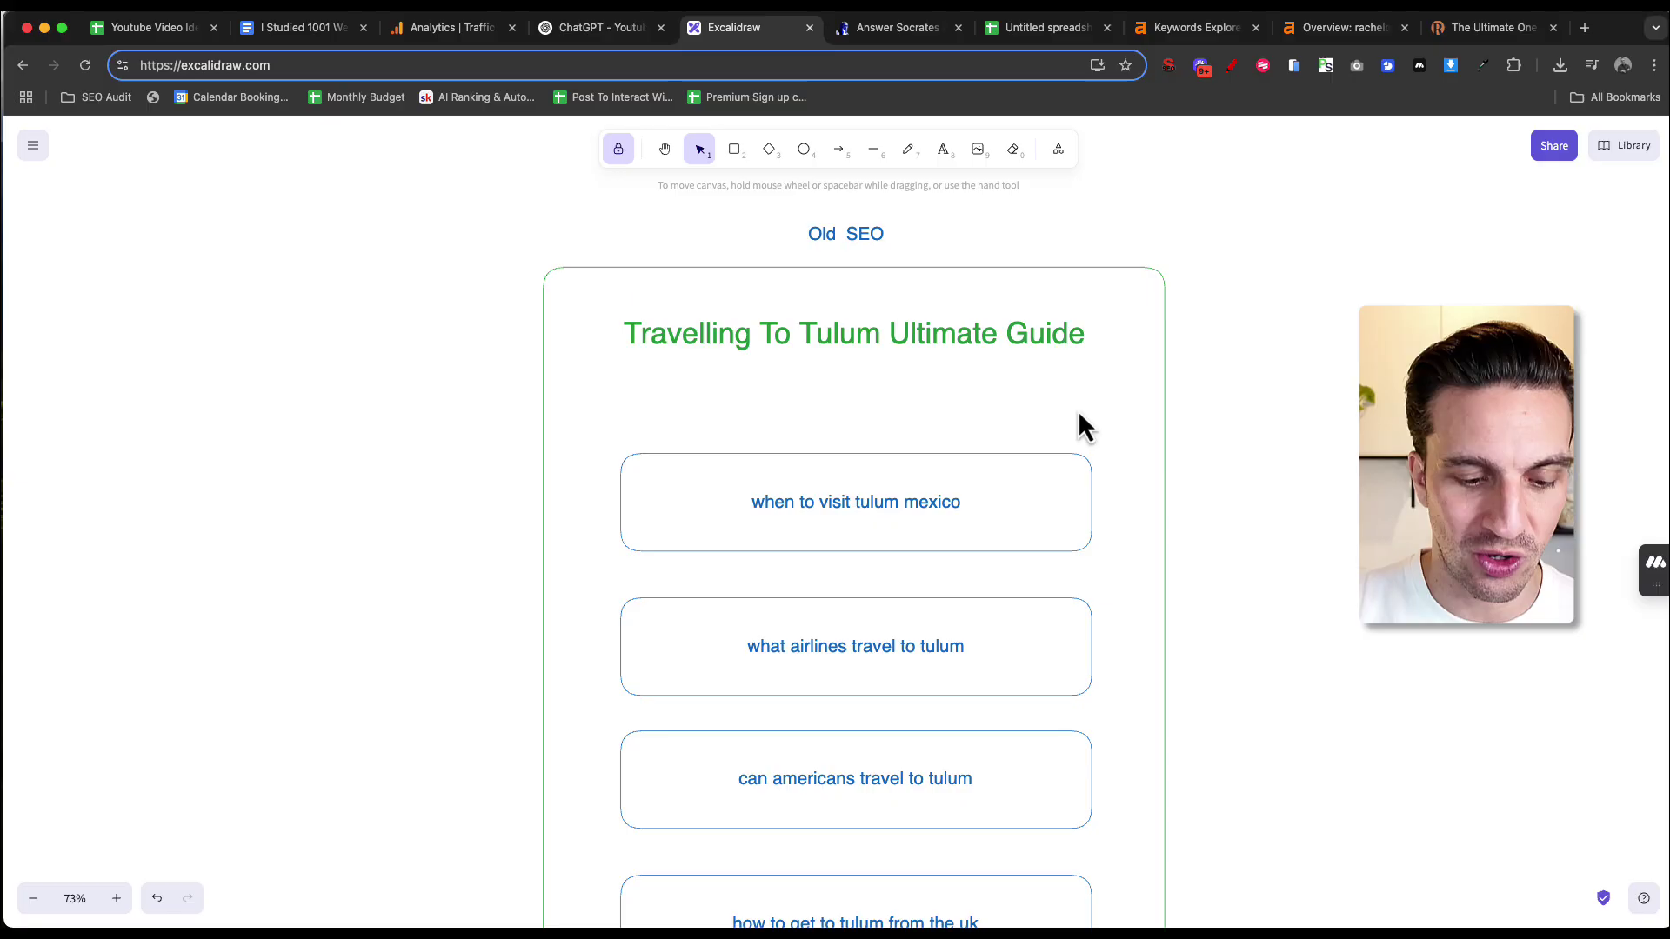
pyautogui.scroll(2, 1078, 410)
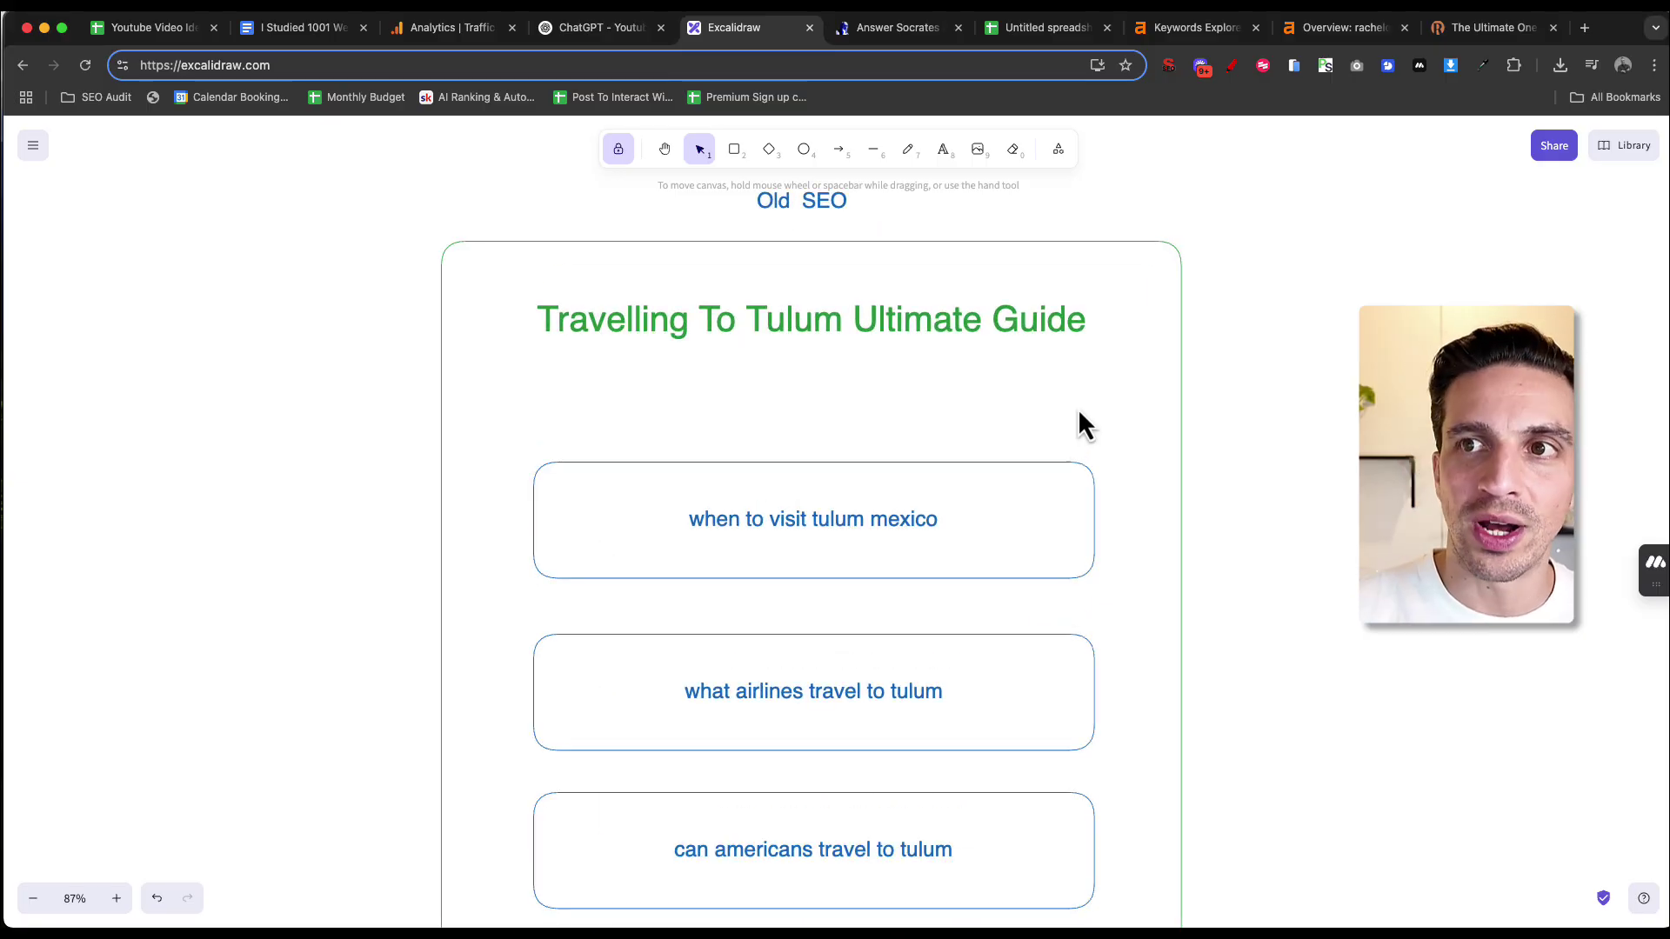
pyautogui.scroll(1, 1121, 383)
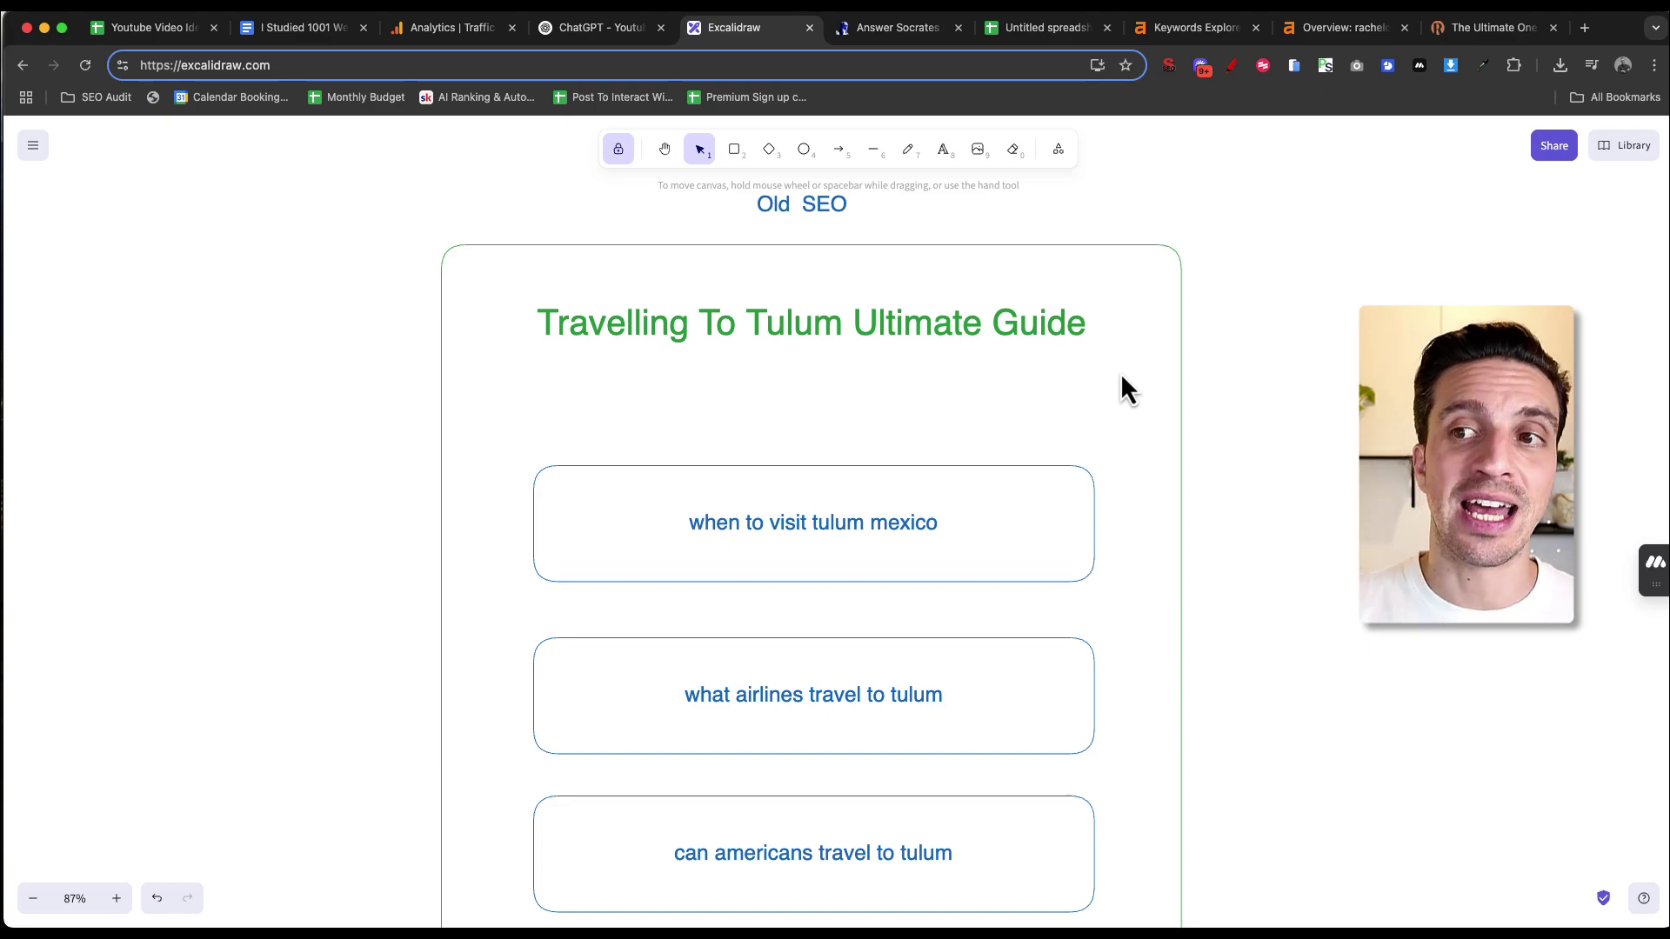
pyautogui.scroll(-2, 1080, 403)
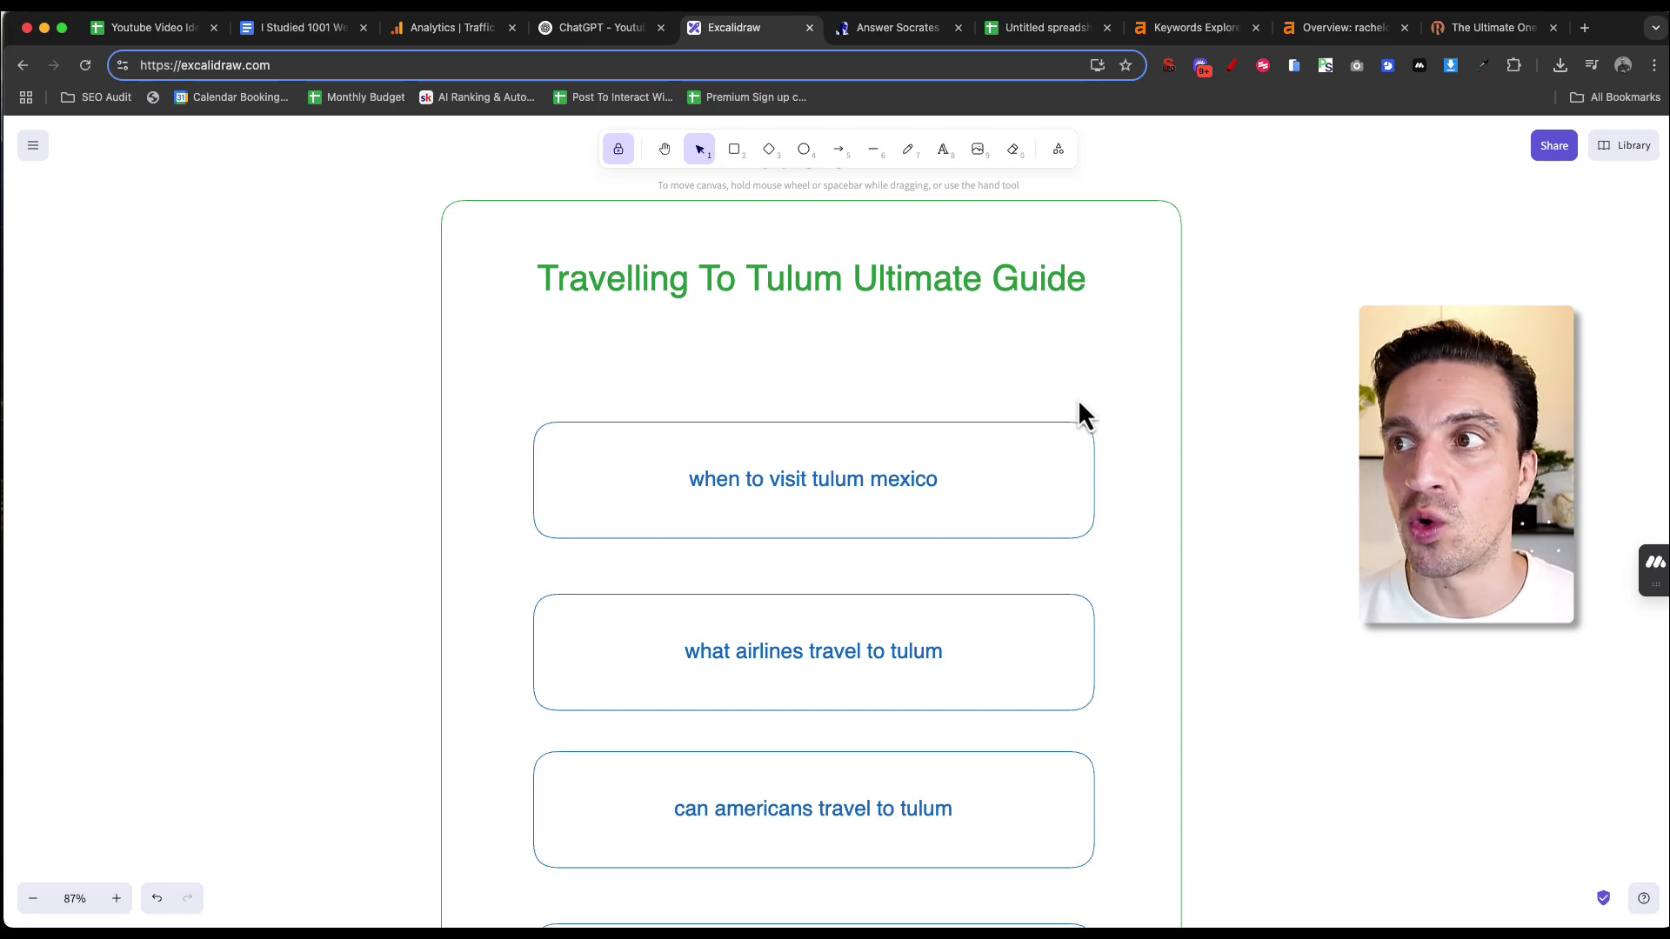
pyautogui.scroll(-5, 1078, 403)
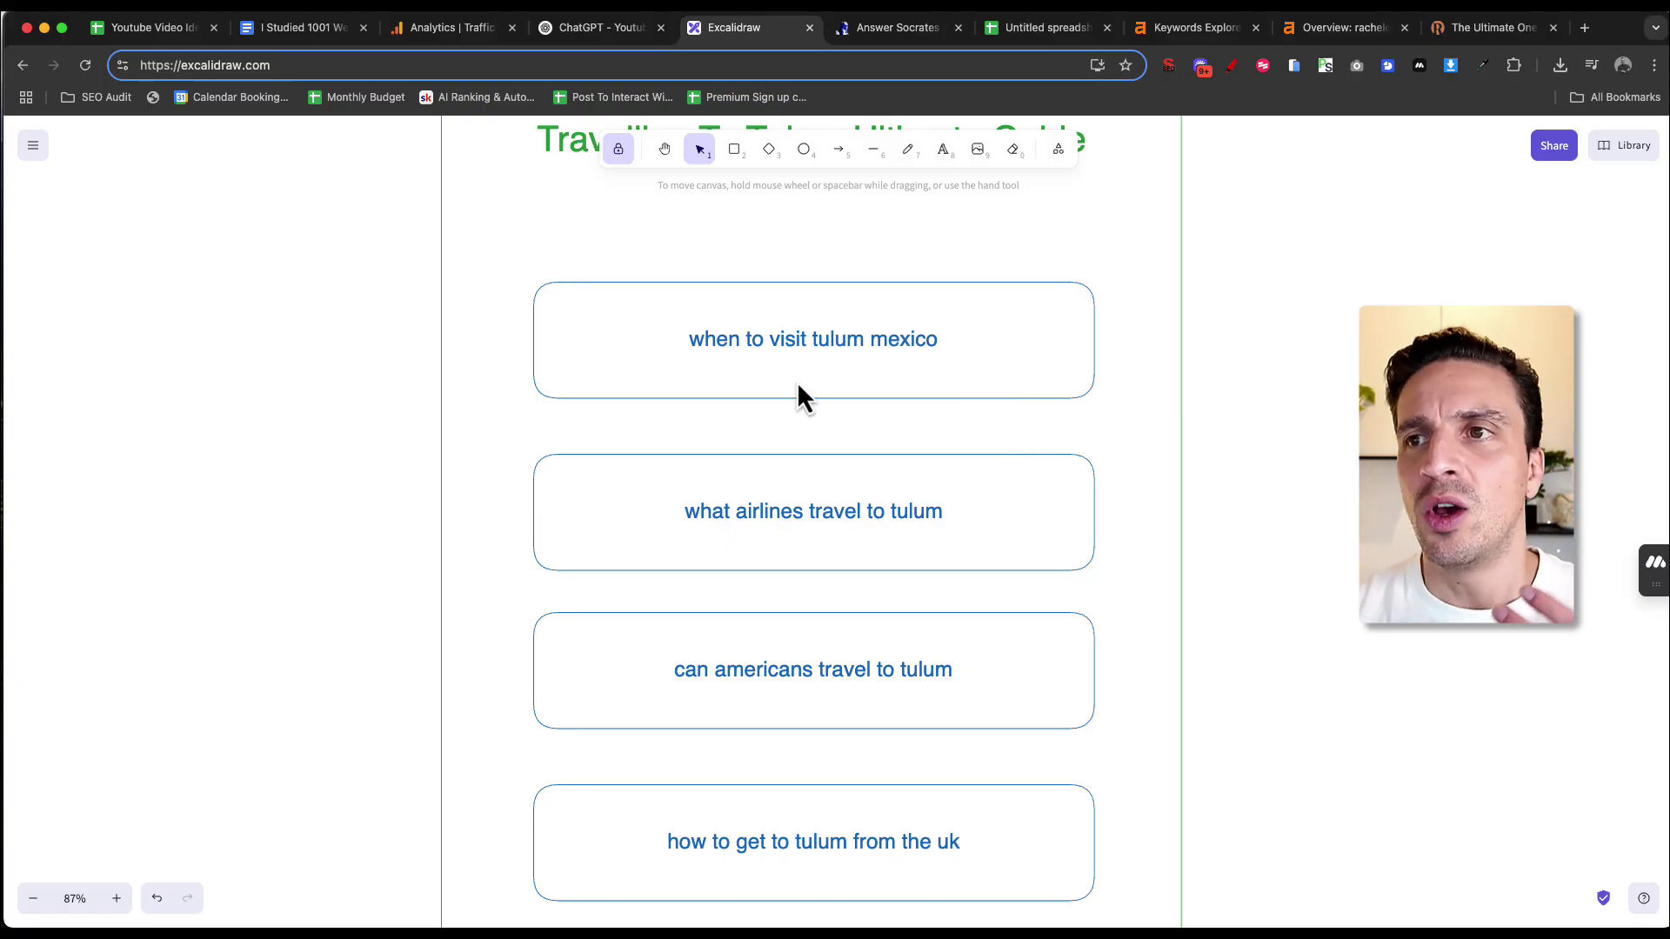
pyautogui.scroll(-2, 786, 438)
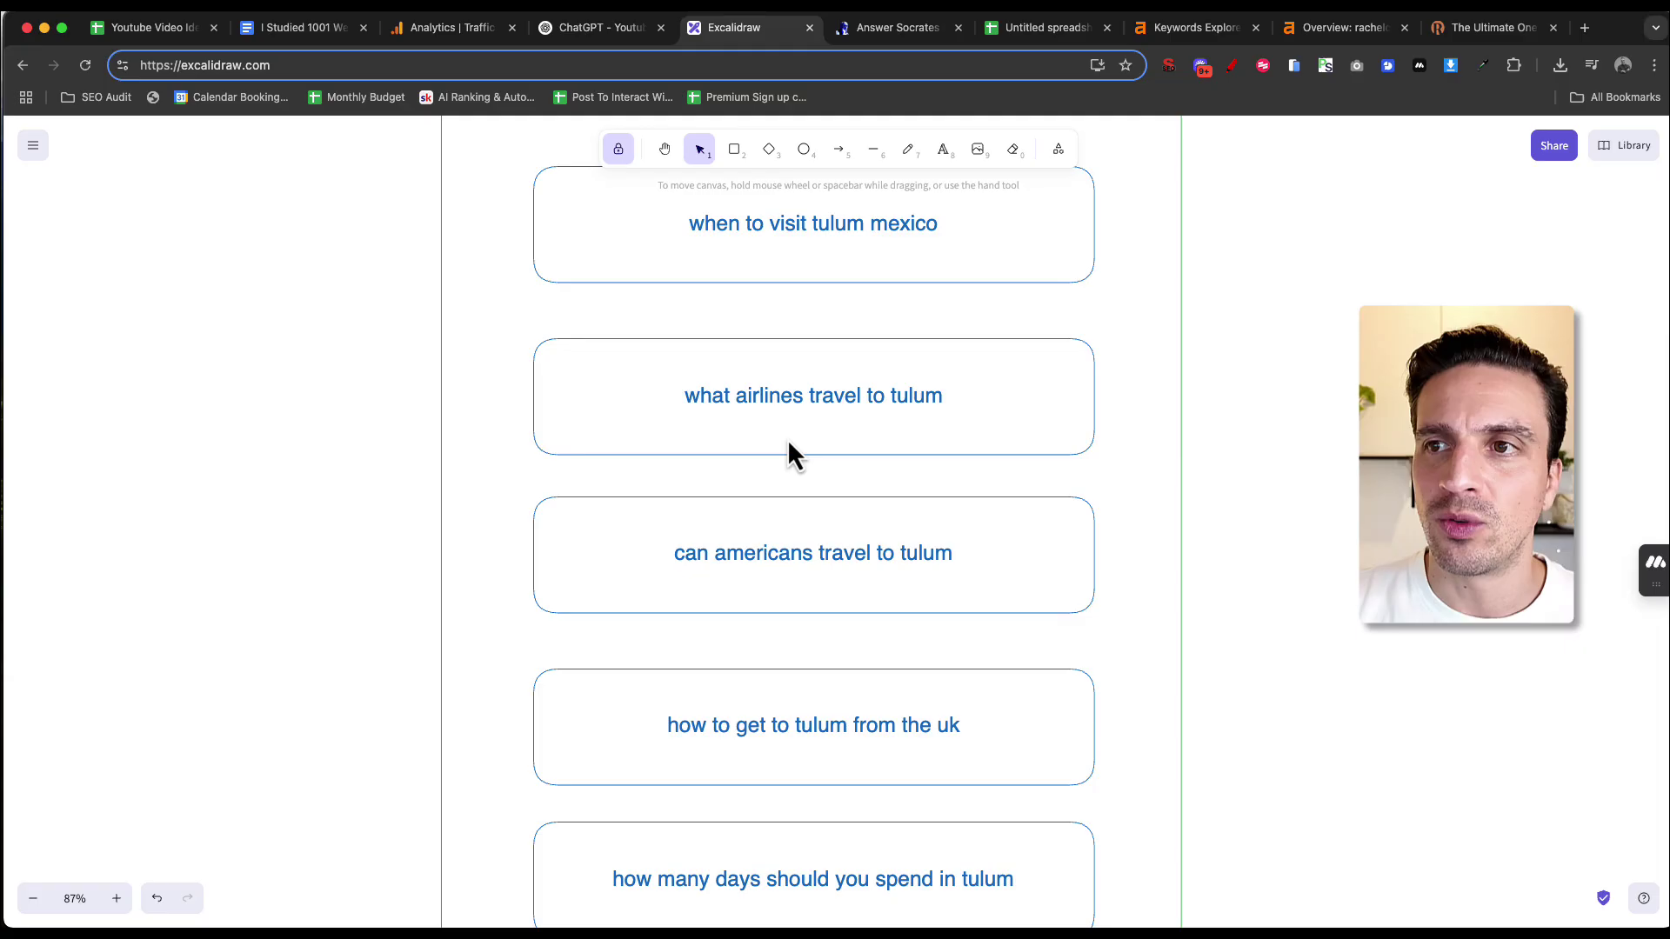
pyautogui.scroll(-1, 790, 444)
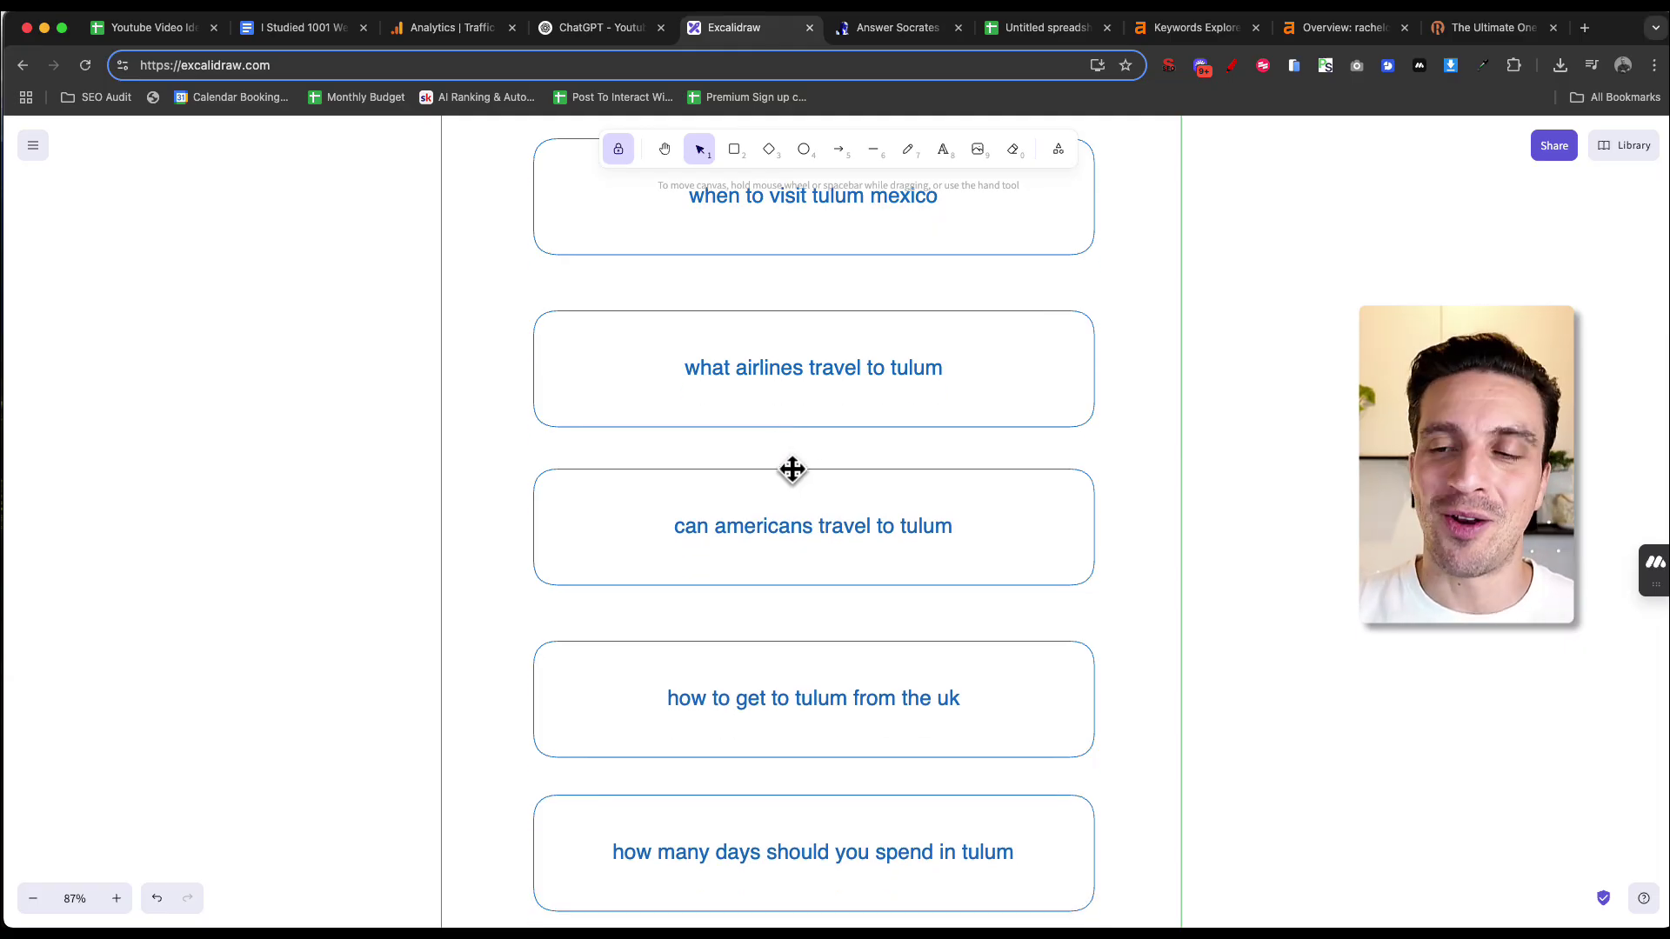
pyautogui.scroll(-3, 791, 470)
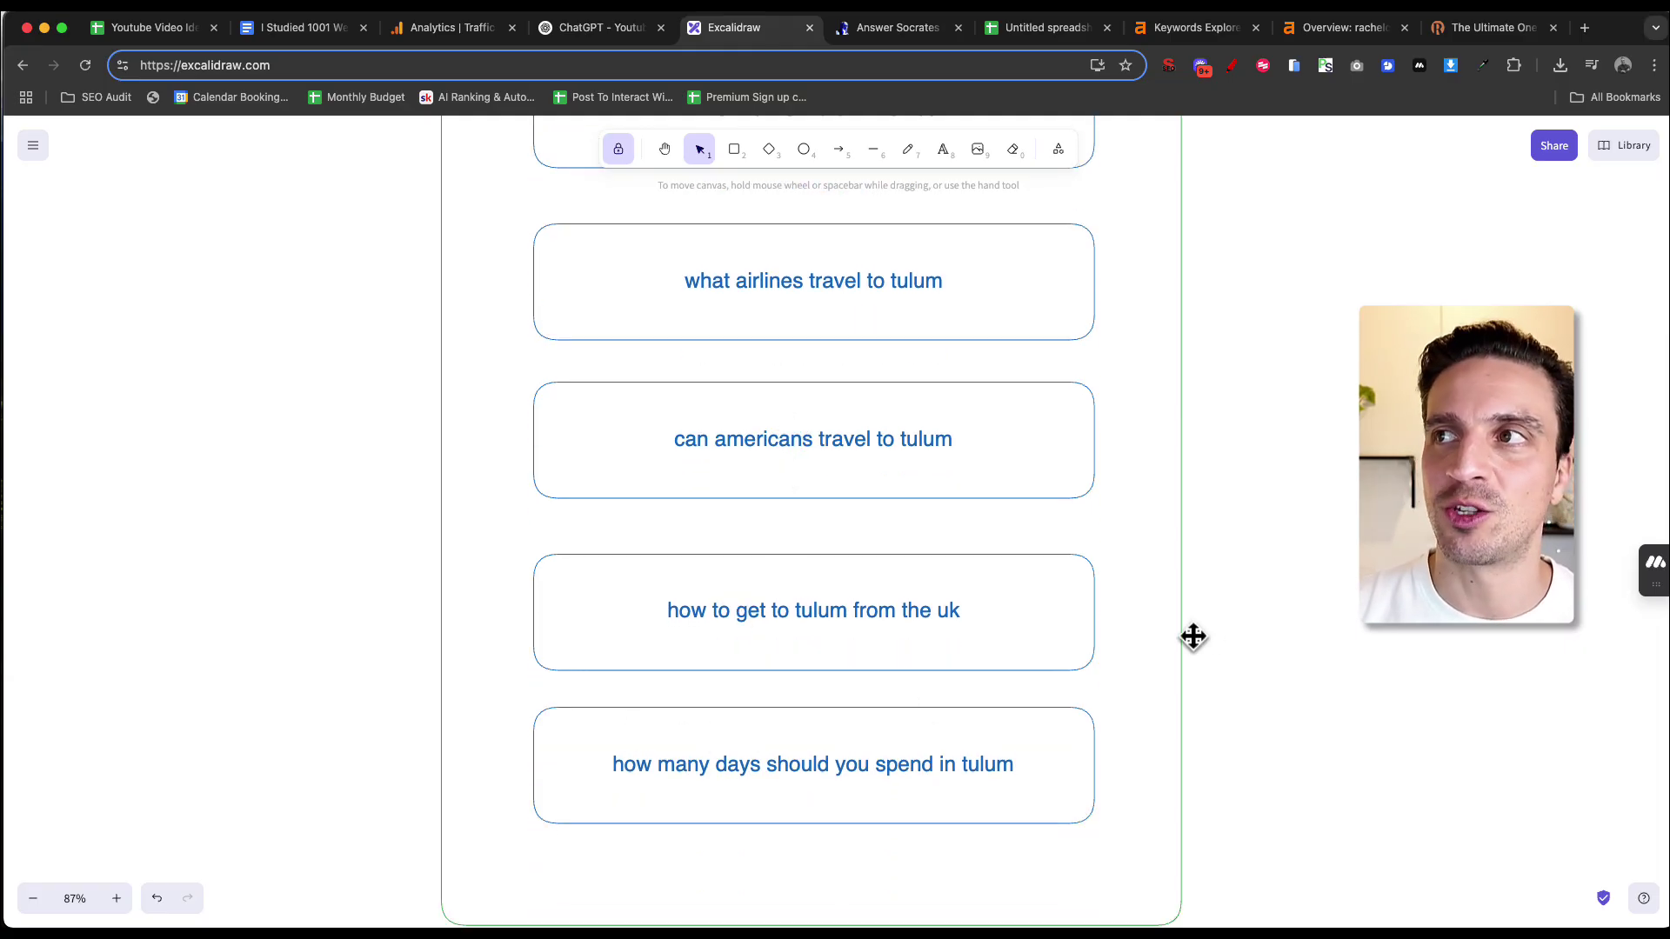
# Step: Read racheloffduty.com's one-week Tulum guide, then check its 5.4K declining organic traffic in Ahrefs
pyautogui.press('super+8')
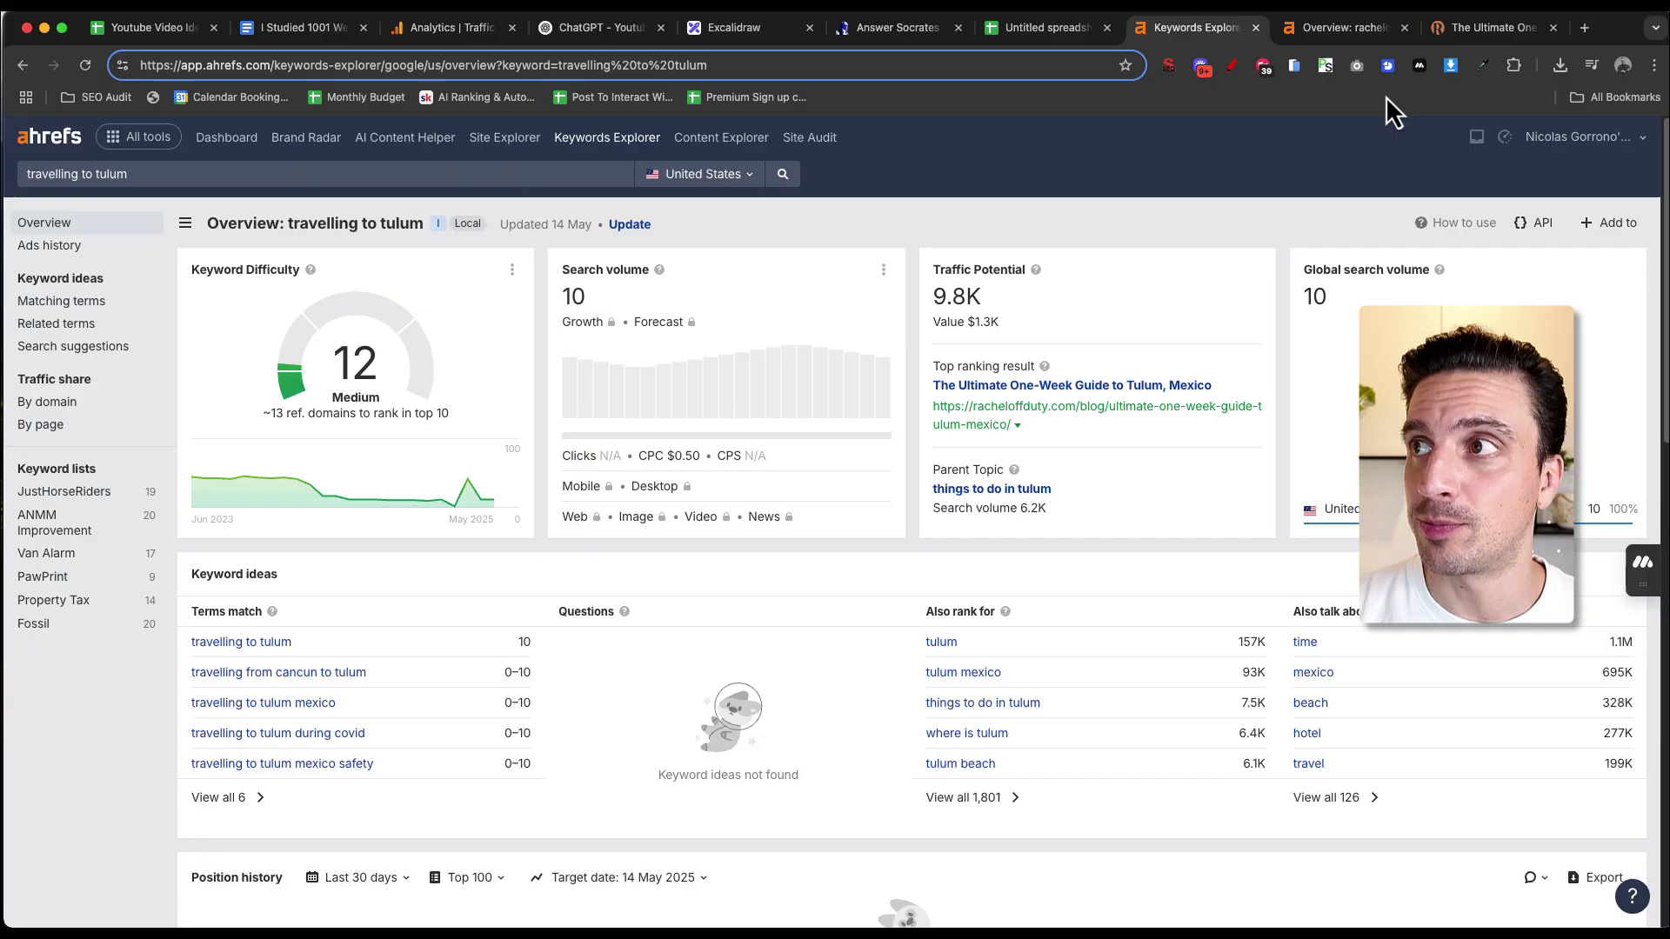
pyautogui.click(1449, 30)
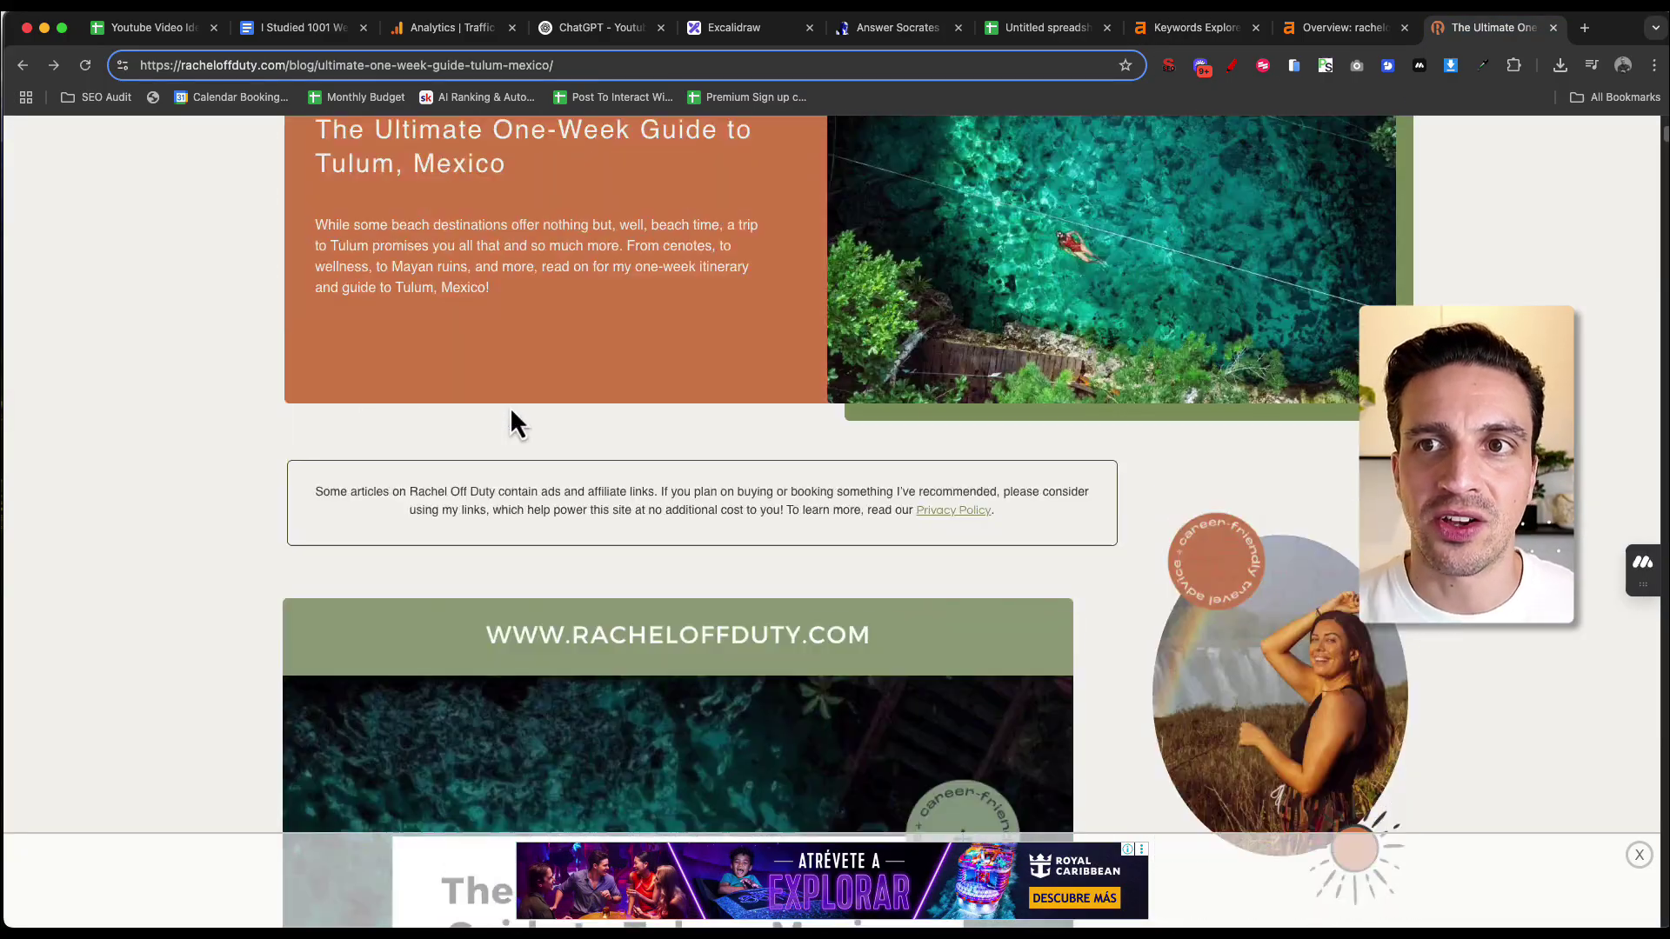
pyautogui.scroll(-10, 509, 426)
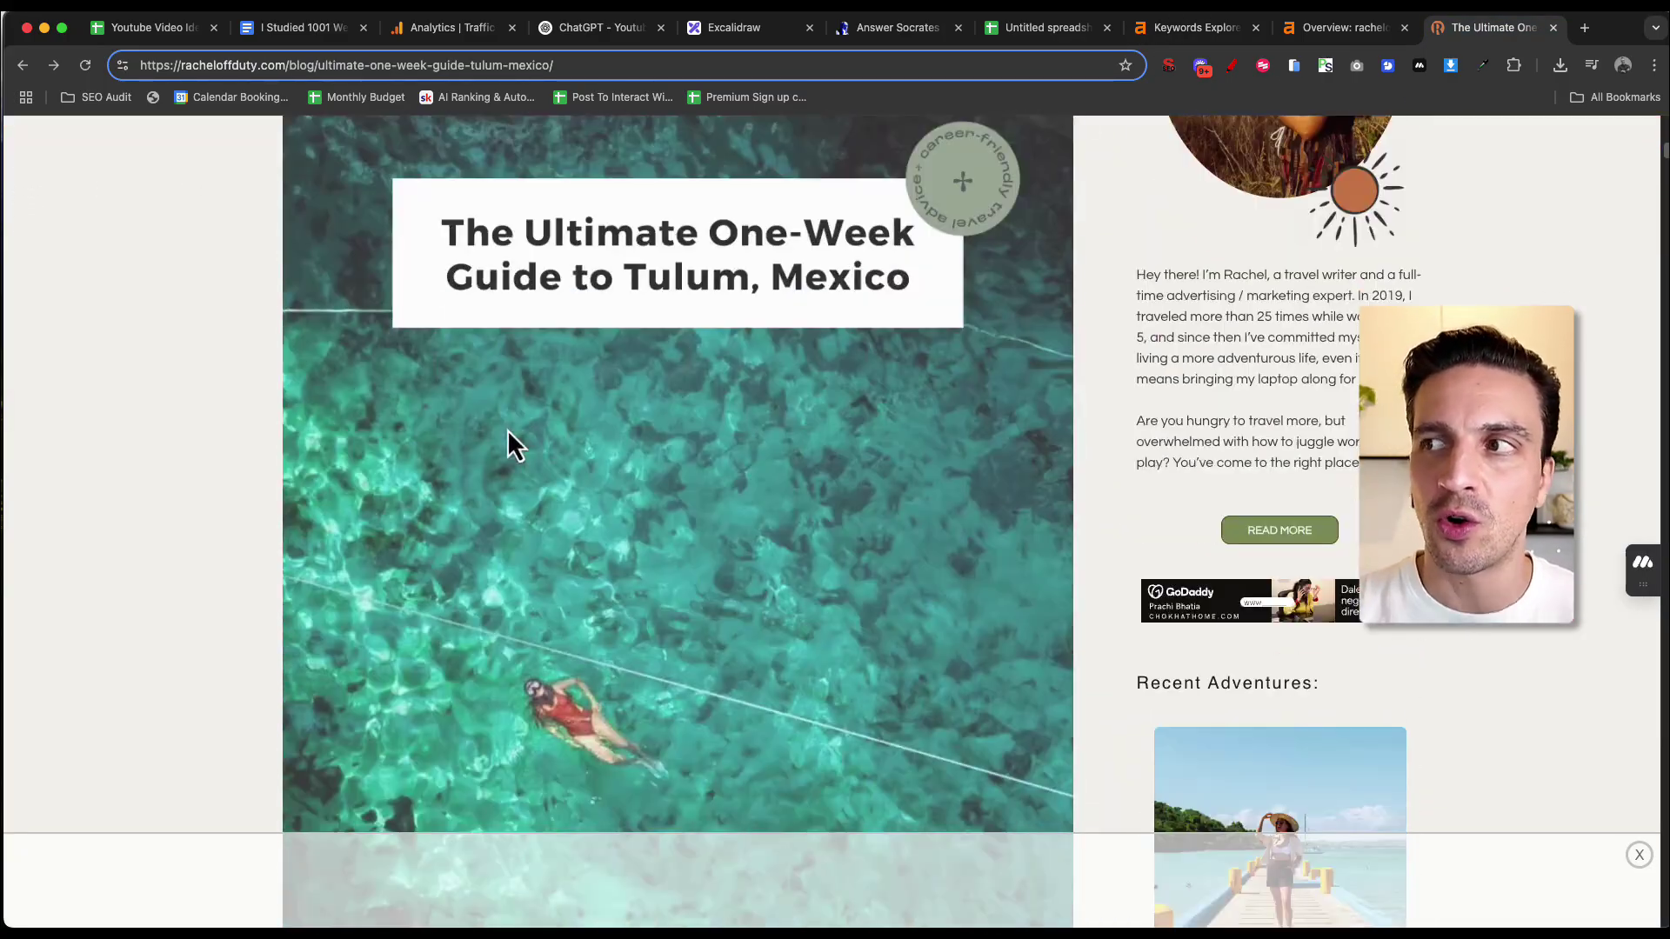
pyautogui.scroll(-20, 508, 430)
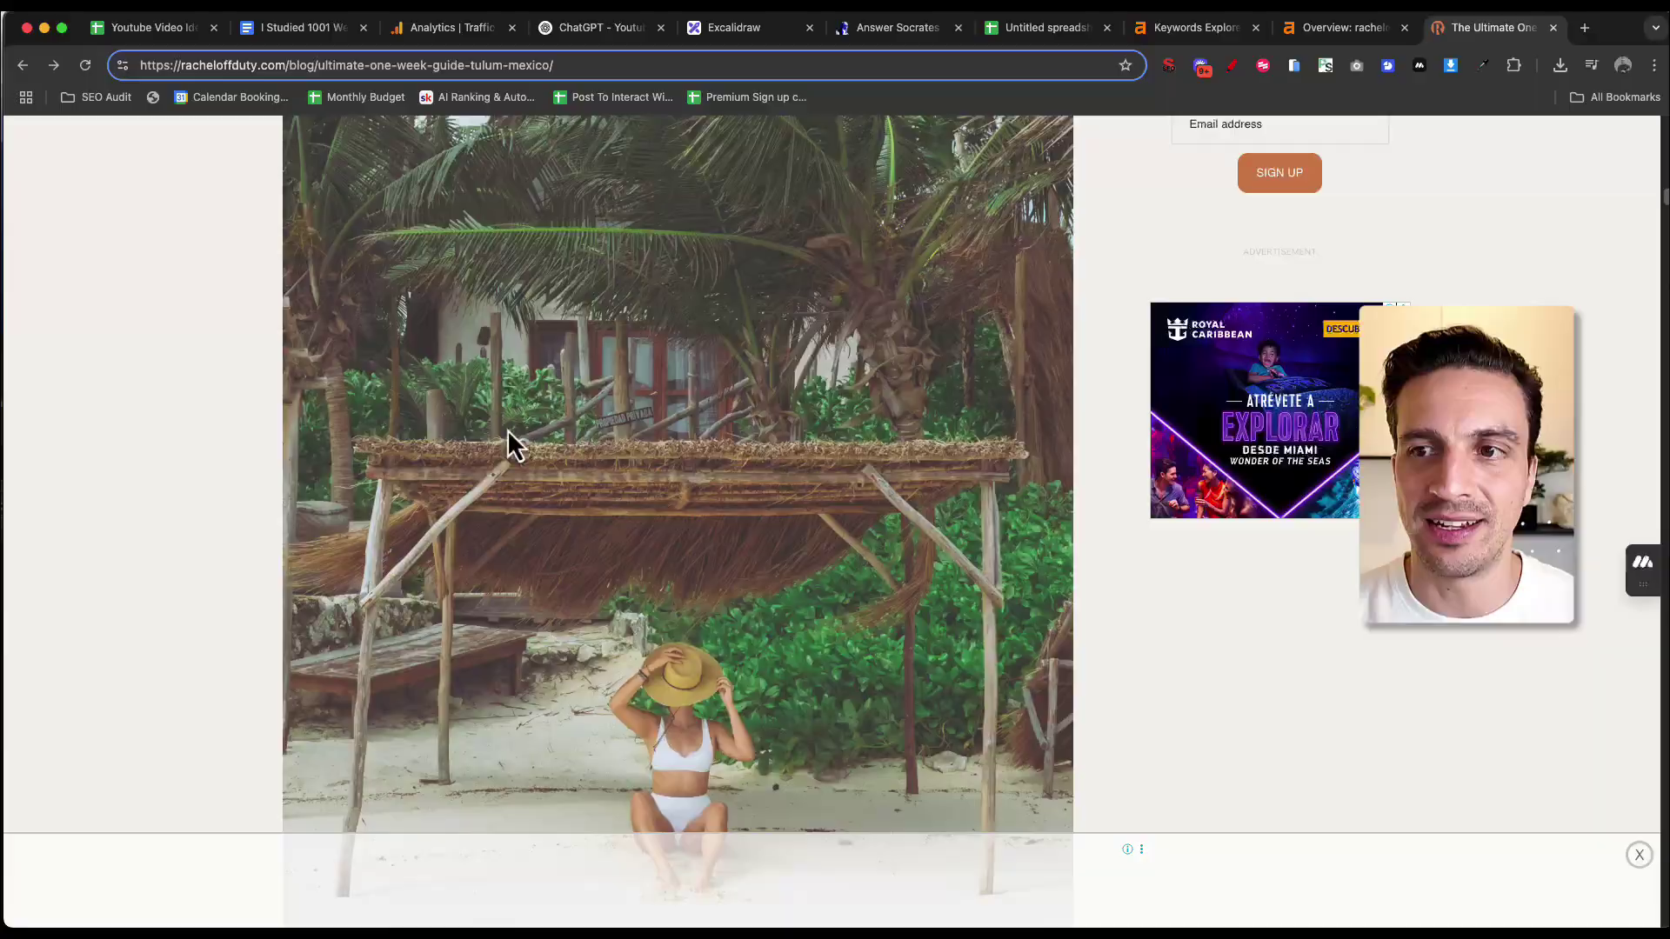
pyautogui.scroll(-10, 507, 430)
pyautogui.scroll(-8, 354, 328)
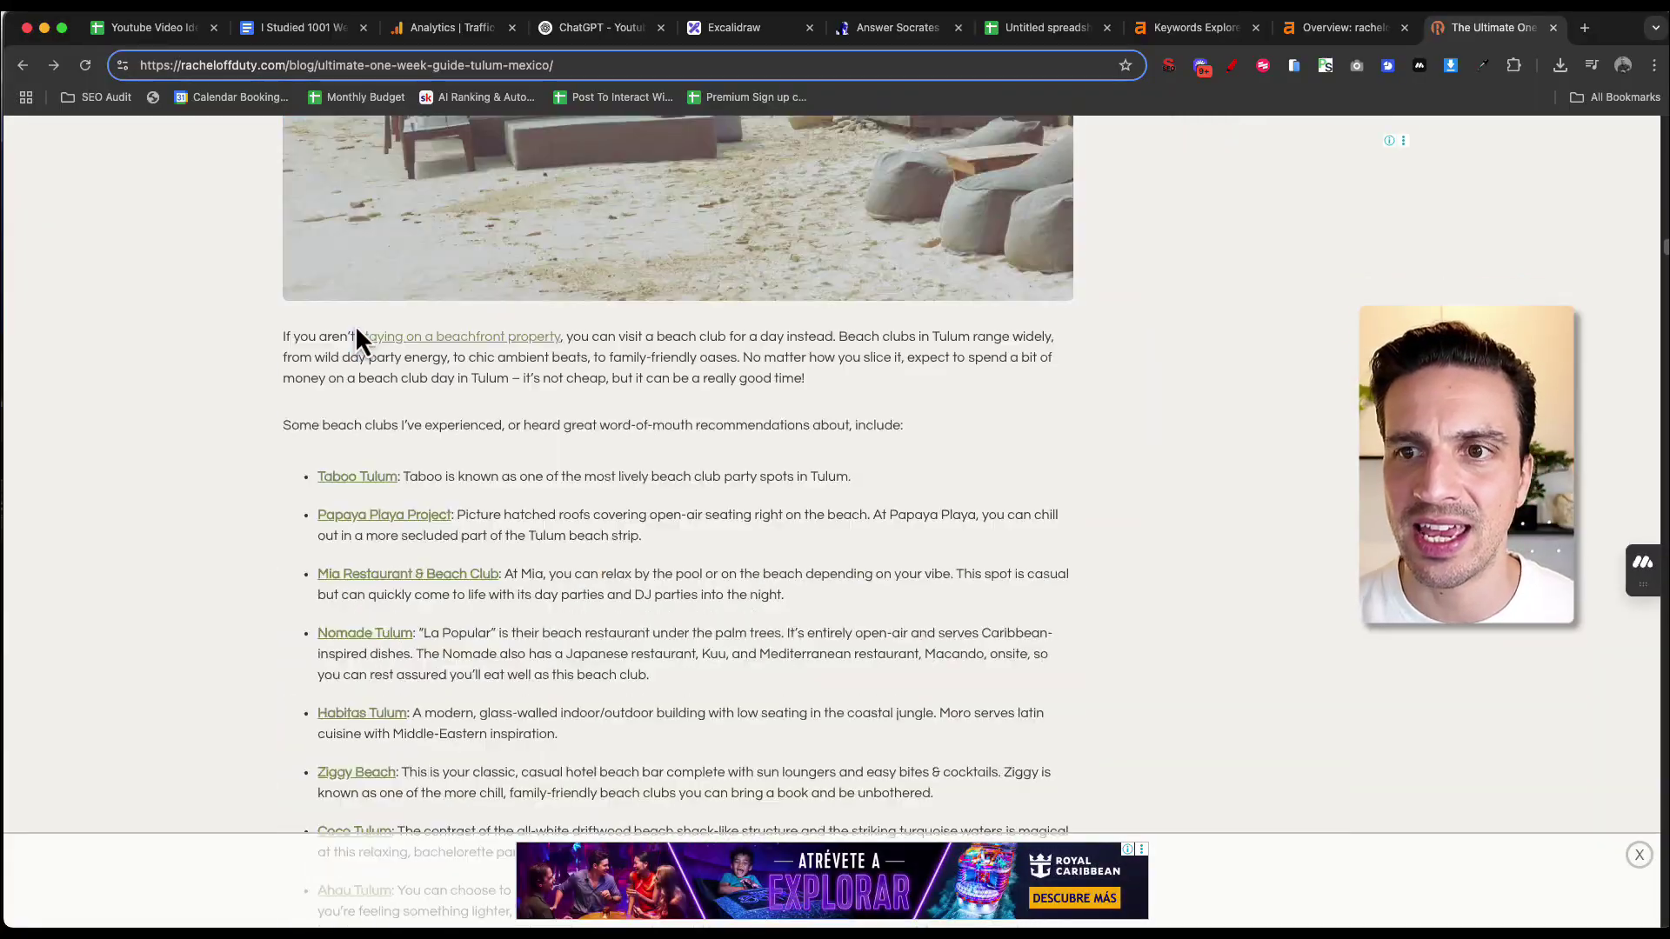
pyautogui.scroll(-15, 357, 339)
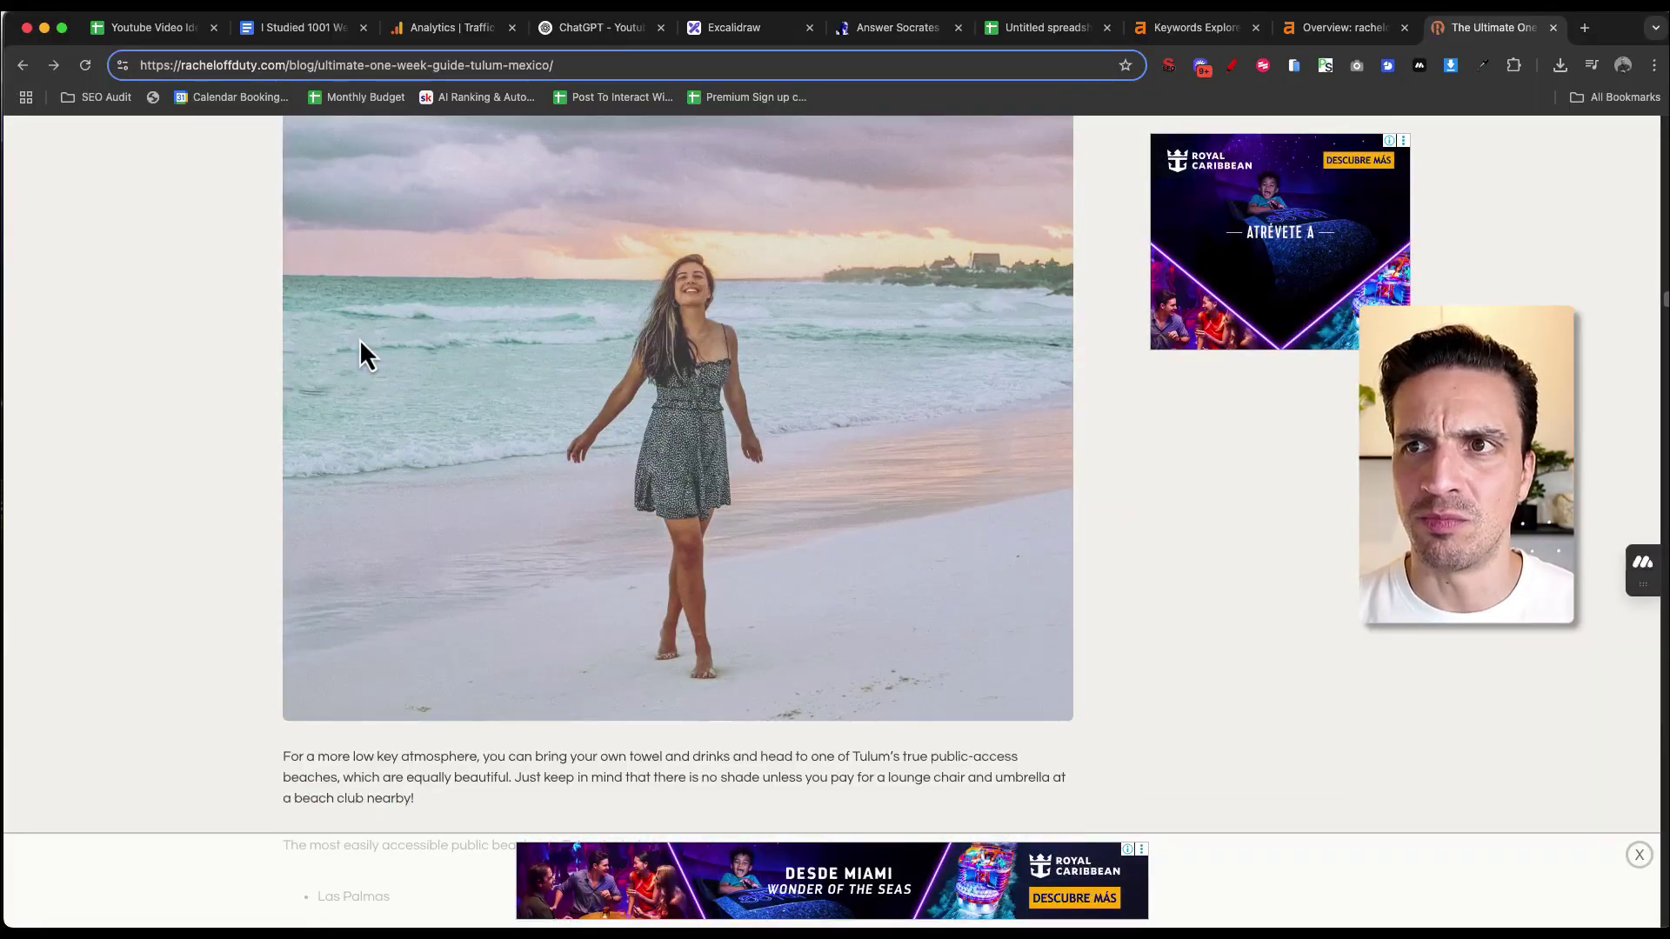
pyautogui.scroll(-20, 360, 341)
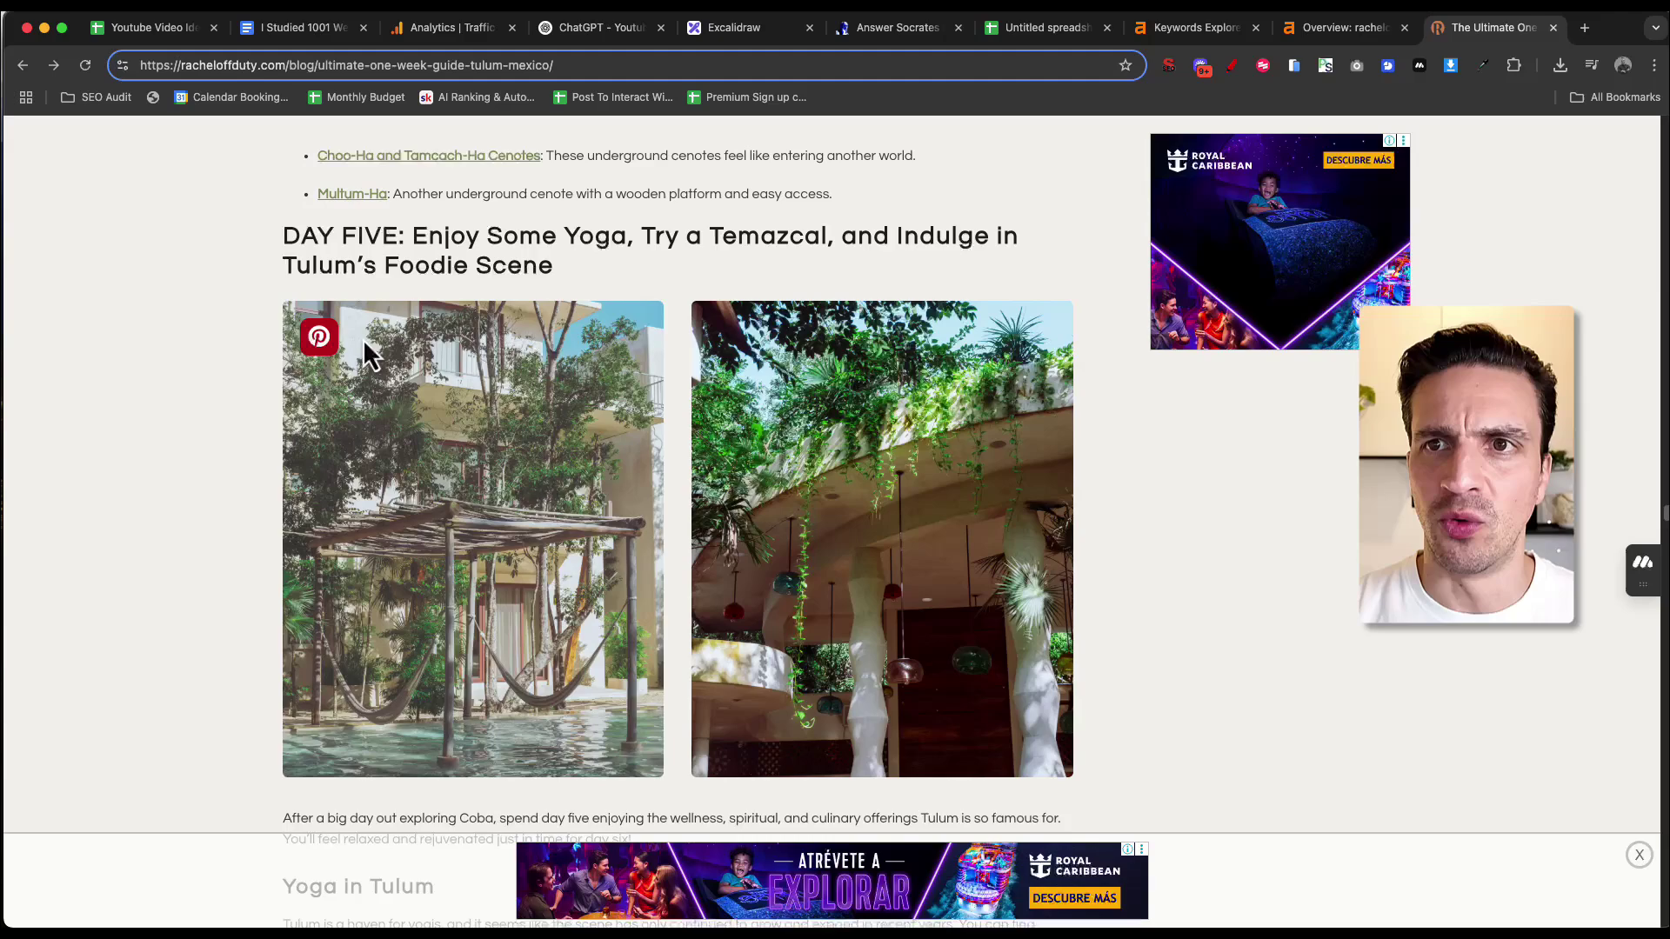
pyautogui.scroll(-7, 364, 343)
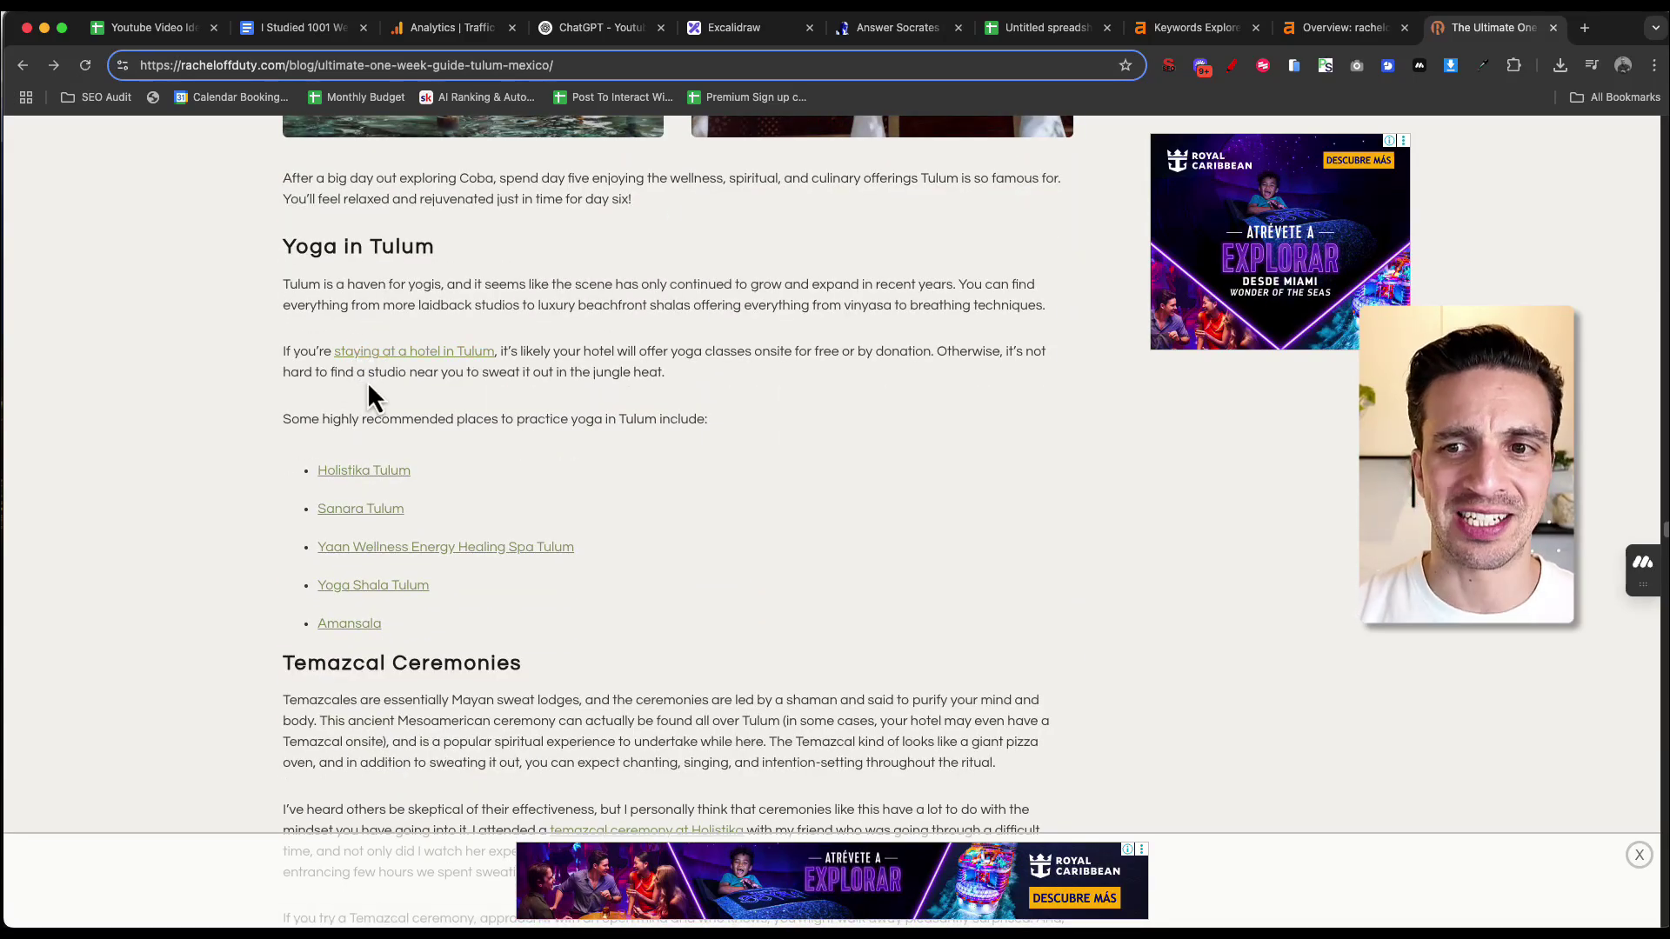
pyautogui.scroll(-8, 369, 384)
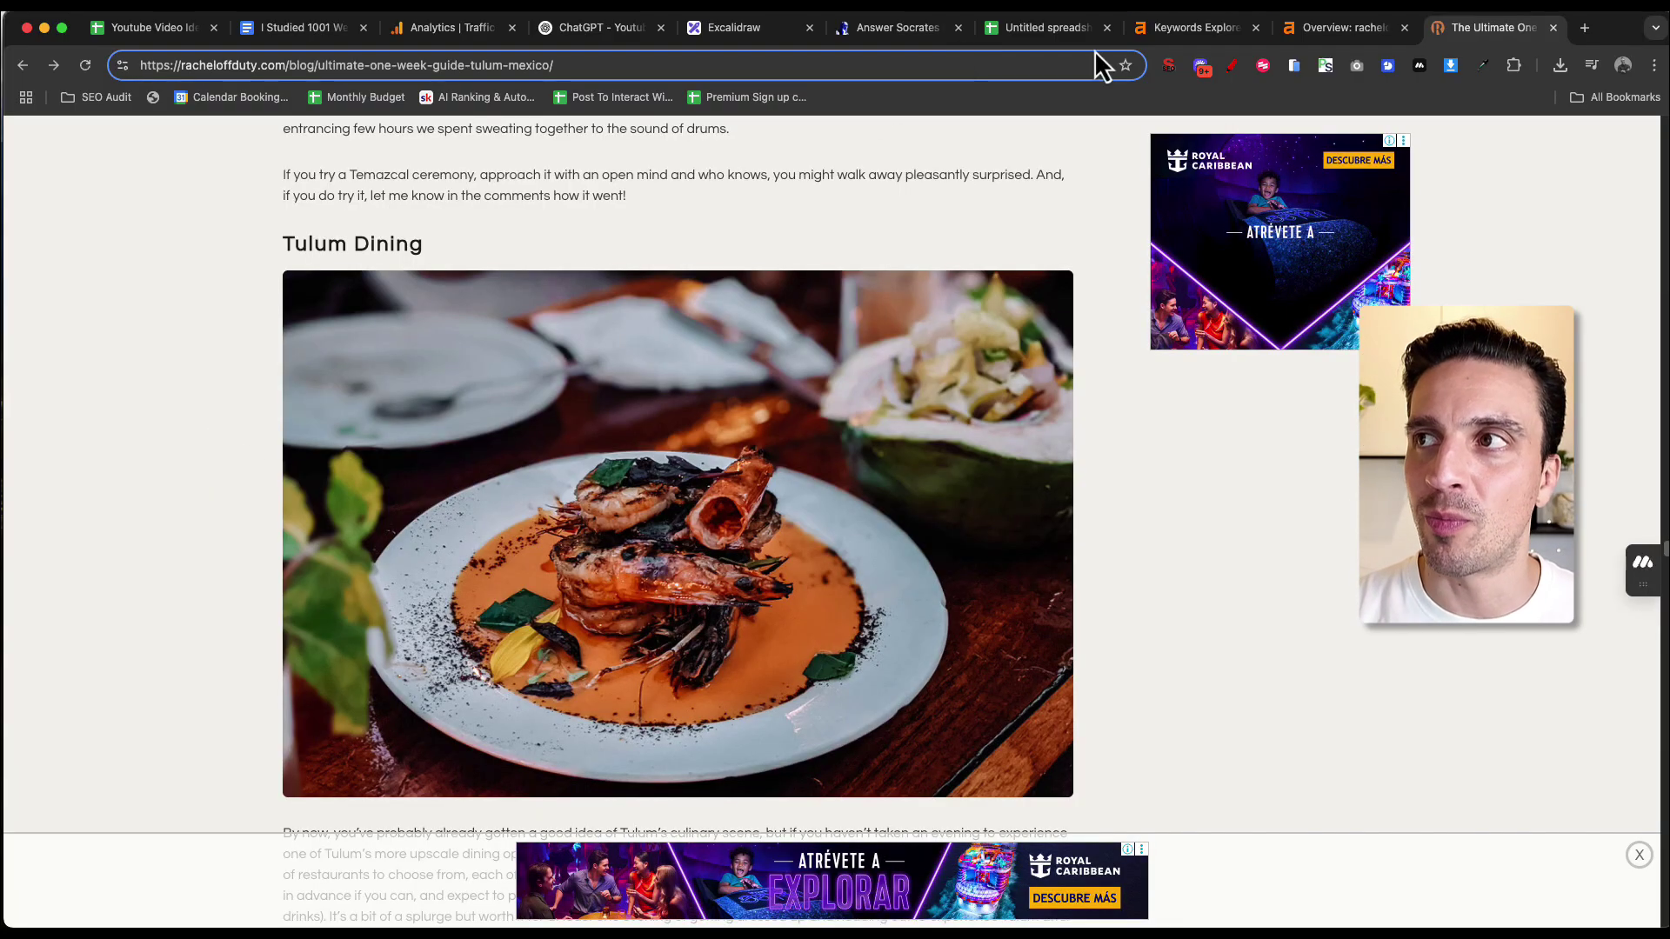
pyautogui.click(1292, 35)
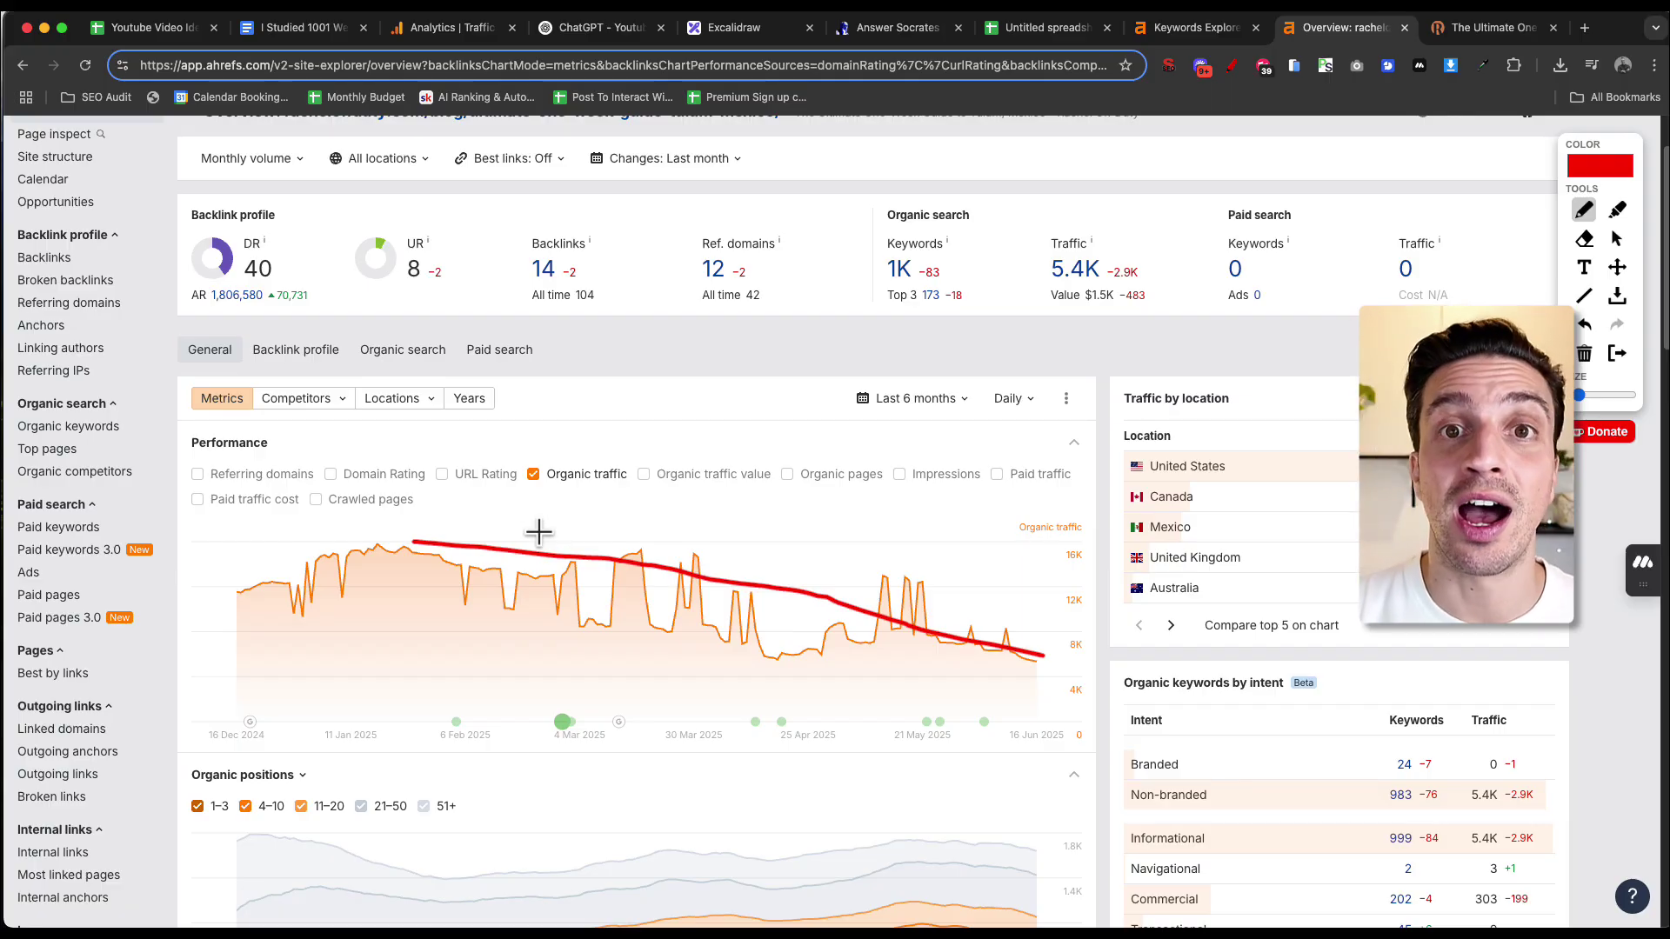
# Step: Centre the NEW SEO 'Travelling To Tulum' circle mind map on the Excalidraw canvas
pyautogui.press('super+5')
pyautogui.scroll(3, 686, 455)
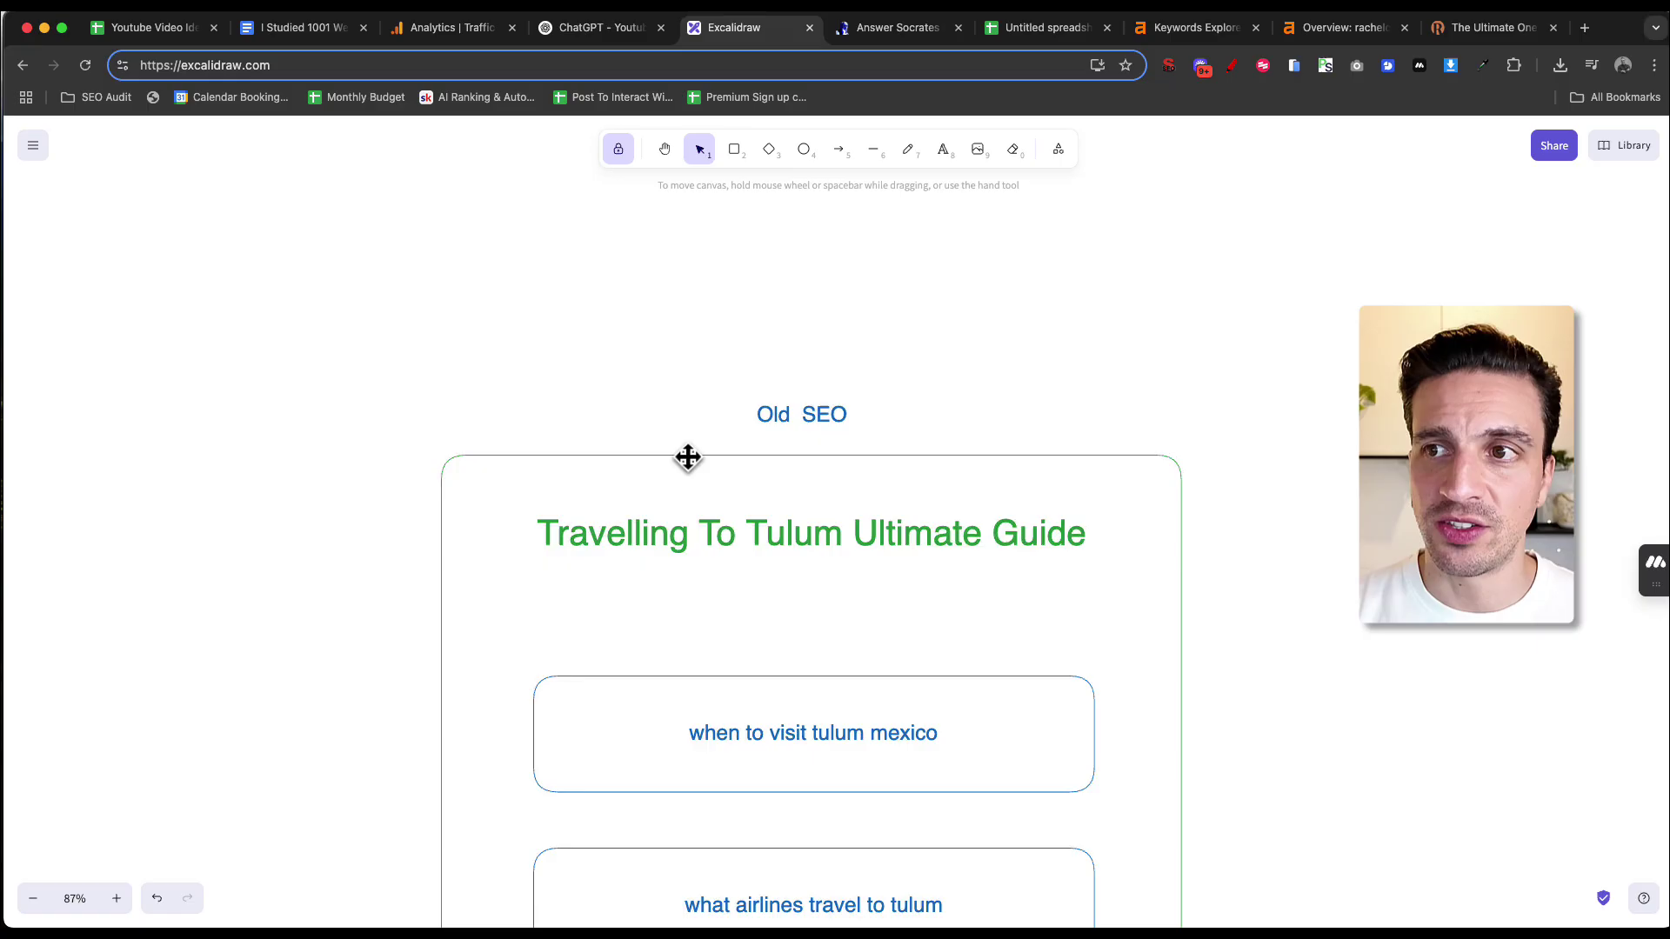
pyautogui.scroll(3, 687, 455)
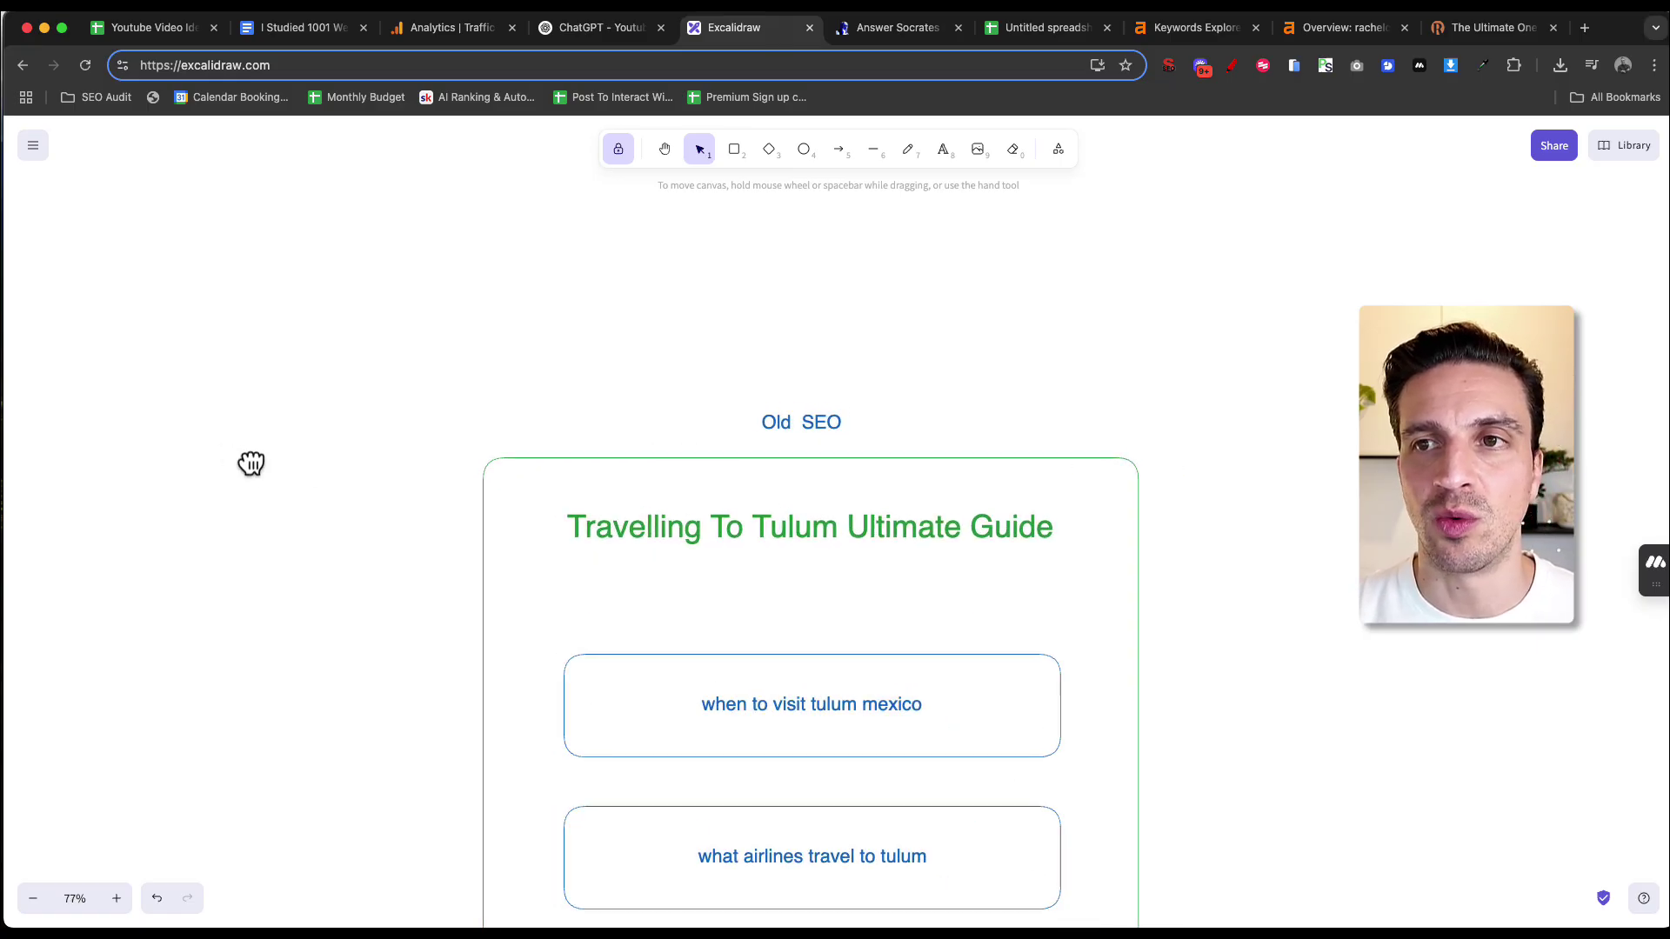
pyautogui.moveTo(249, 462); pyautogui.dragTo(1427, 477)
pyautogui.moveTo(591, 517); pyautogui.dragTo(1327, 166)
pyautogui.scroll(-2, 1249, 354)
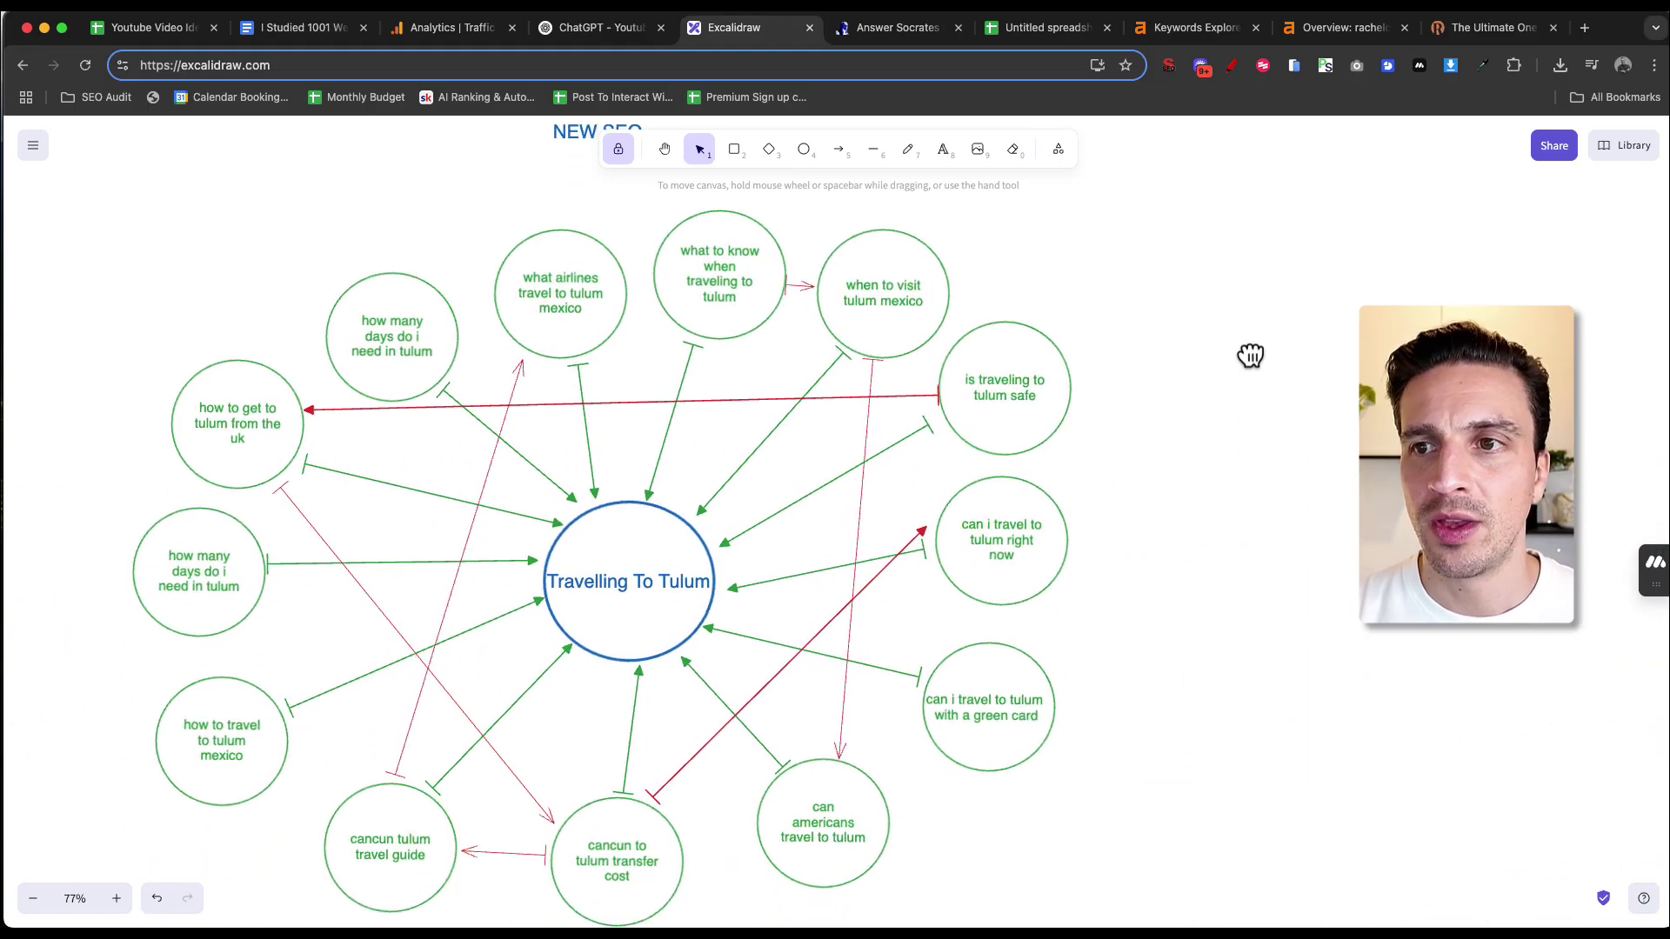
pyautogui.scroll(-3, 1244, 348)
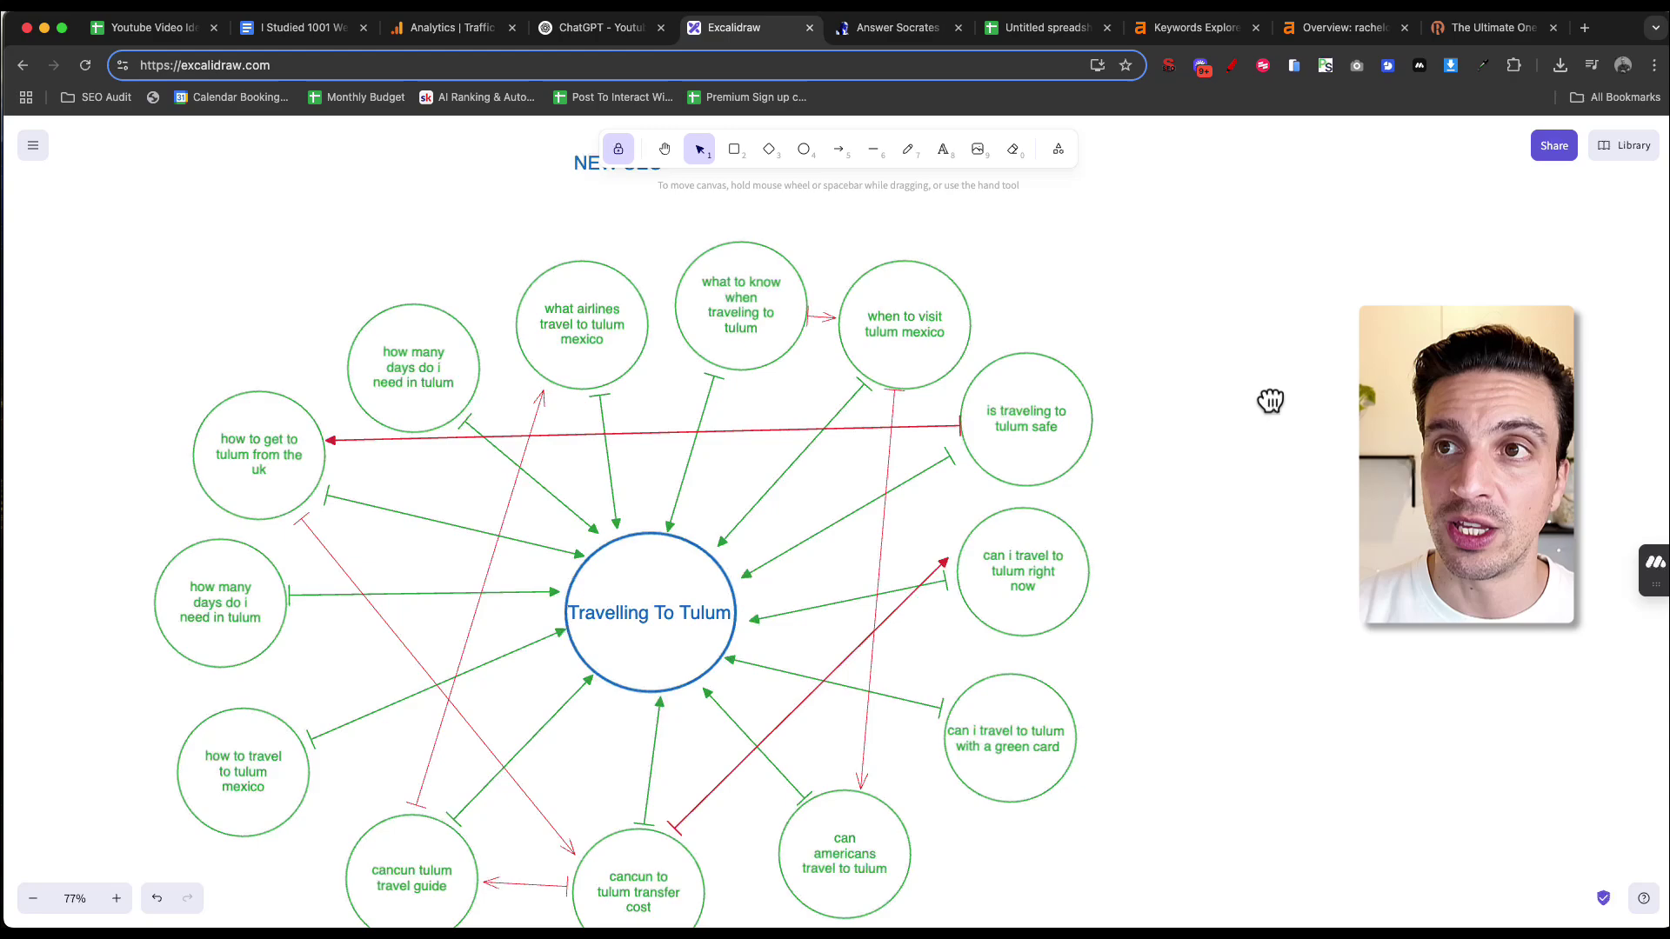
pyautogui.scroll(2, 1272, 399)
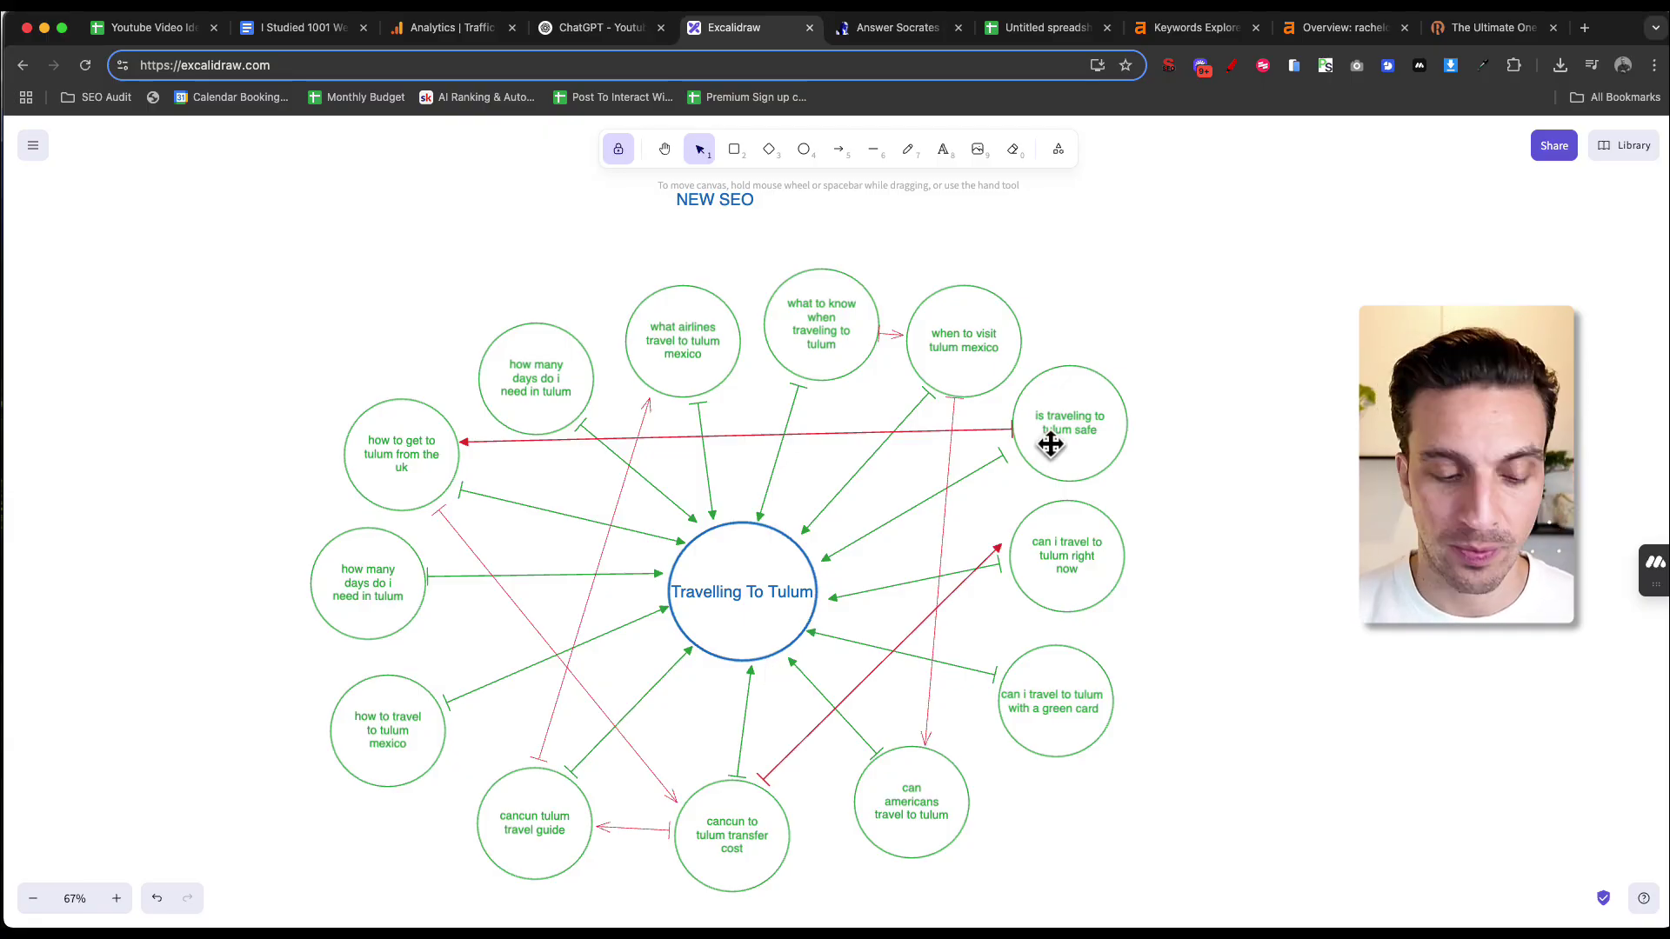
# Step: Inspect the mind map's lower and left-hand circles, zoom out to 69%, then go to Answer Socrates
pyautogui.scroll(5, 1053, 444)
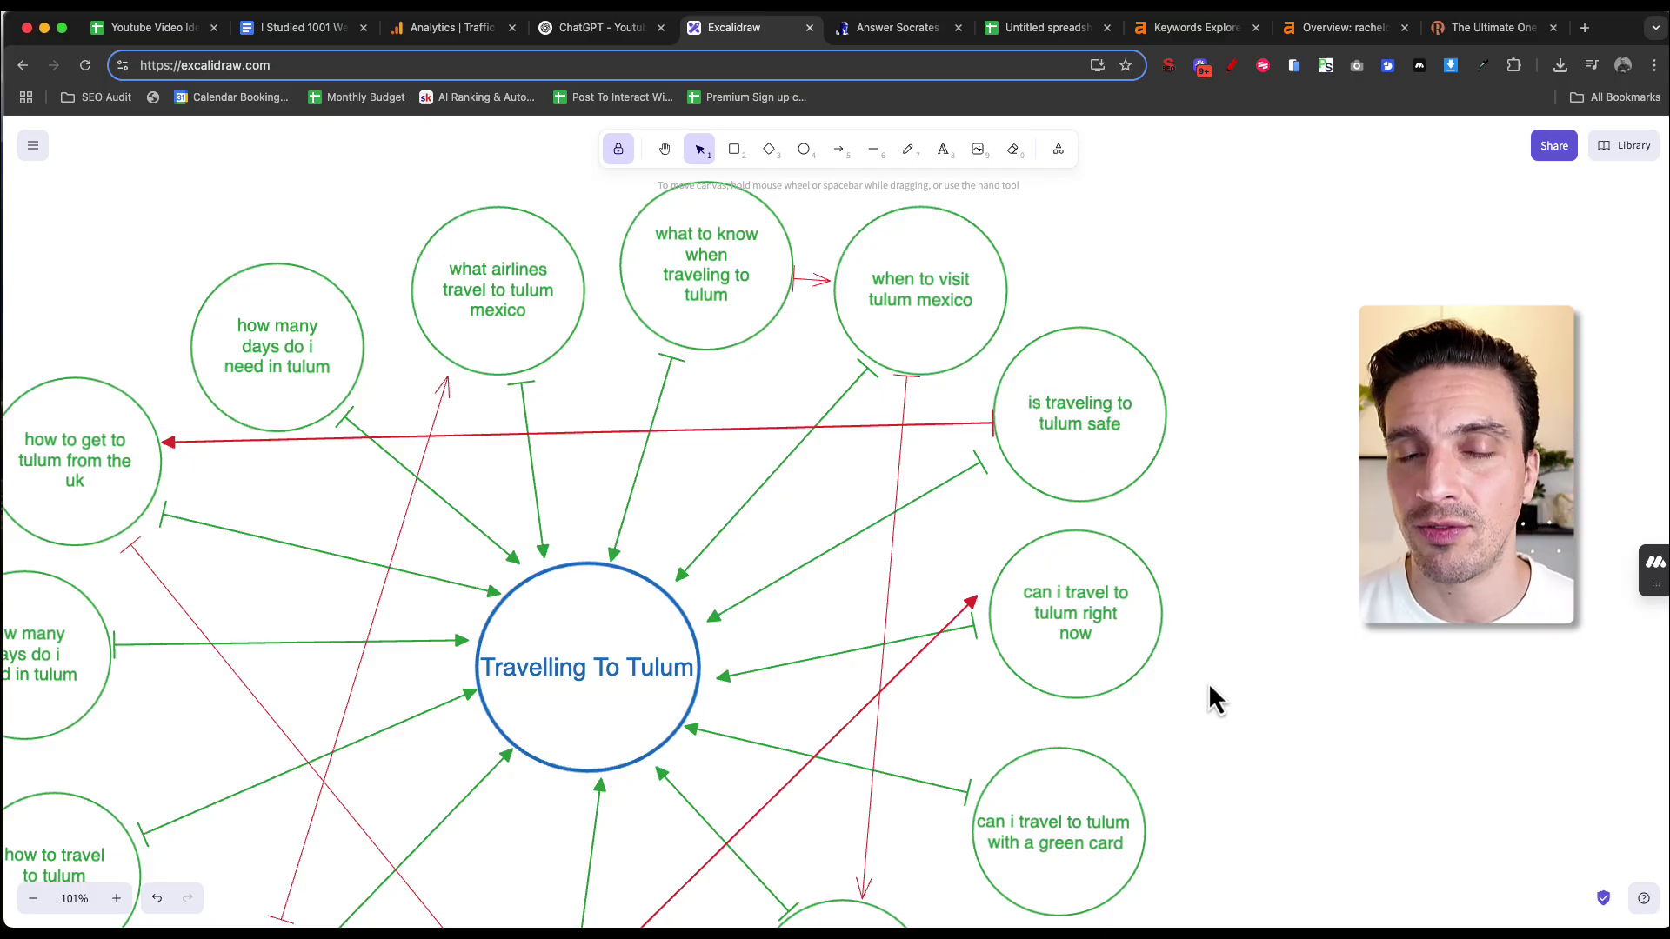
pyautogui.moveTo(1208, 694); pyautogui.dragTo(1141, 462)
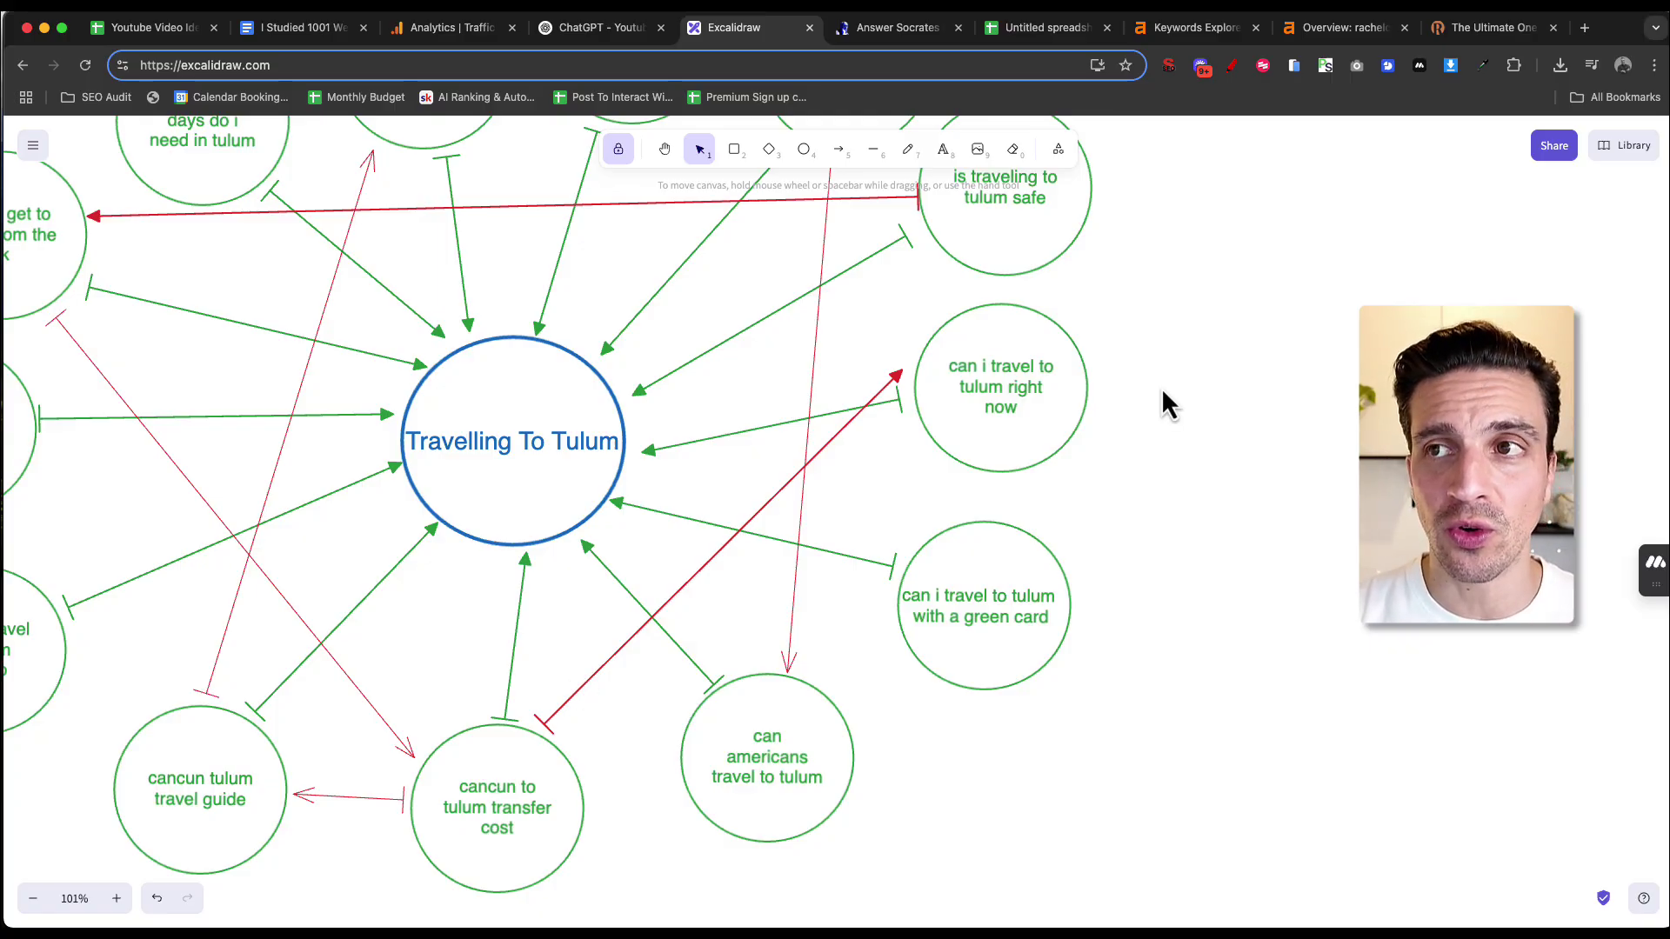
pyautogui.moveTo(1163, 399); pyautogui.dragTo(1323, 496)
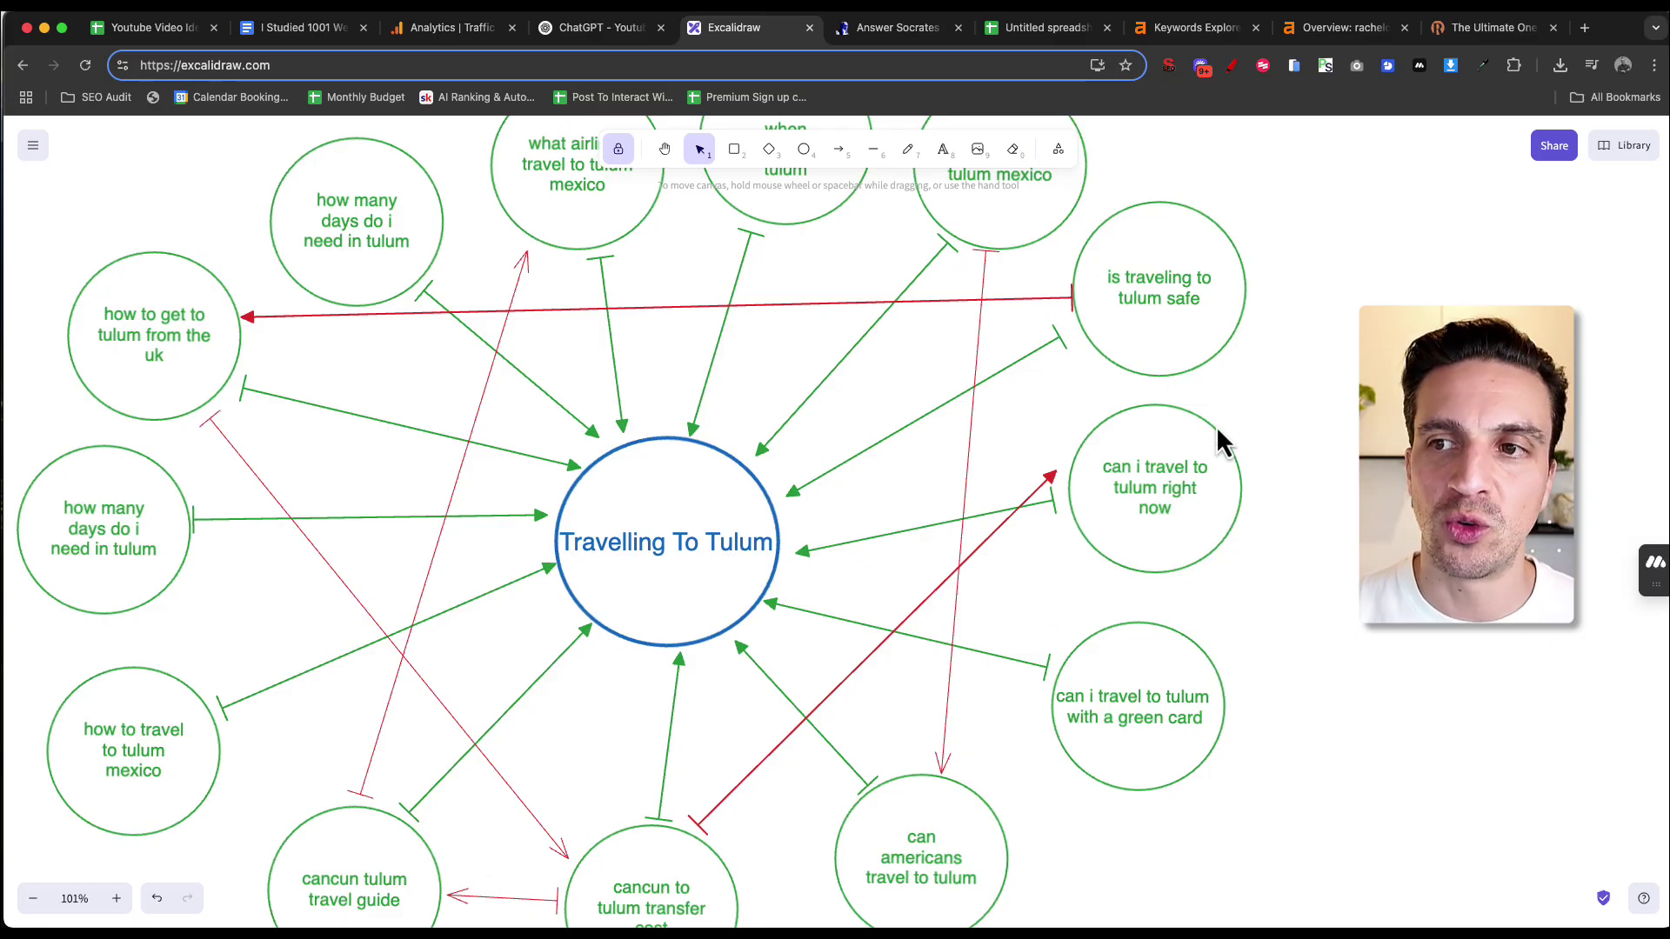
pyautogui.scroll(-5, 1338, 549)
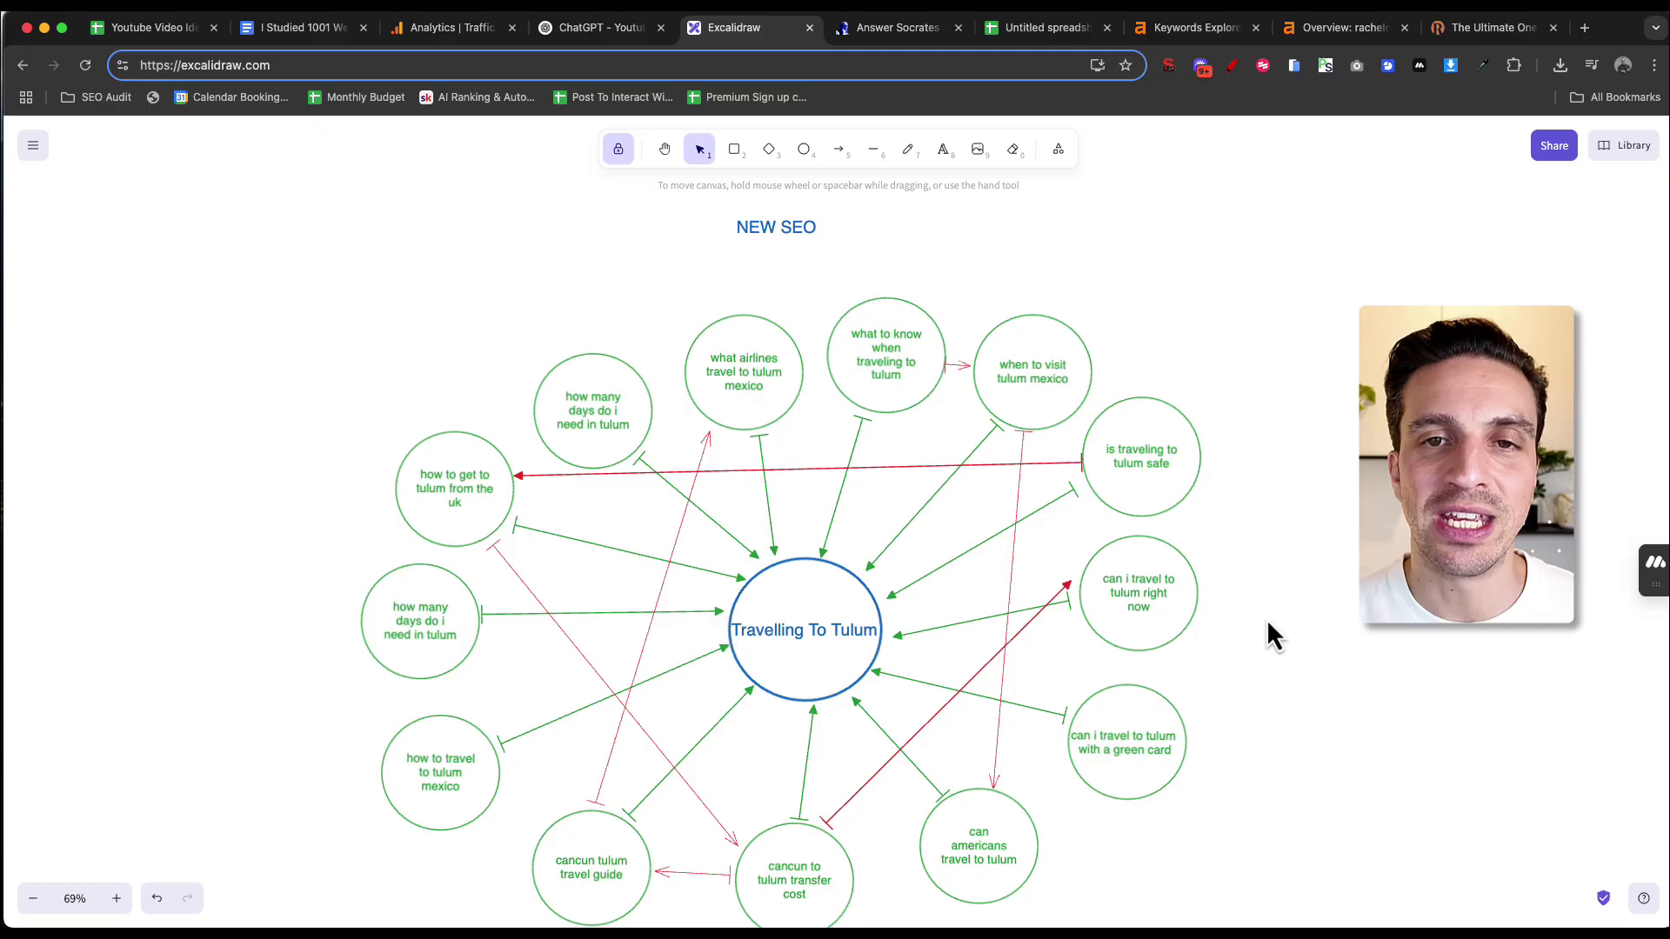
pyautogui.scroll(-1, 1218, 602)
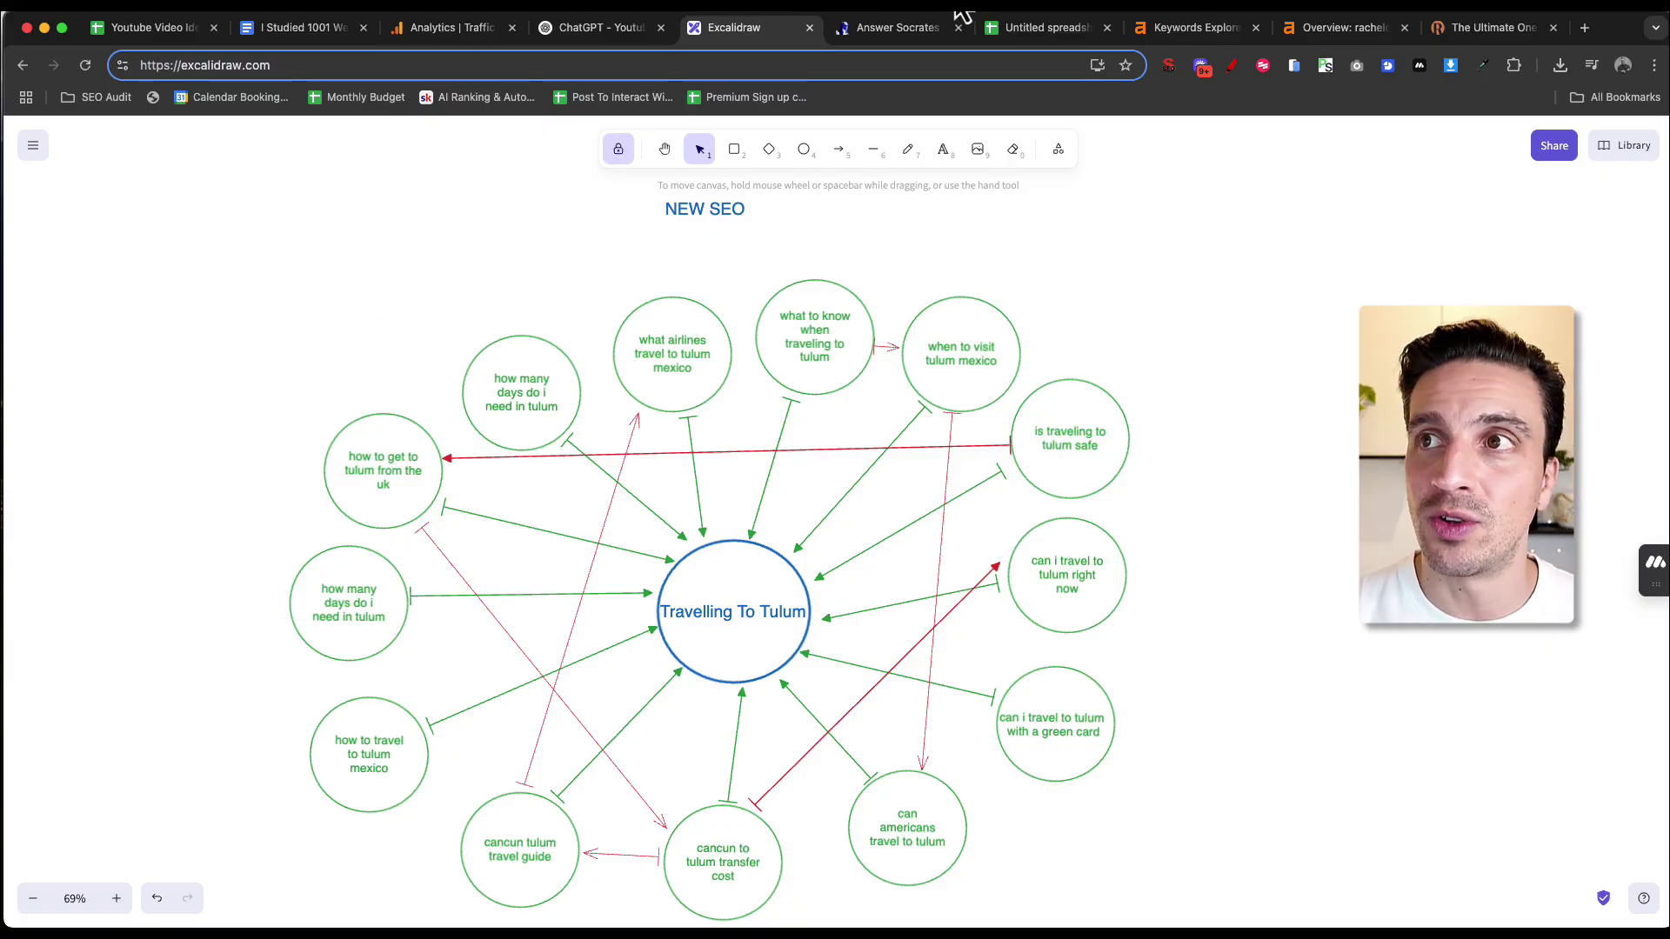
pyautogui.click(931, 28)
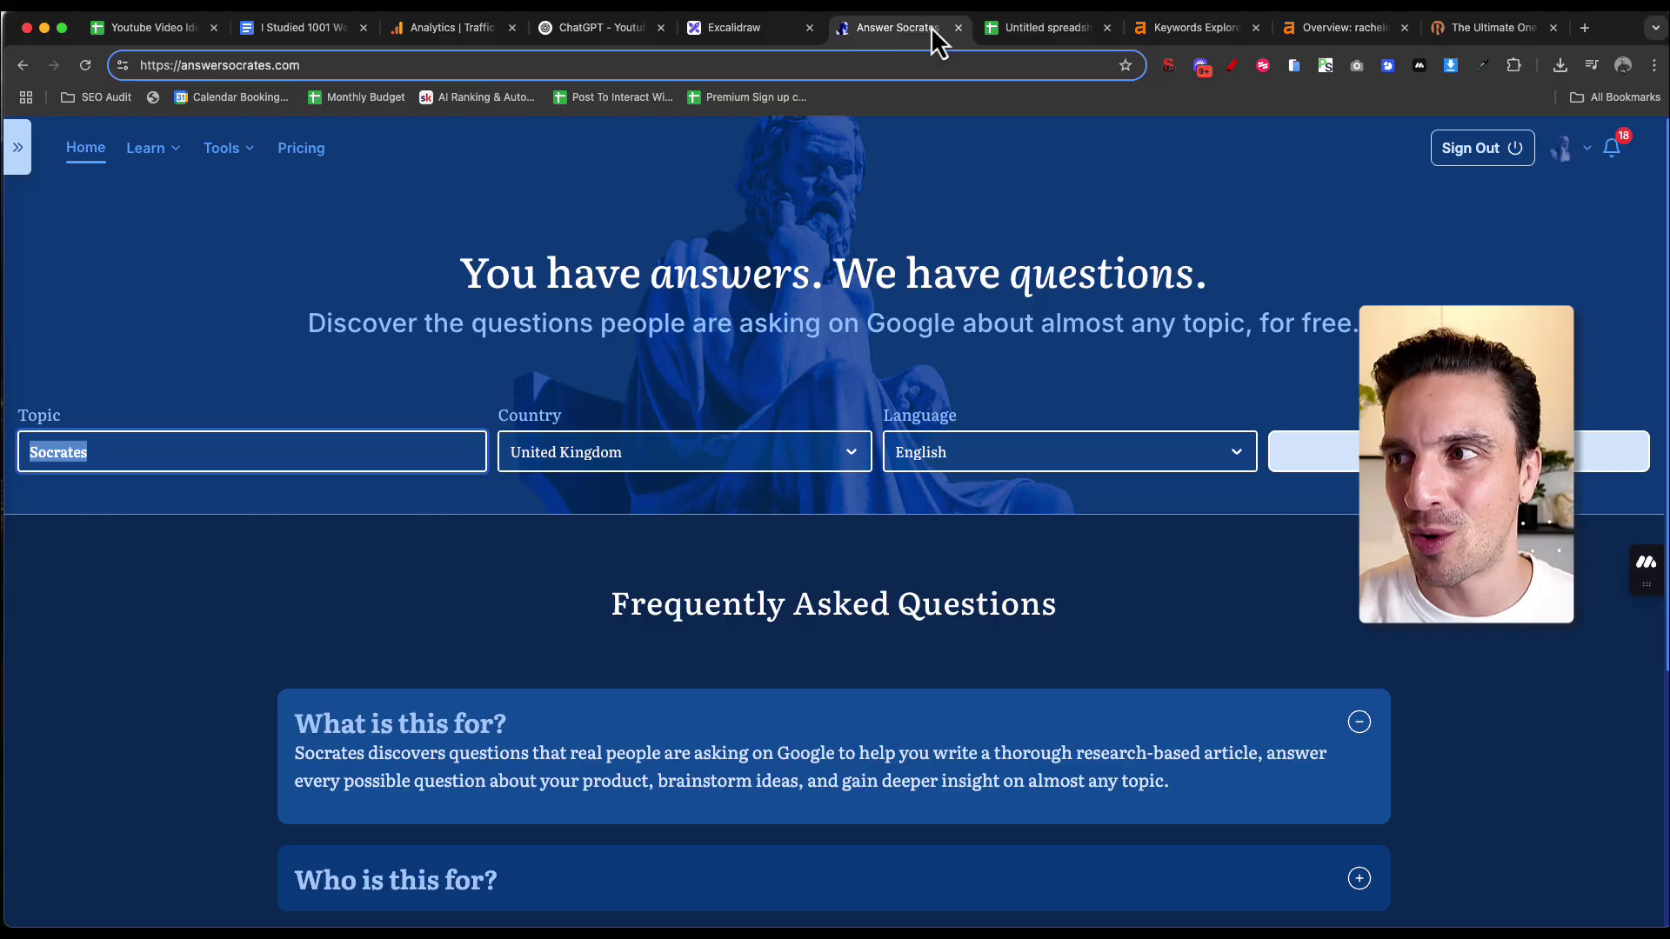
# Step: Replace the topic with 'traveling to Tulum' and search, yielding 188 questions
pyautogui.click(211, 450)
pyautogui.doubleClick(160, 451)
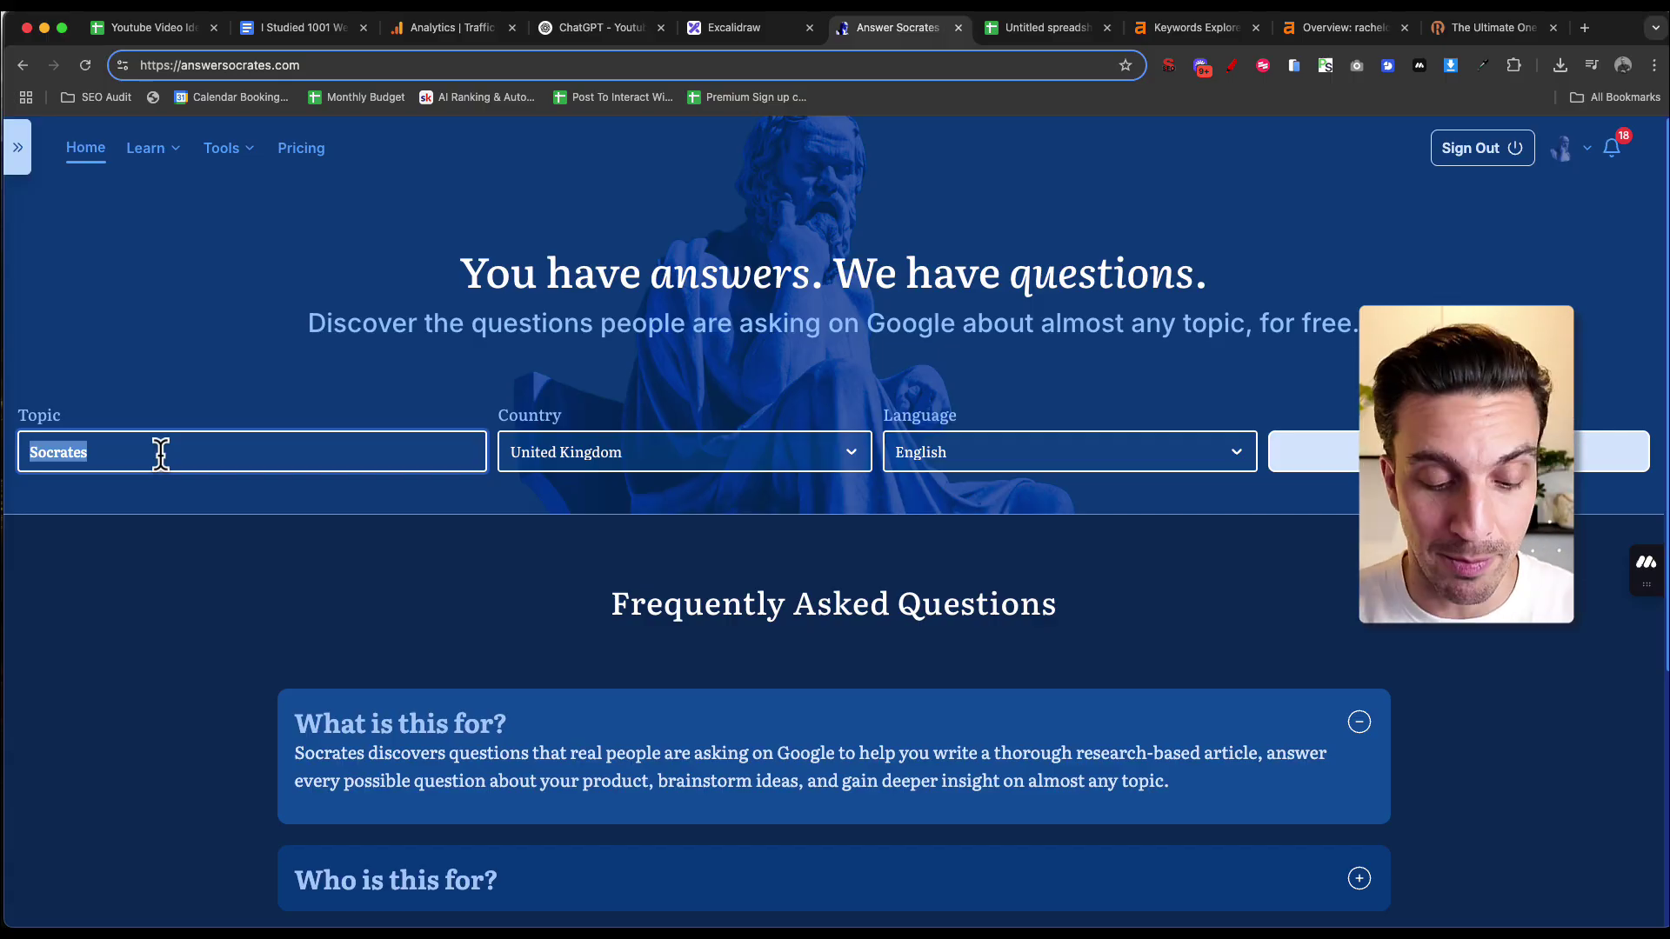
pyautogui.write('TRave')
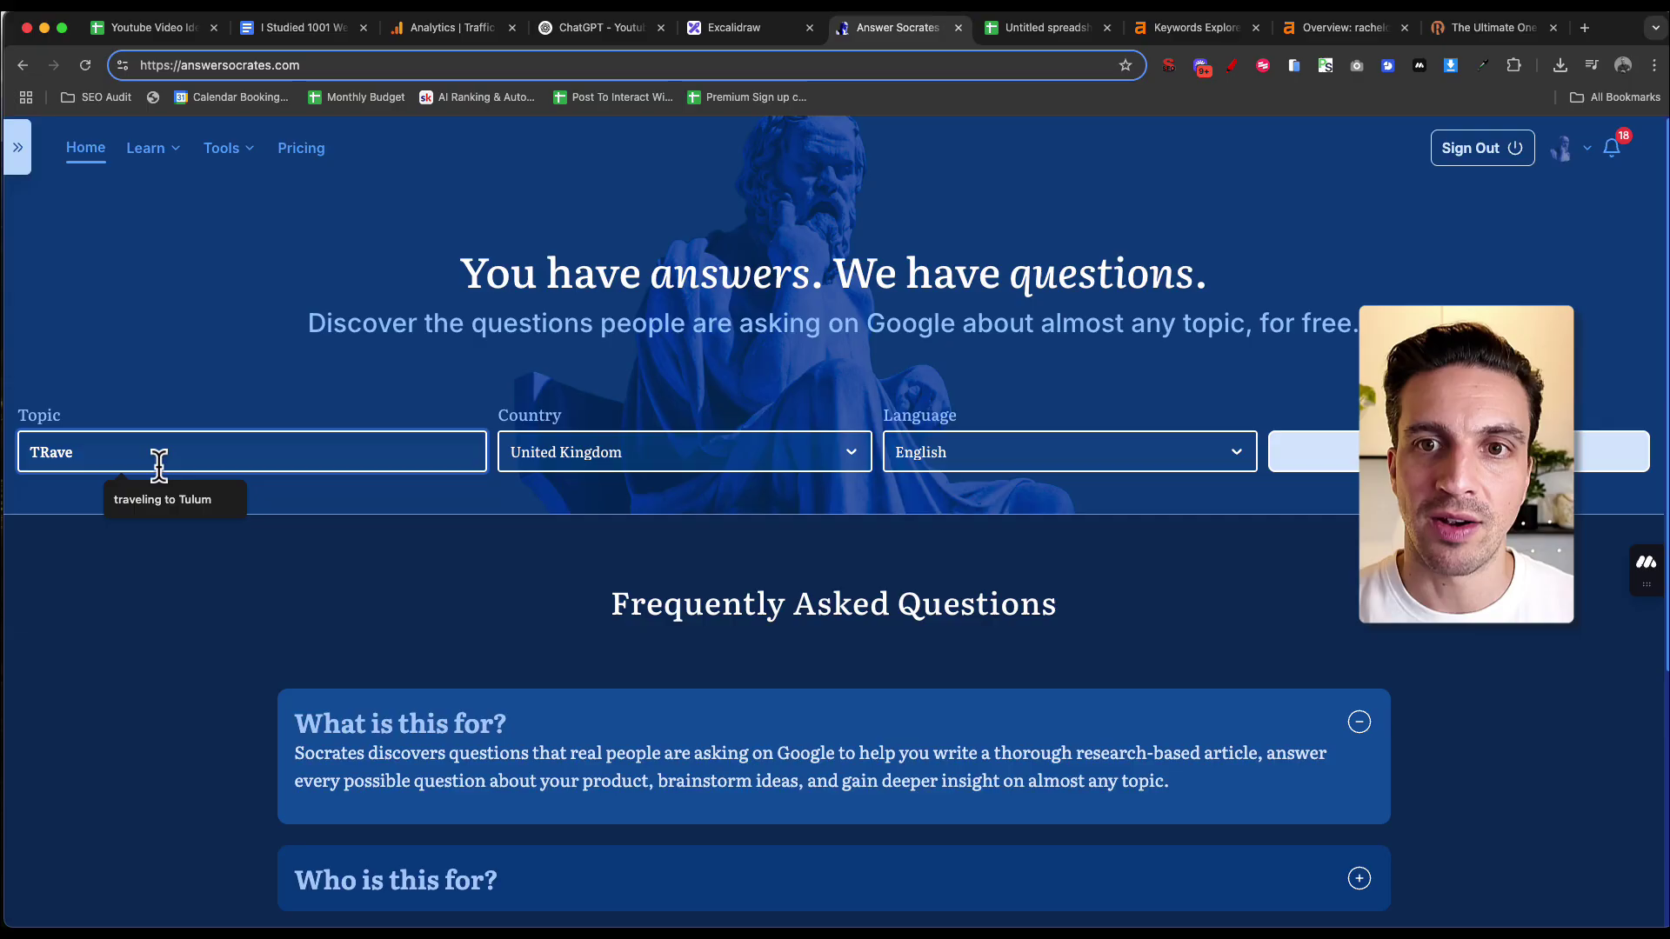
pyautogui.click(155, 498)
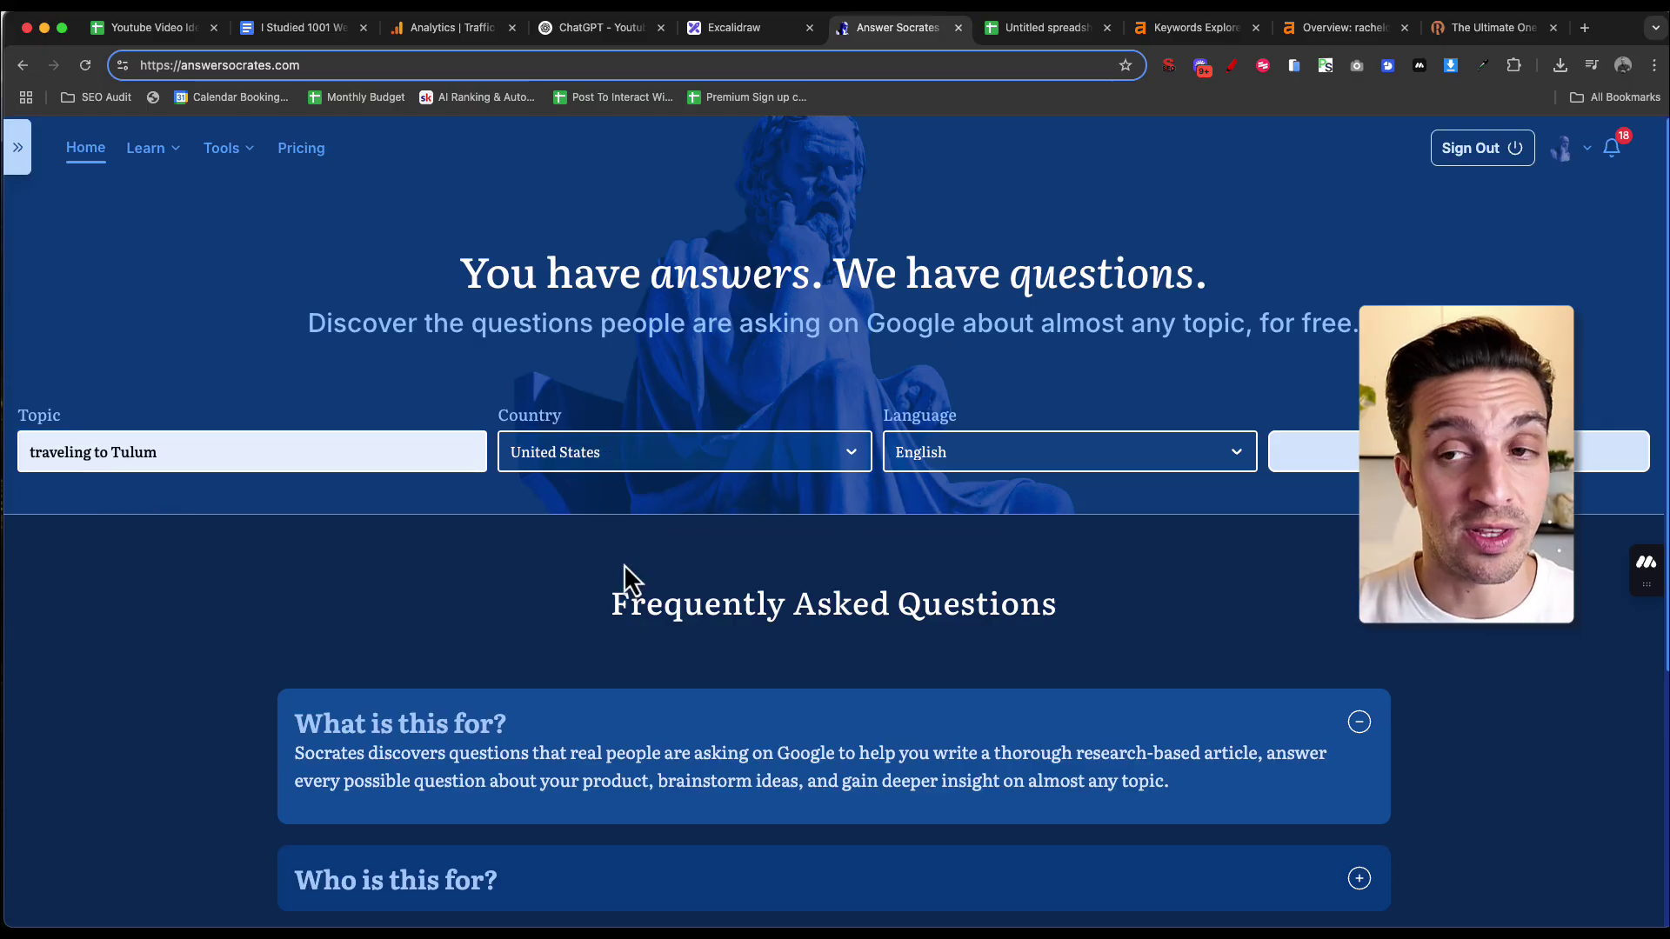
pyautogui.click(1305, 451)
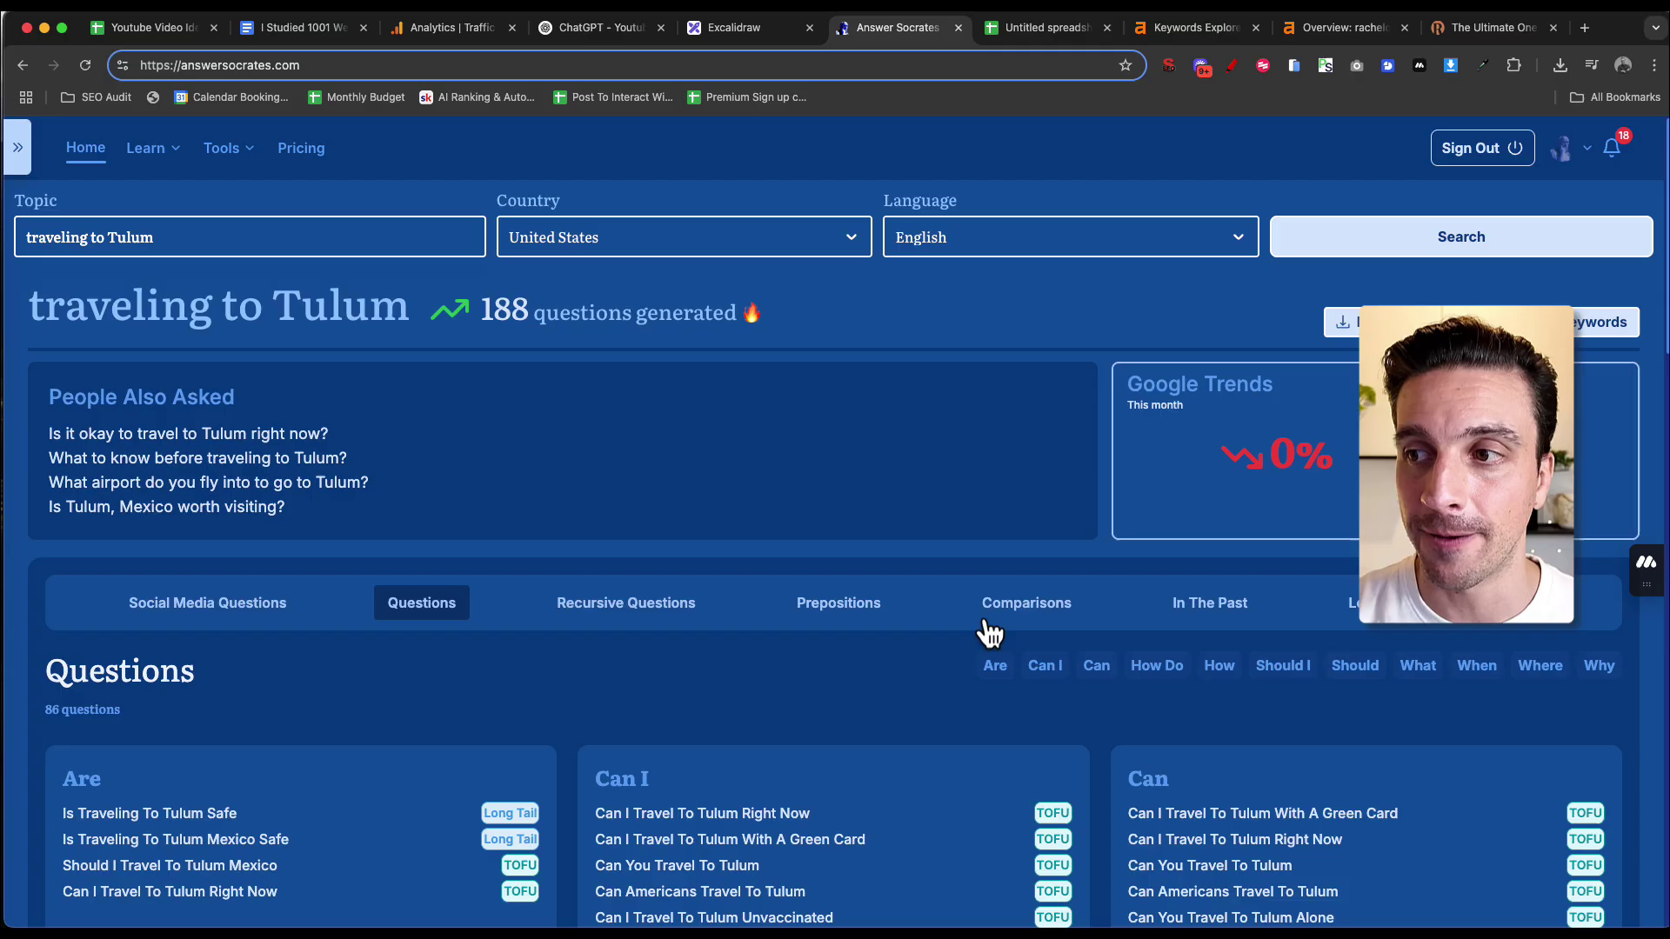
pyautogui.scroll(-3, 988, 626)
pyautogui.scroll(-5, 987, 611)
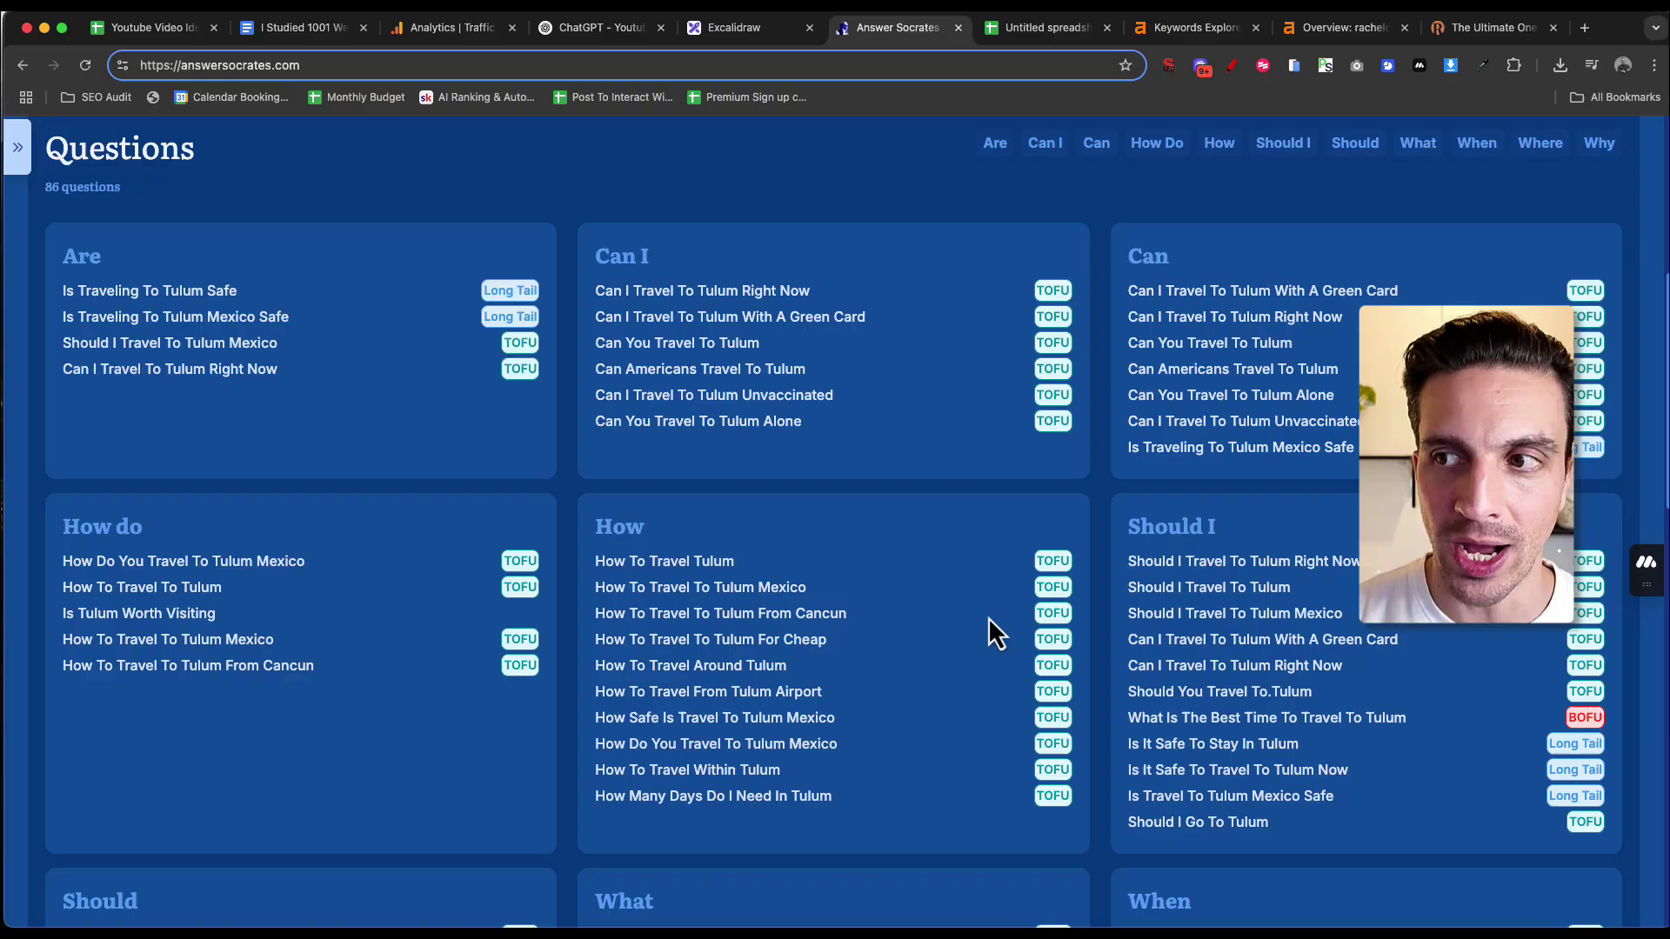
pyautogui.scroll(-2, 315, 166)
pyautogui.scroll(1, 311, 165)
pyautogui.scroll(1, 315, 169)
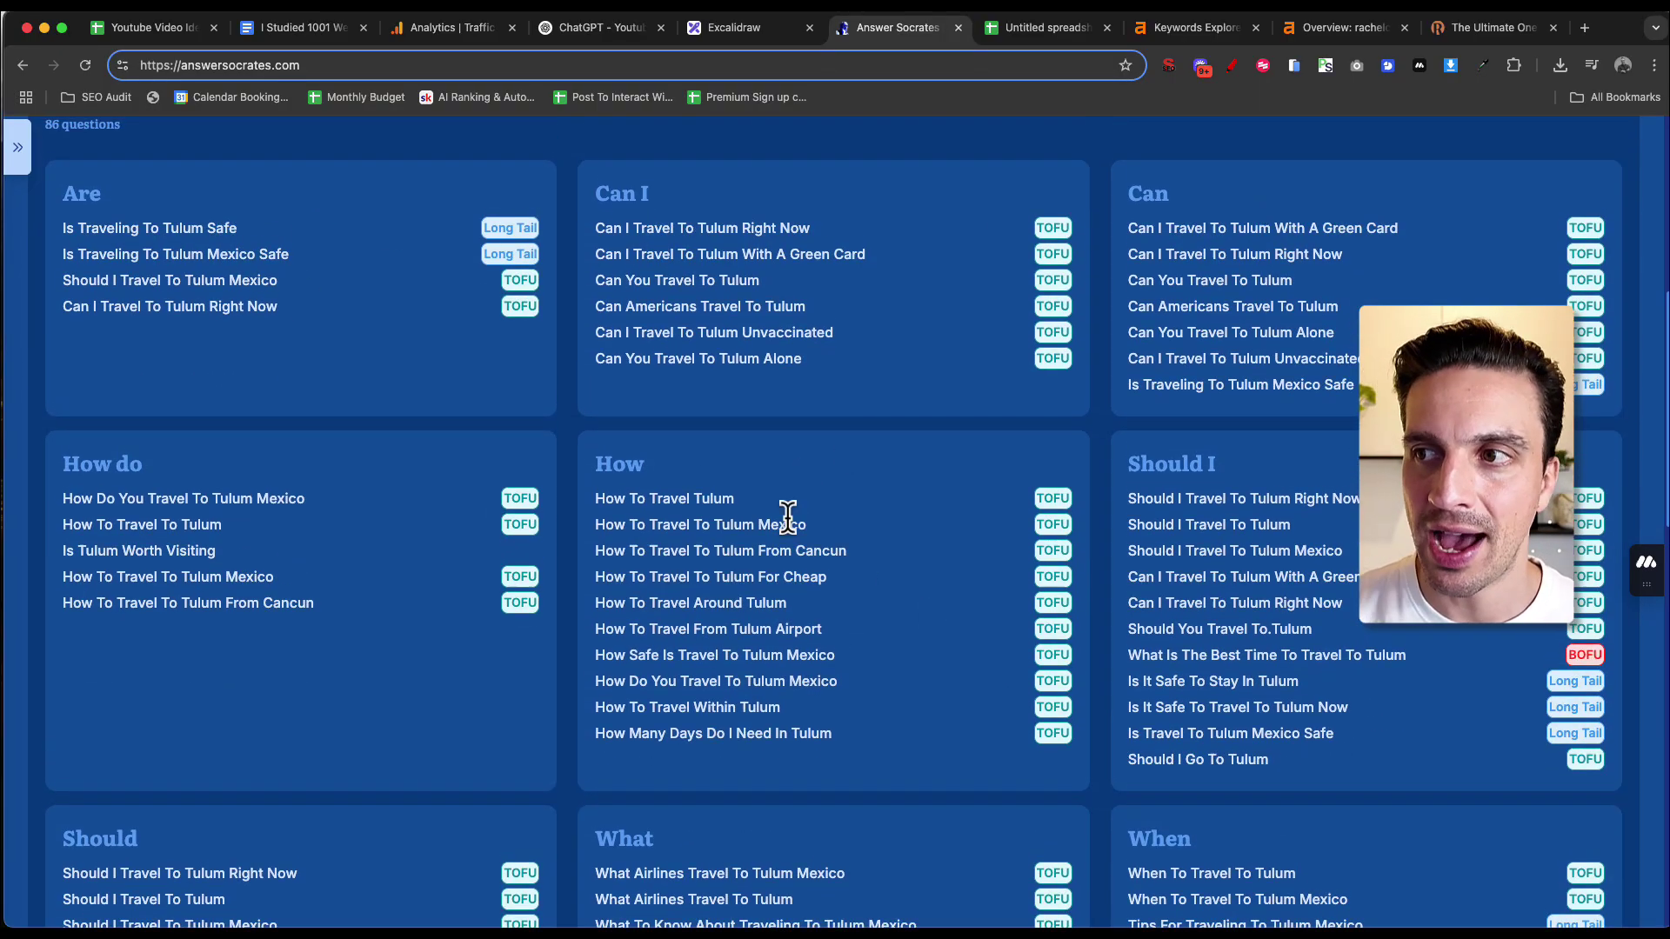
pyautogui.scroll(-2, 874, 498)
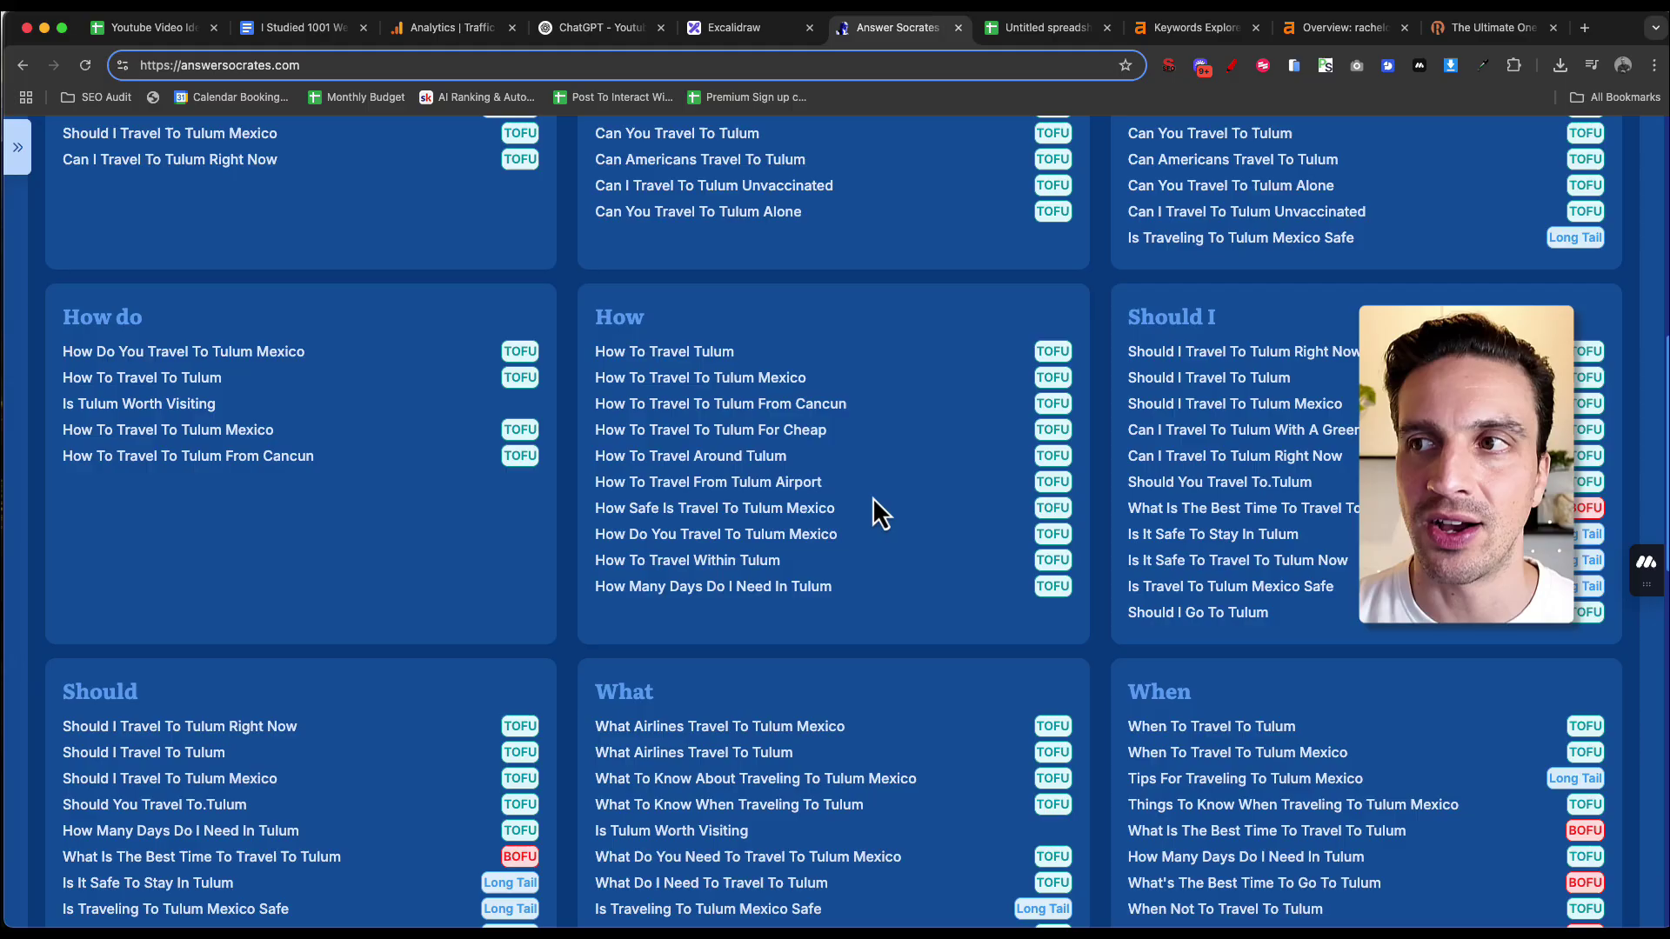
pyautogui.scroll(3, 873, 498)
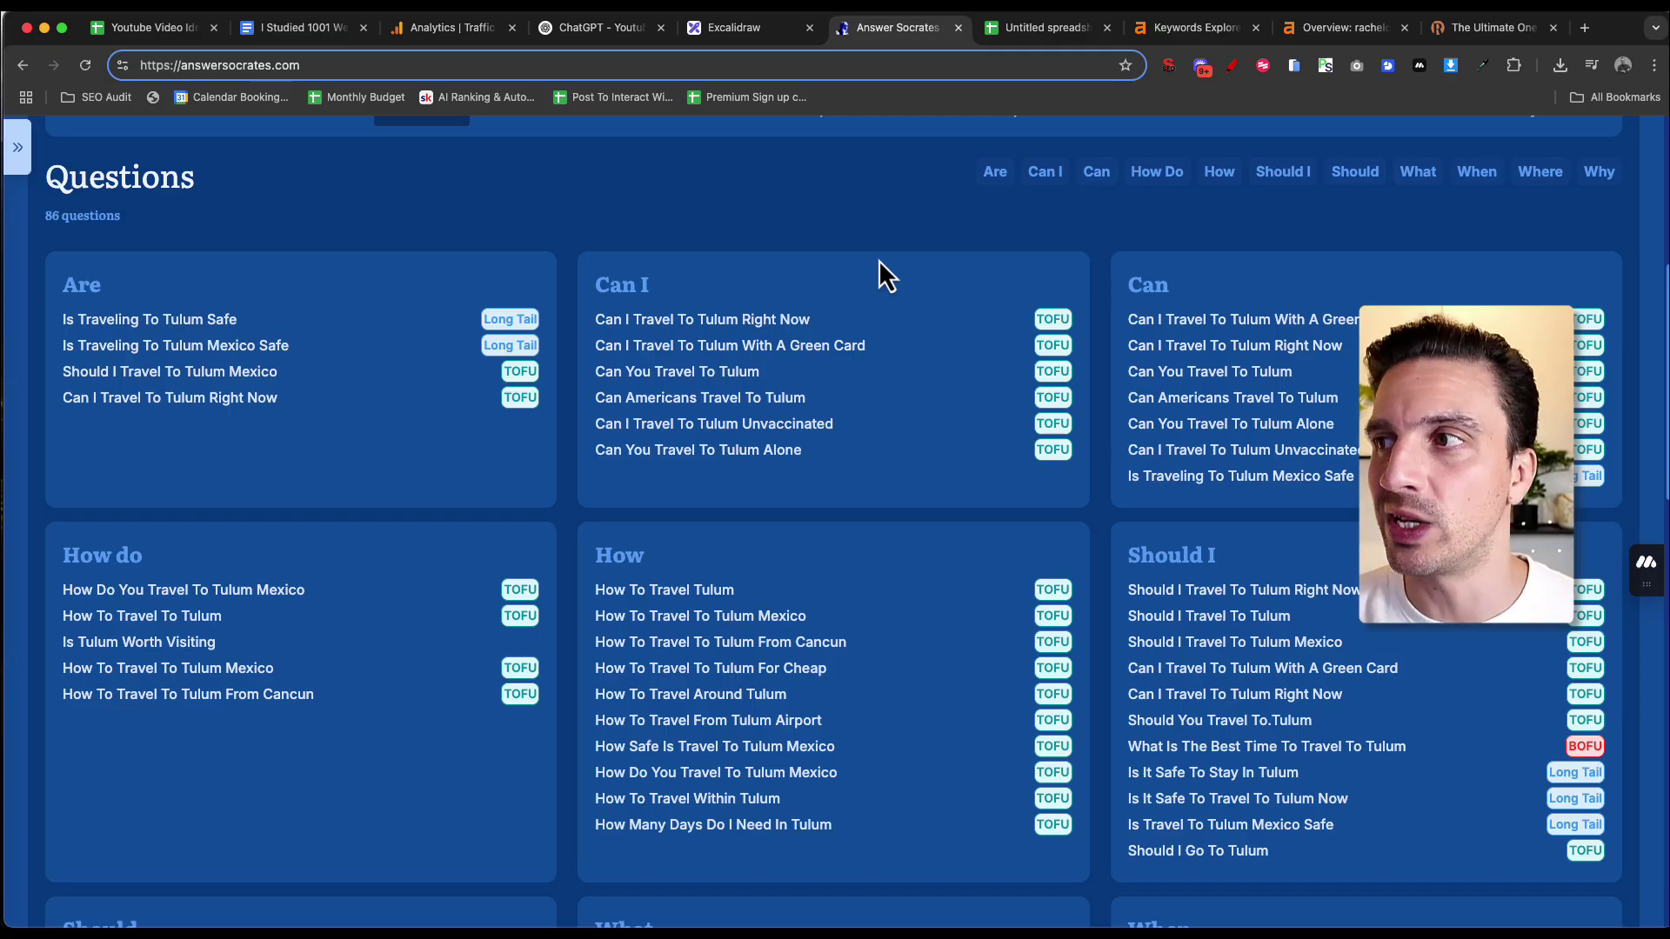
pyautogui.scroll(-1, 1100, 510)
pyautogui.scroll(-1, 1099, 522)
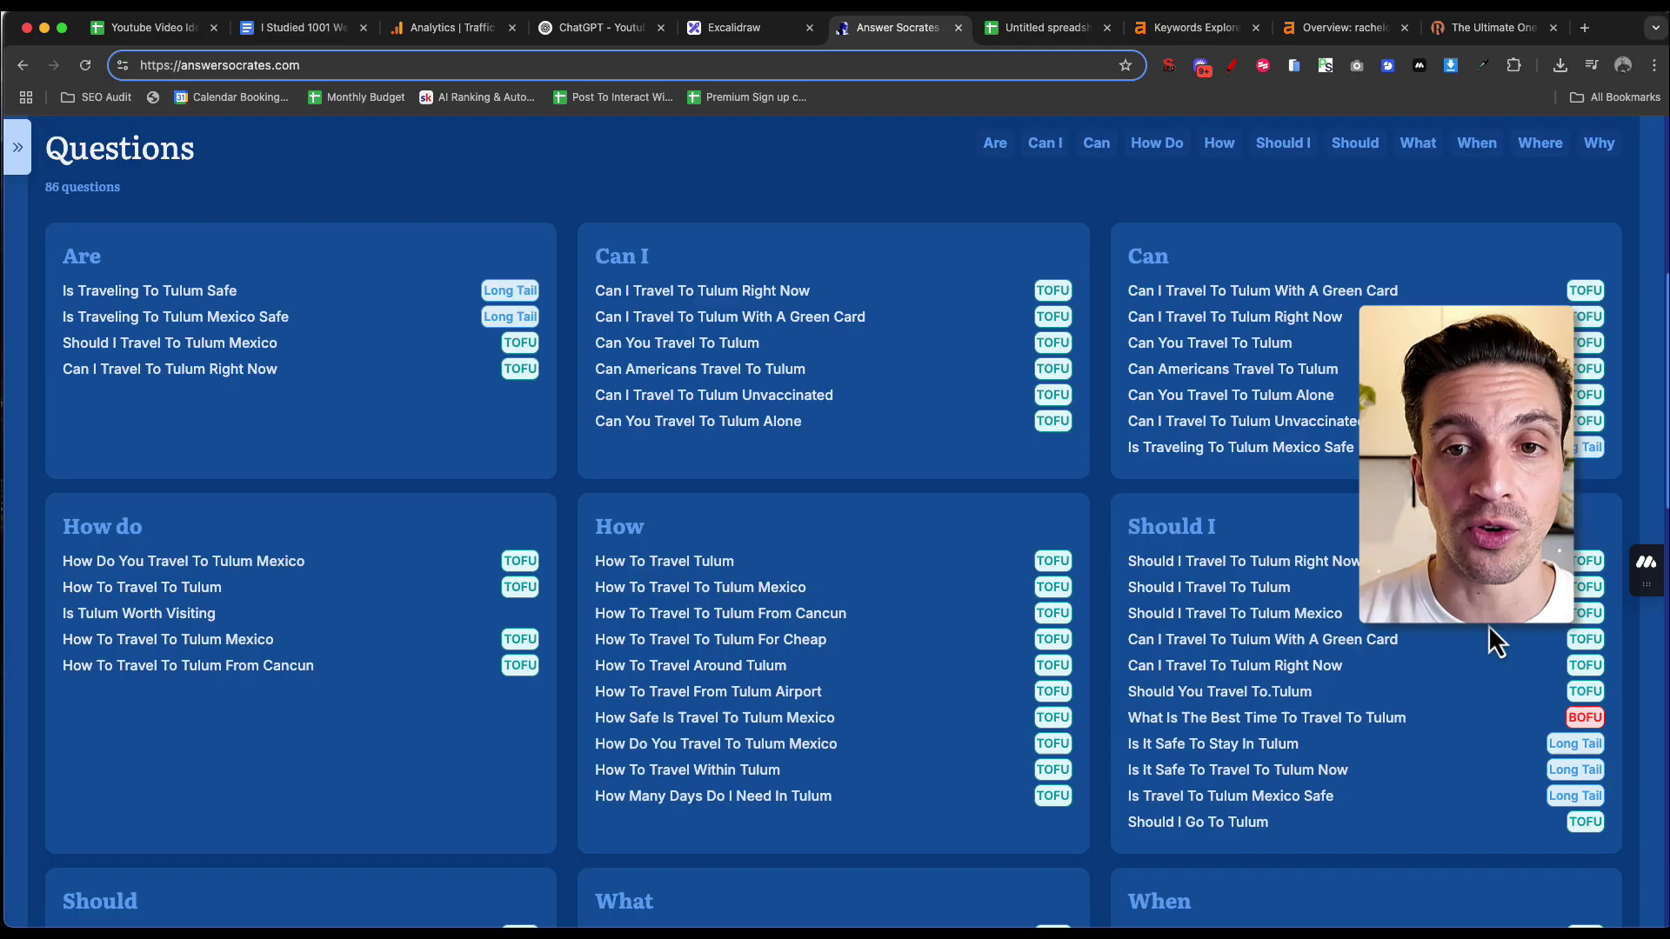
pyautogui.scroll(-3, 1040, 581)
pyautogui.scroll(-3, 1040, 581)
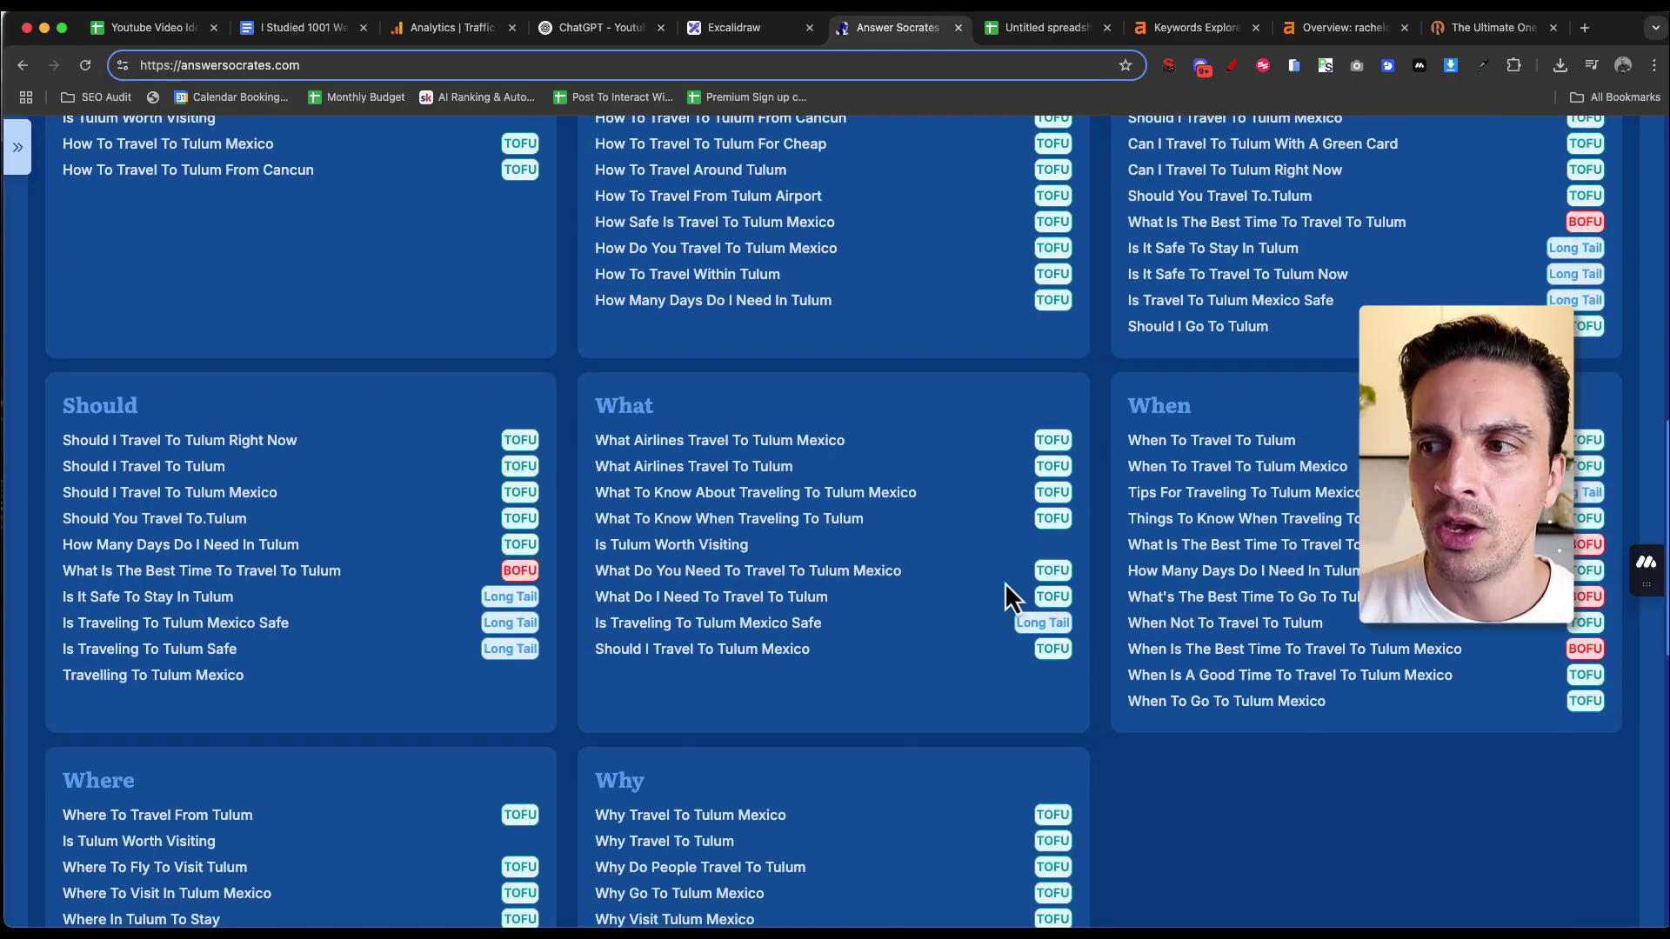
pyautogui.scroll(-3, 979, 612)
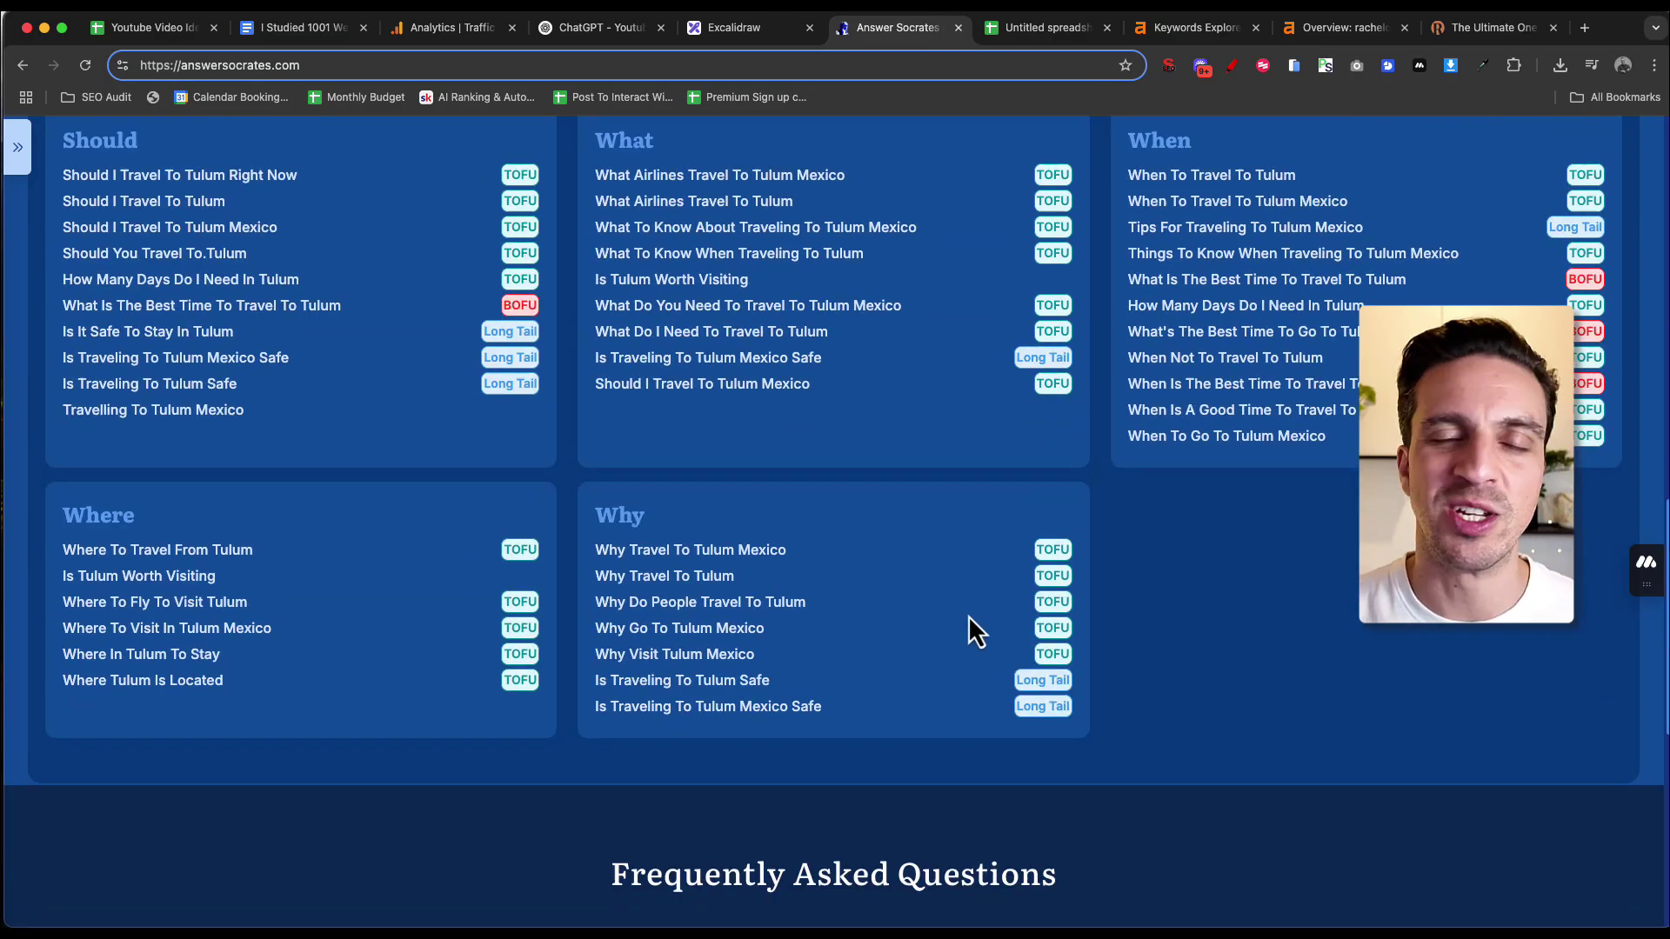
pyautogui.scroll(12, 882, 640)
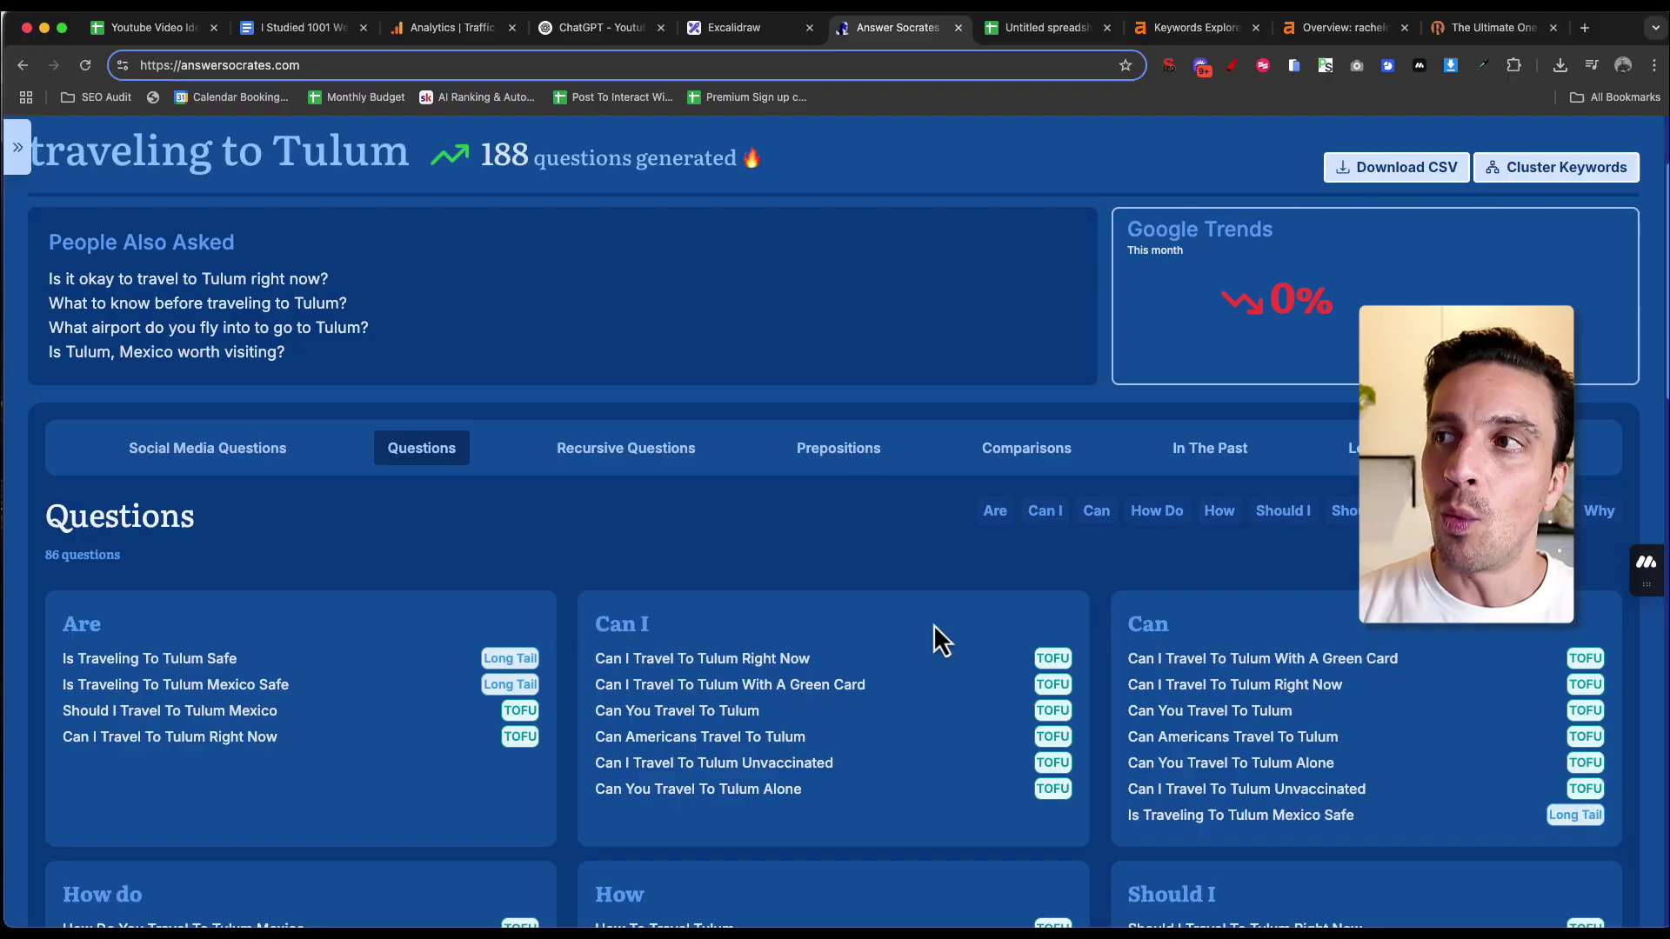
pyautogui.scroll(2, 972, 503)
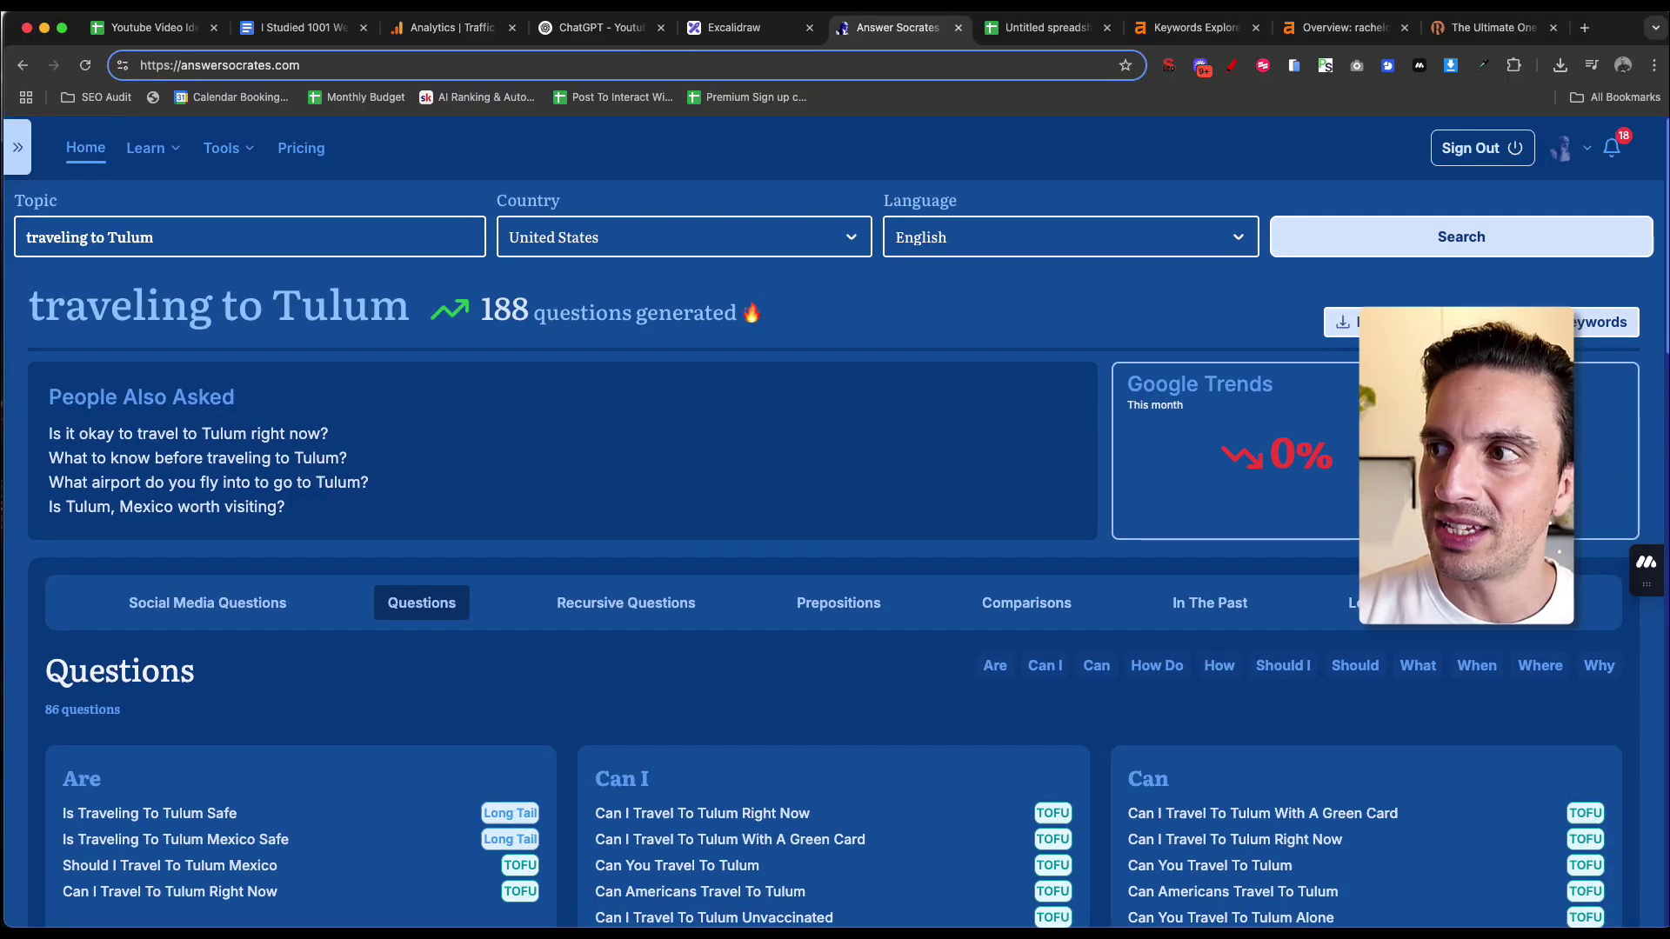
# Step: Cluster the questions with Proceed confirmed, giving 38 topics from 137 of 188 keywords
pyautogui.click(1514, 321)
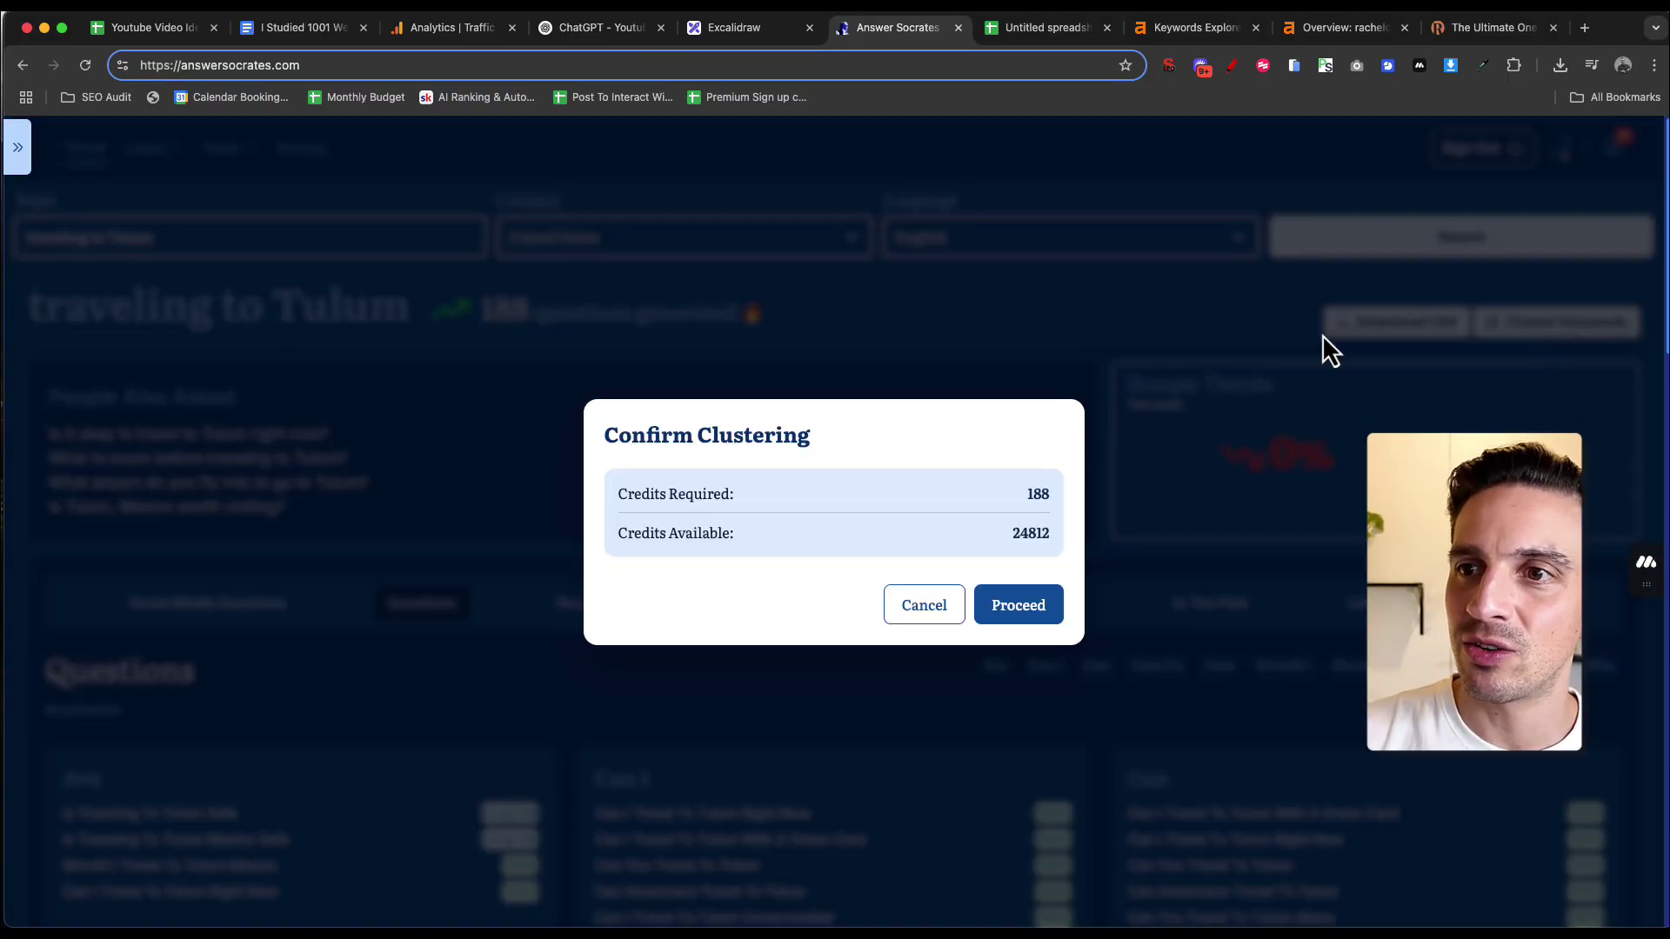
pyautogui.click(1035, 611)
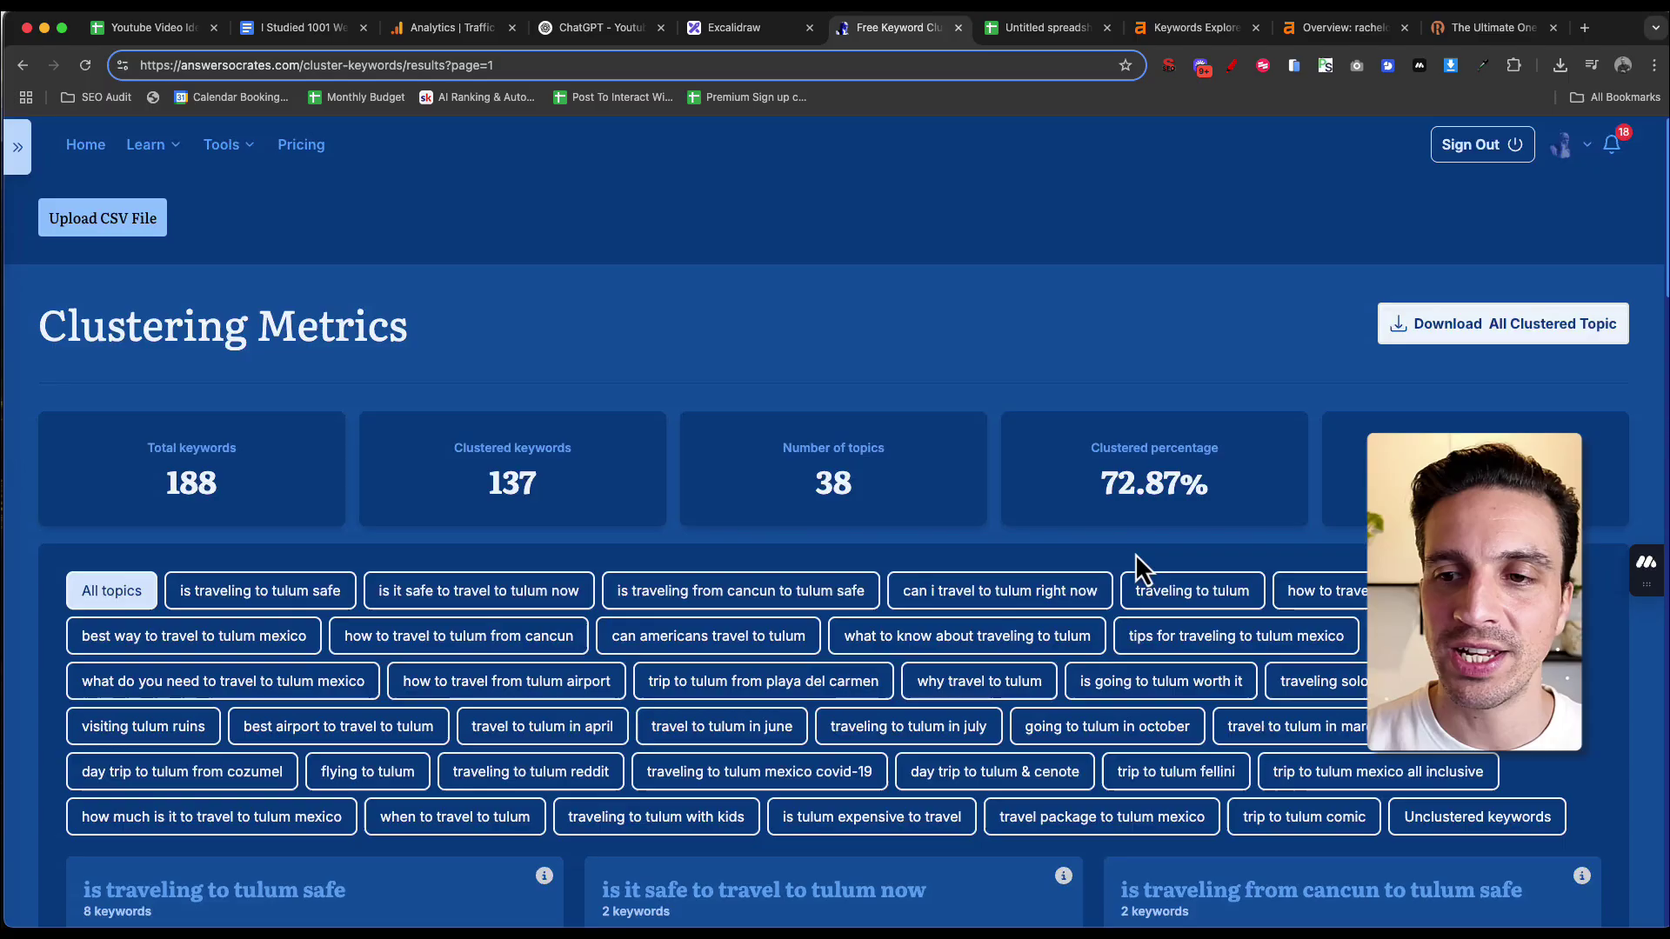
pyautogui.scroll(-5, 1138, 565)
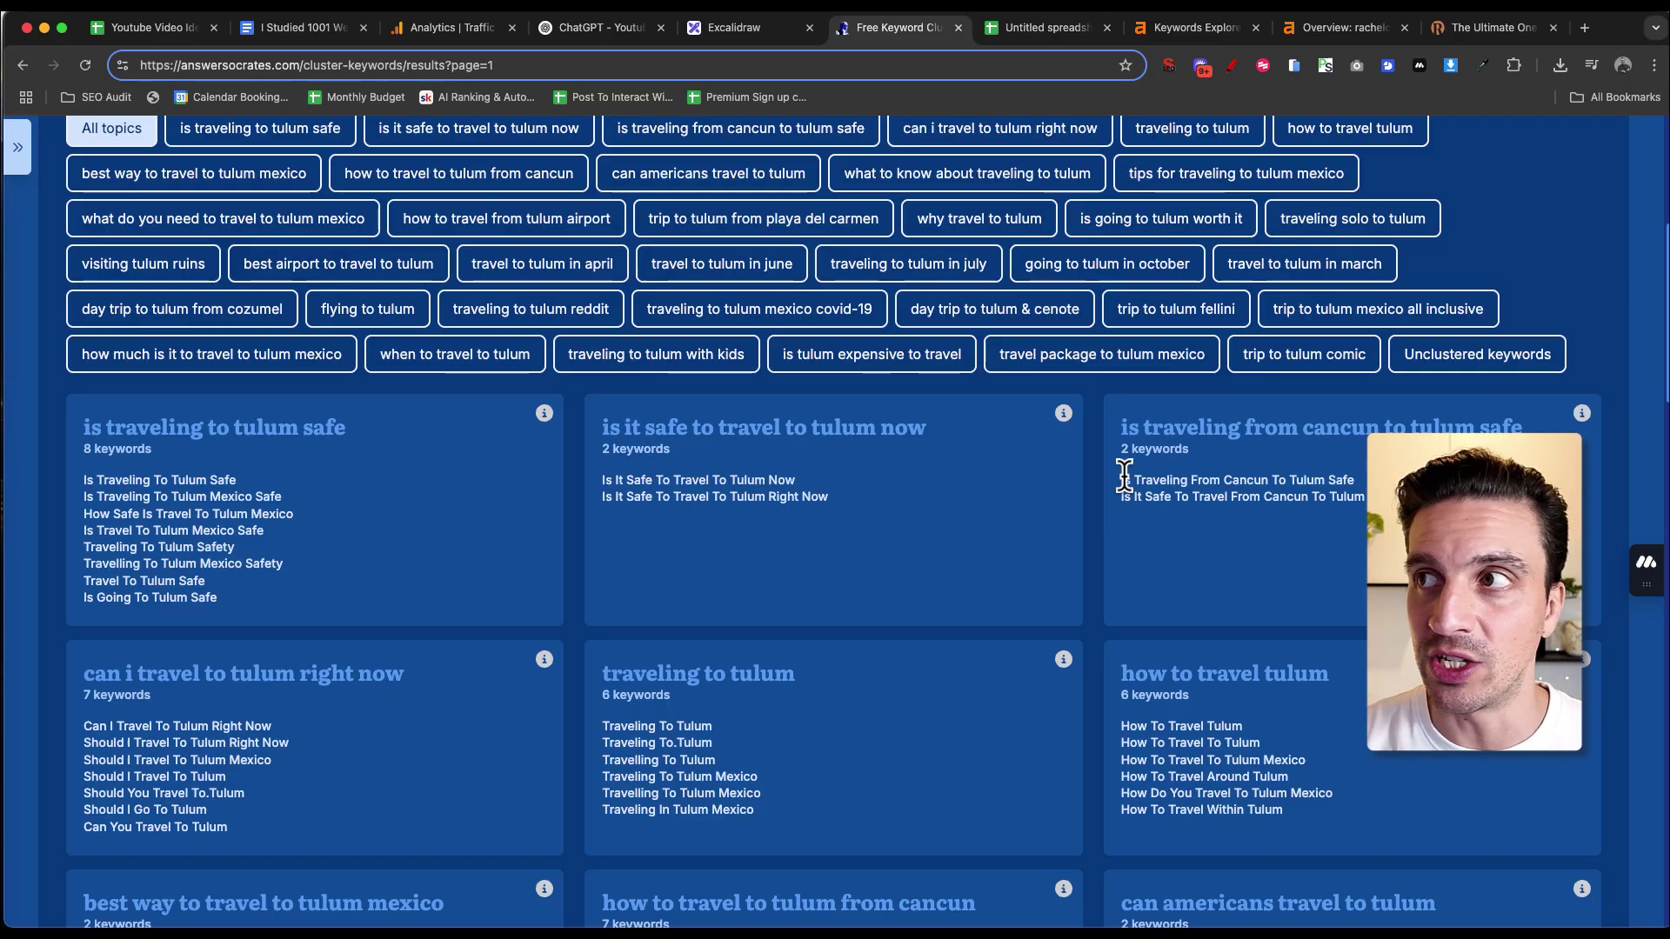
pyautogui.scroll(5, 1599, 249)
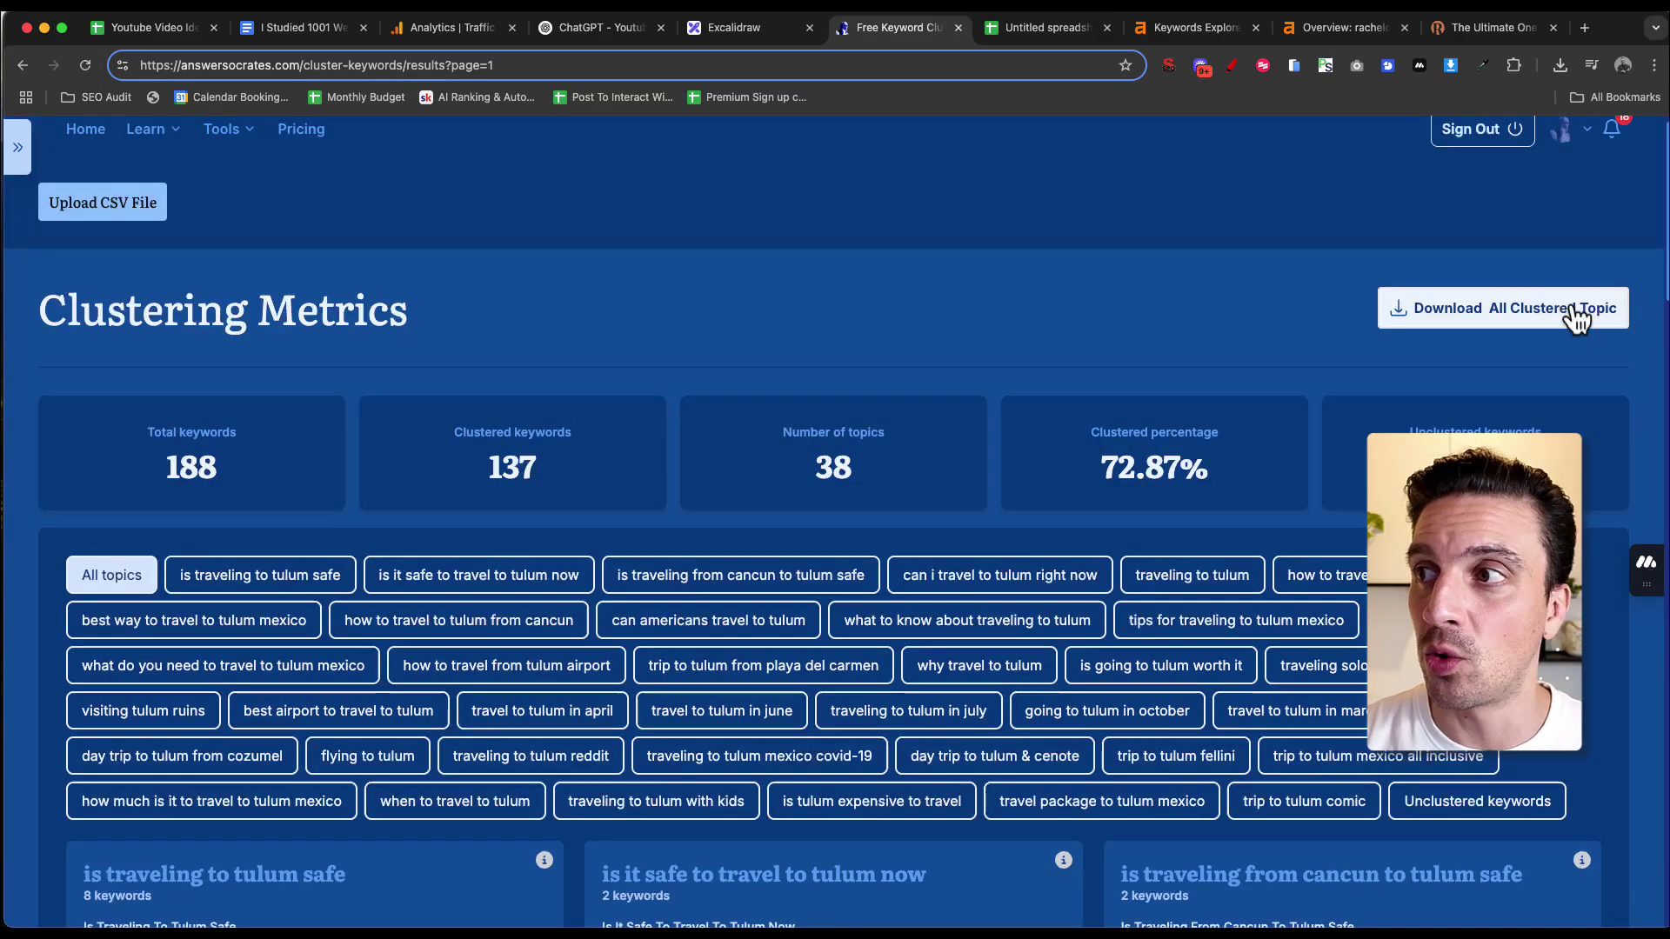
pyautogui.click(1044, 27)
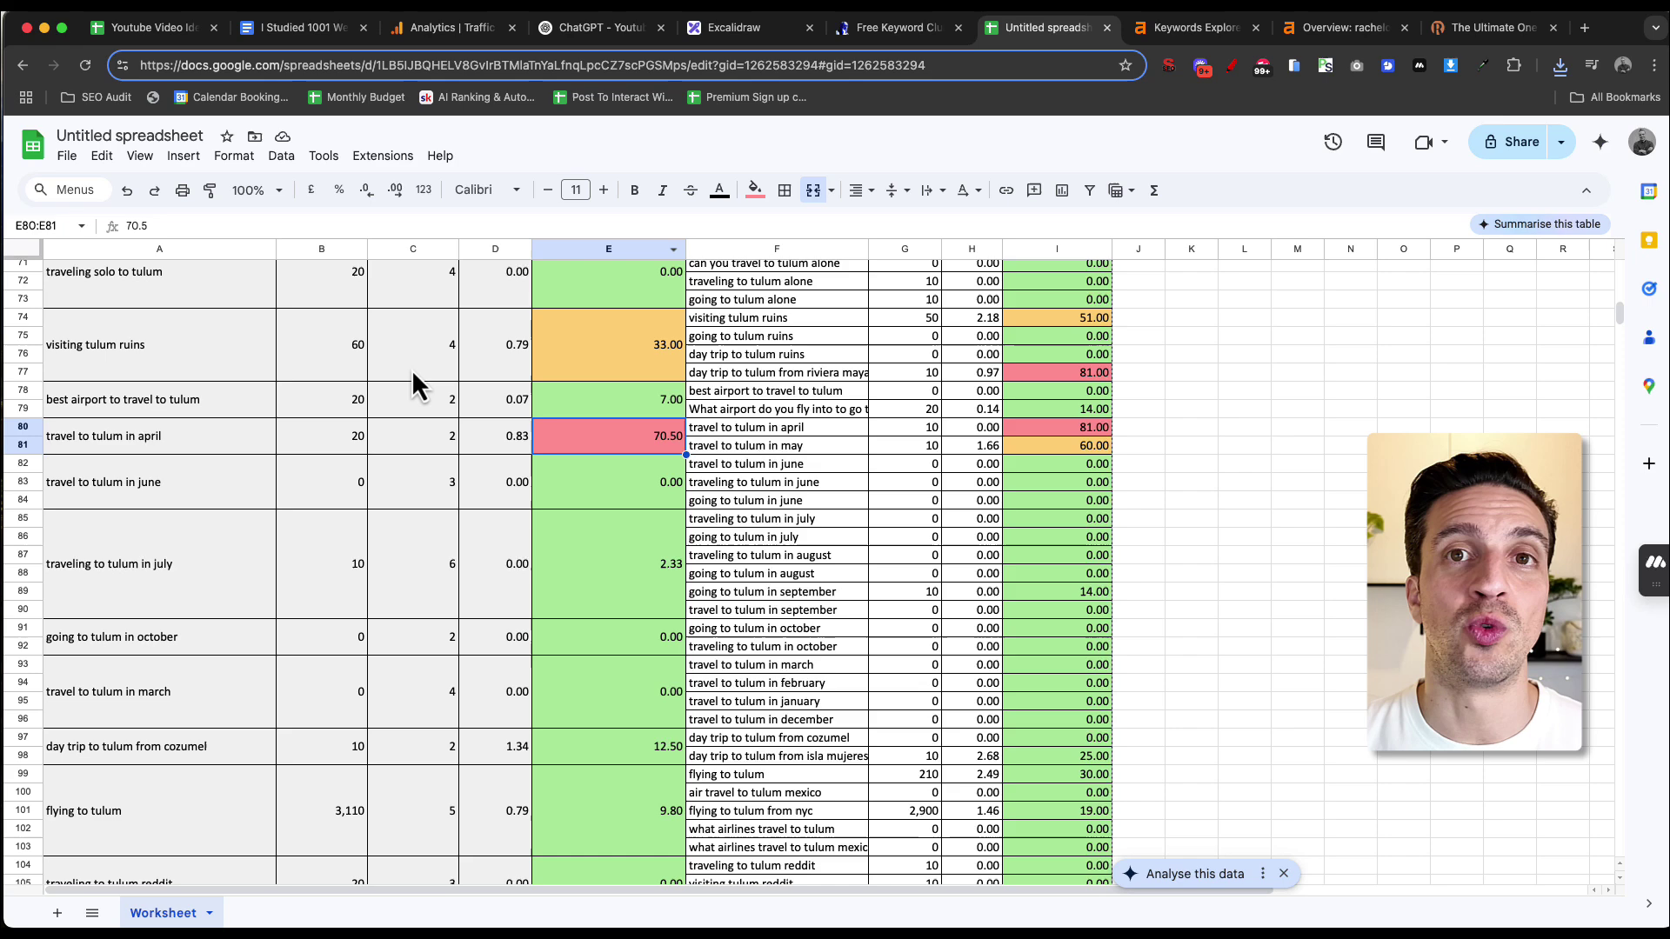
pyautogui.scroll(20, 410, 368)
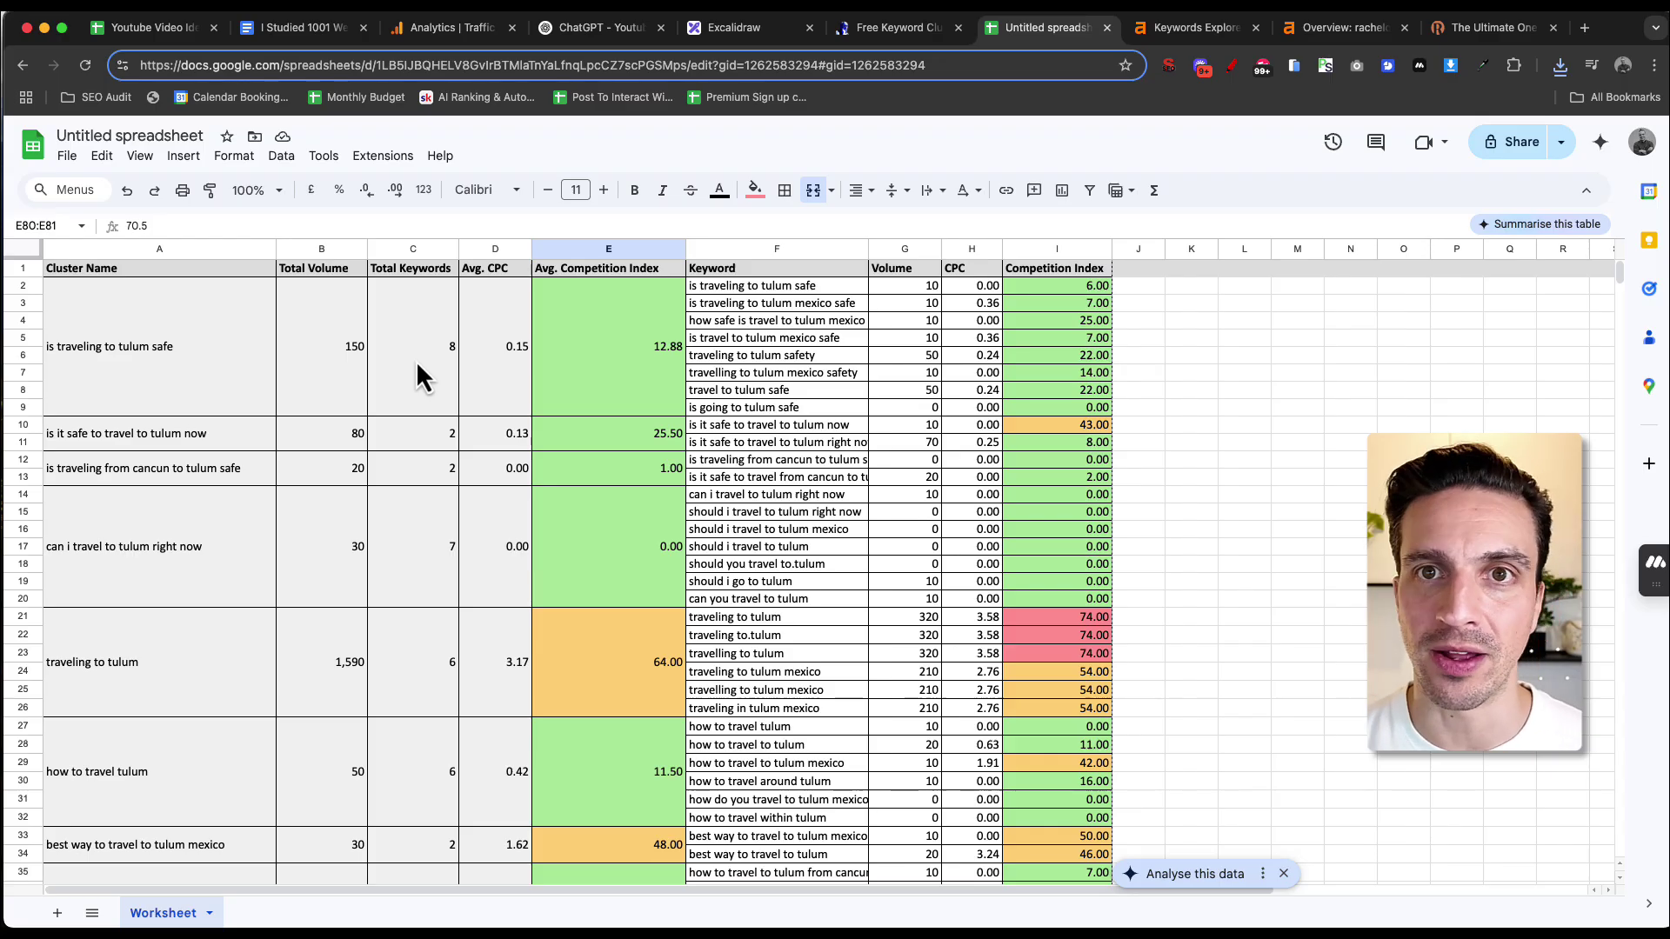
pyautogui.click(161, 337)
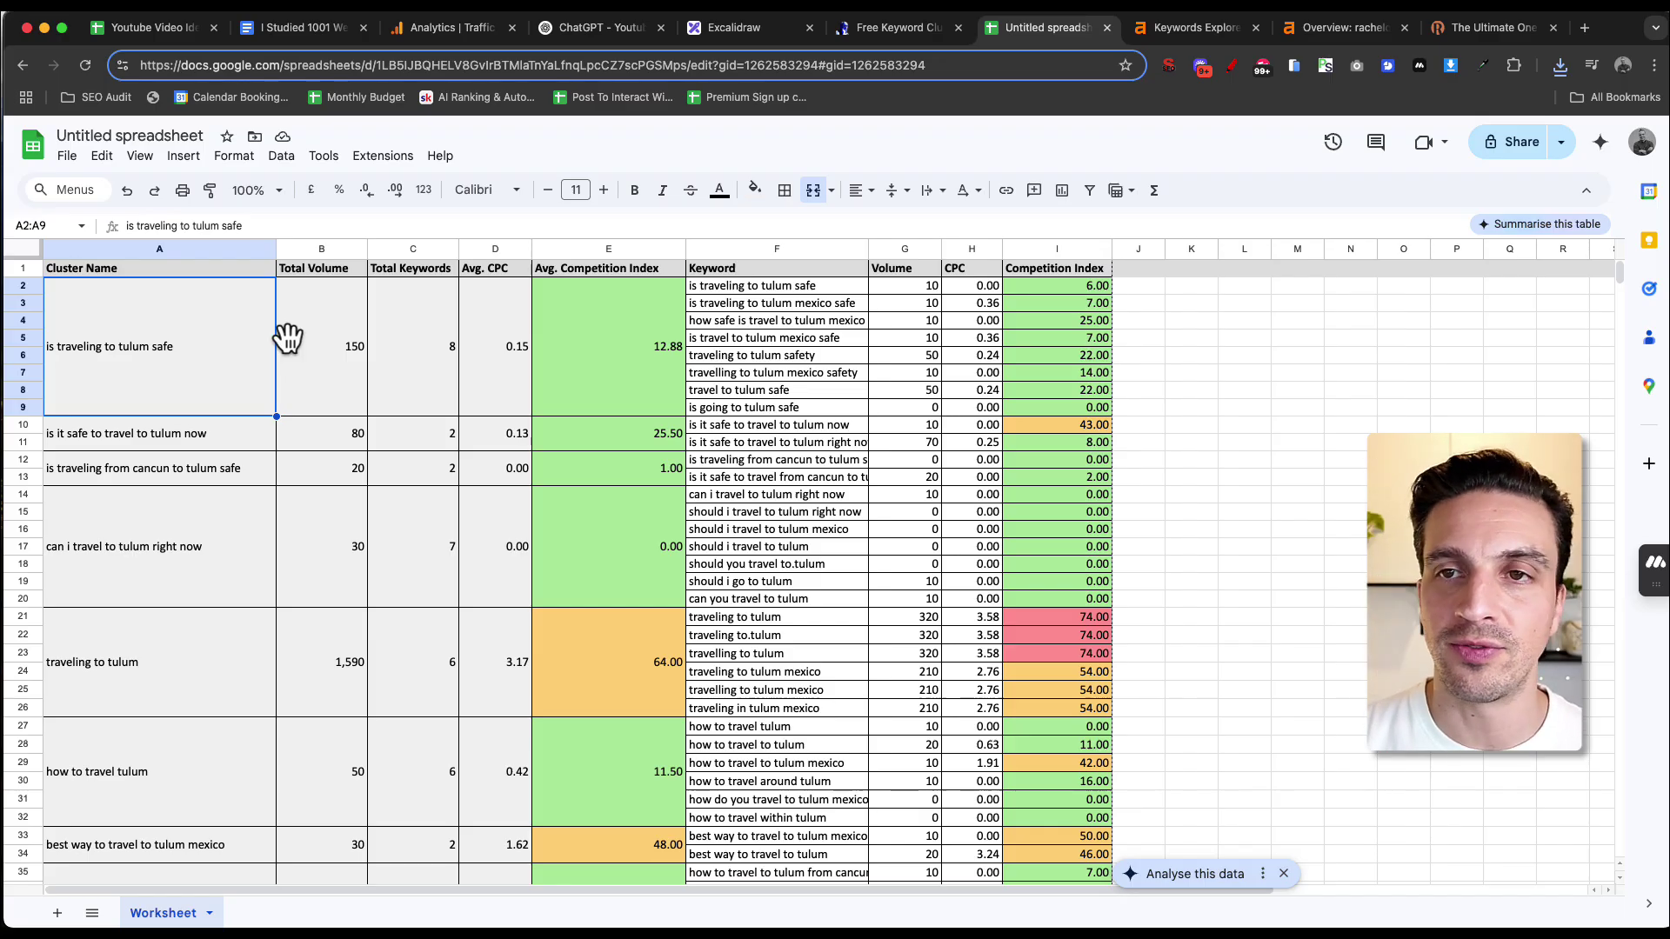
pyautogui.click(335, 355)
pyautogui.click(409, 346)
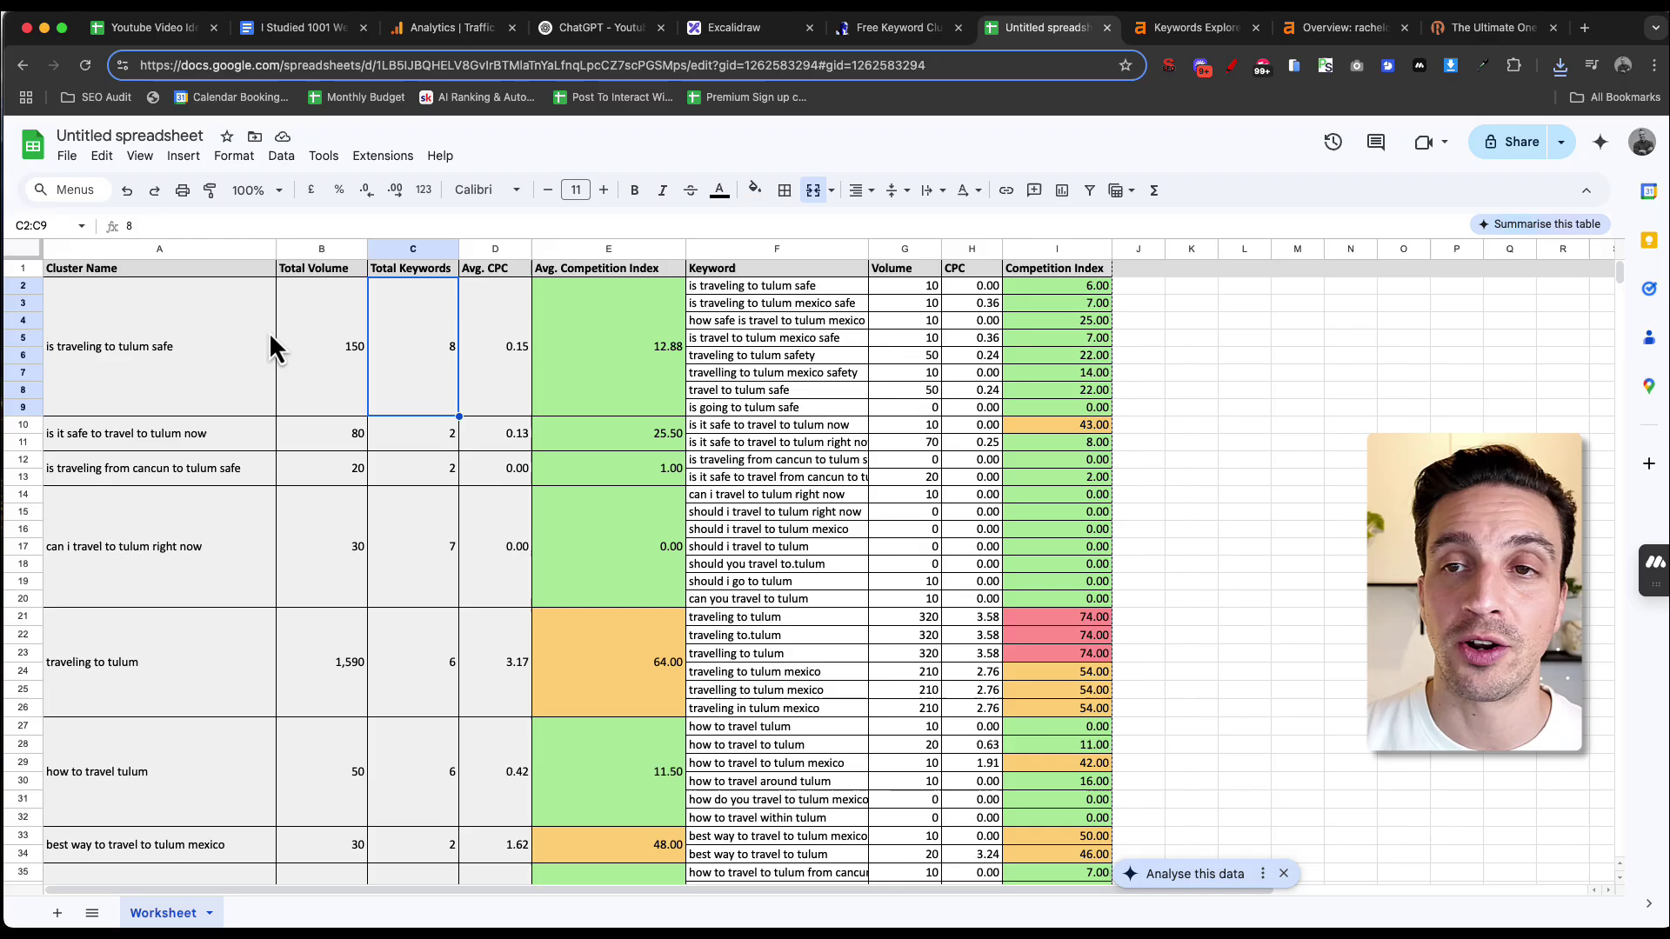
pyautogui.click(269, 340)
pyautogui.click(445, 343)
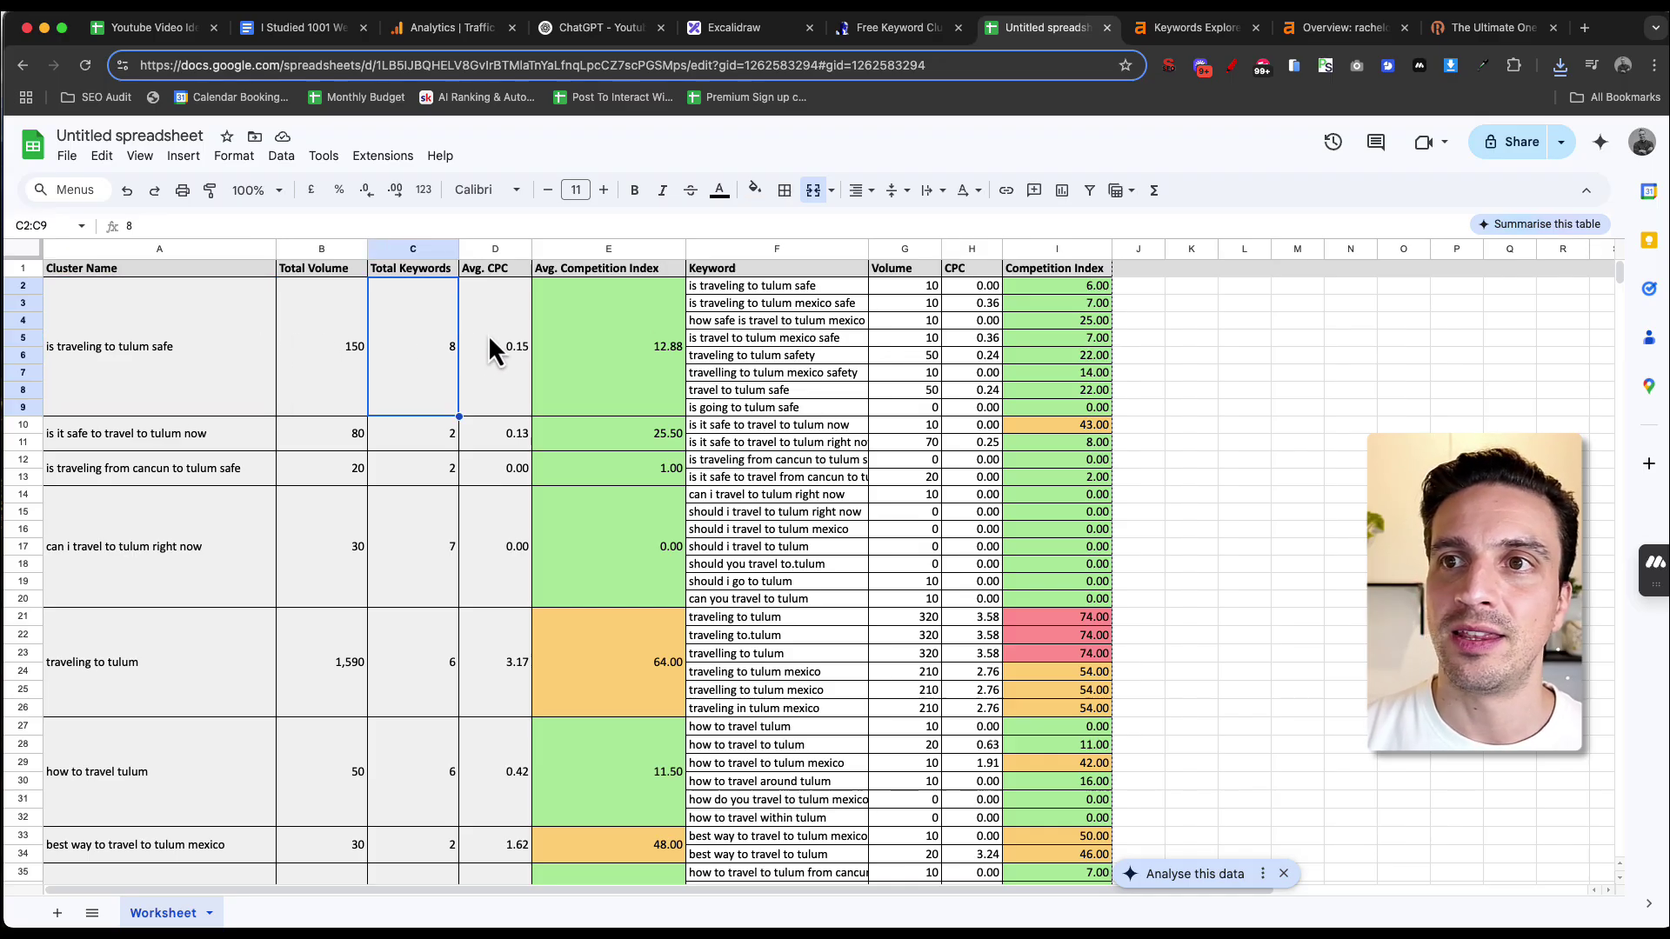
pyautogui.click(639, 349)
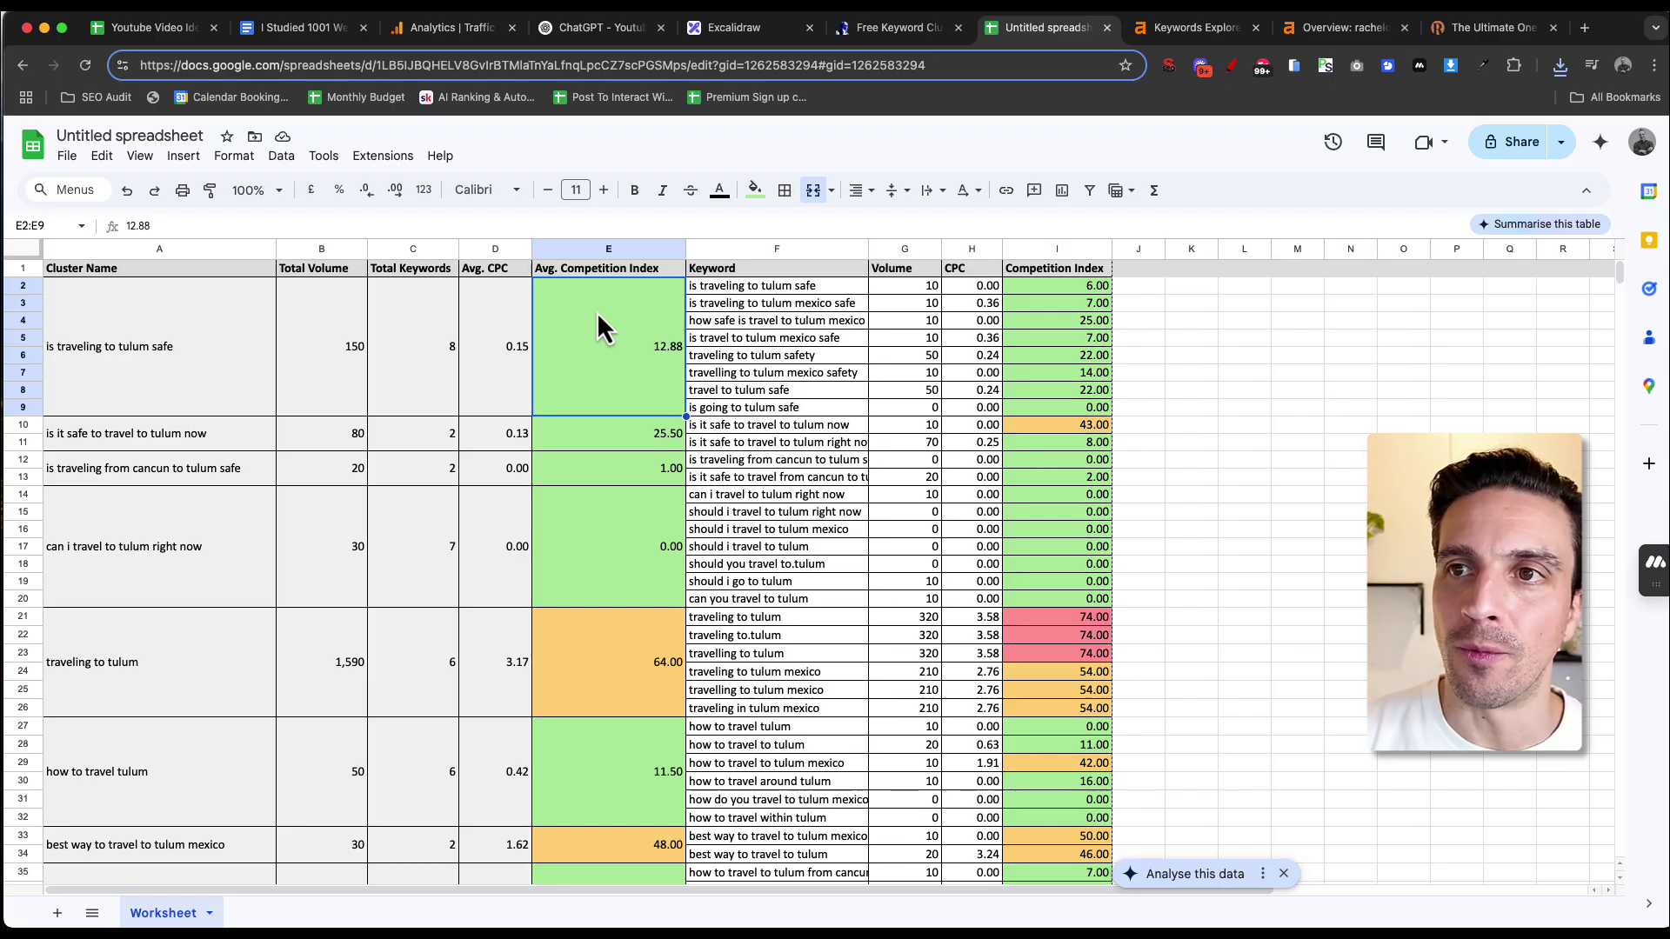
pyautogui.moveTo(828, 292); pyautogui.dragTo(842, 402)
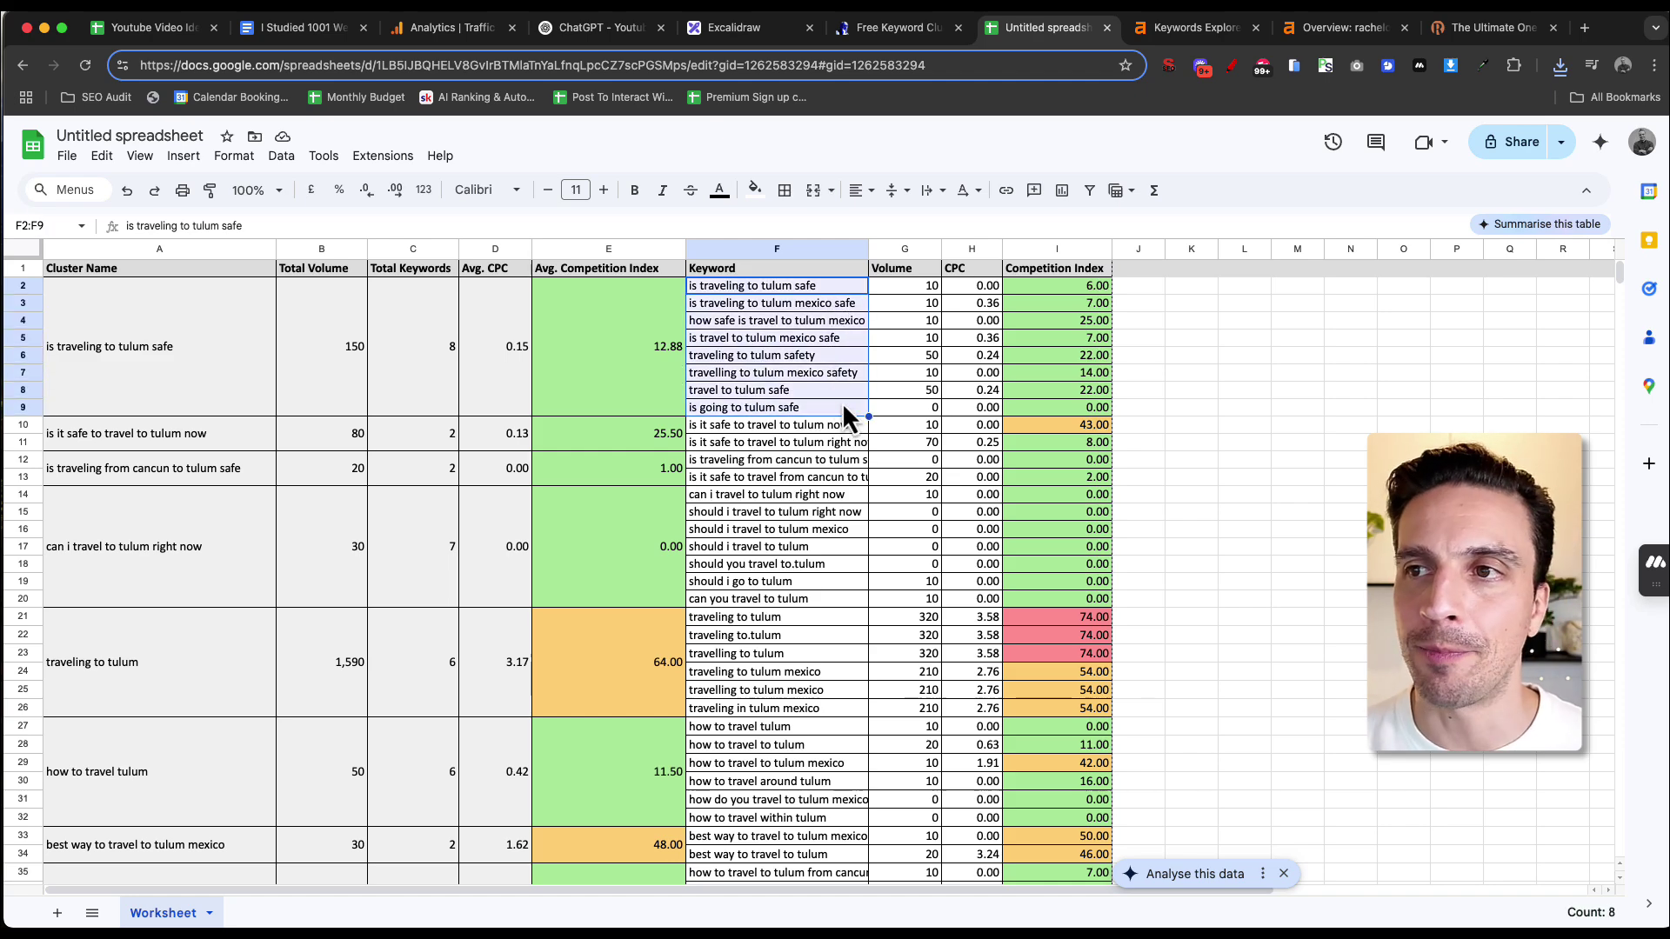
pyautogui.click(839, 394)
pyautogui.click(797, 290)
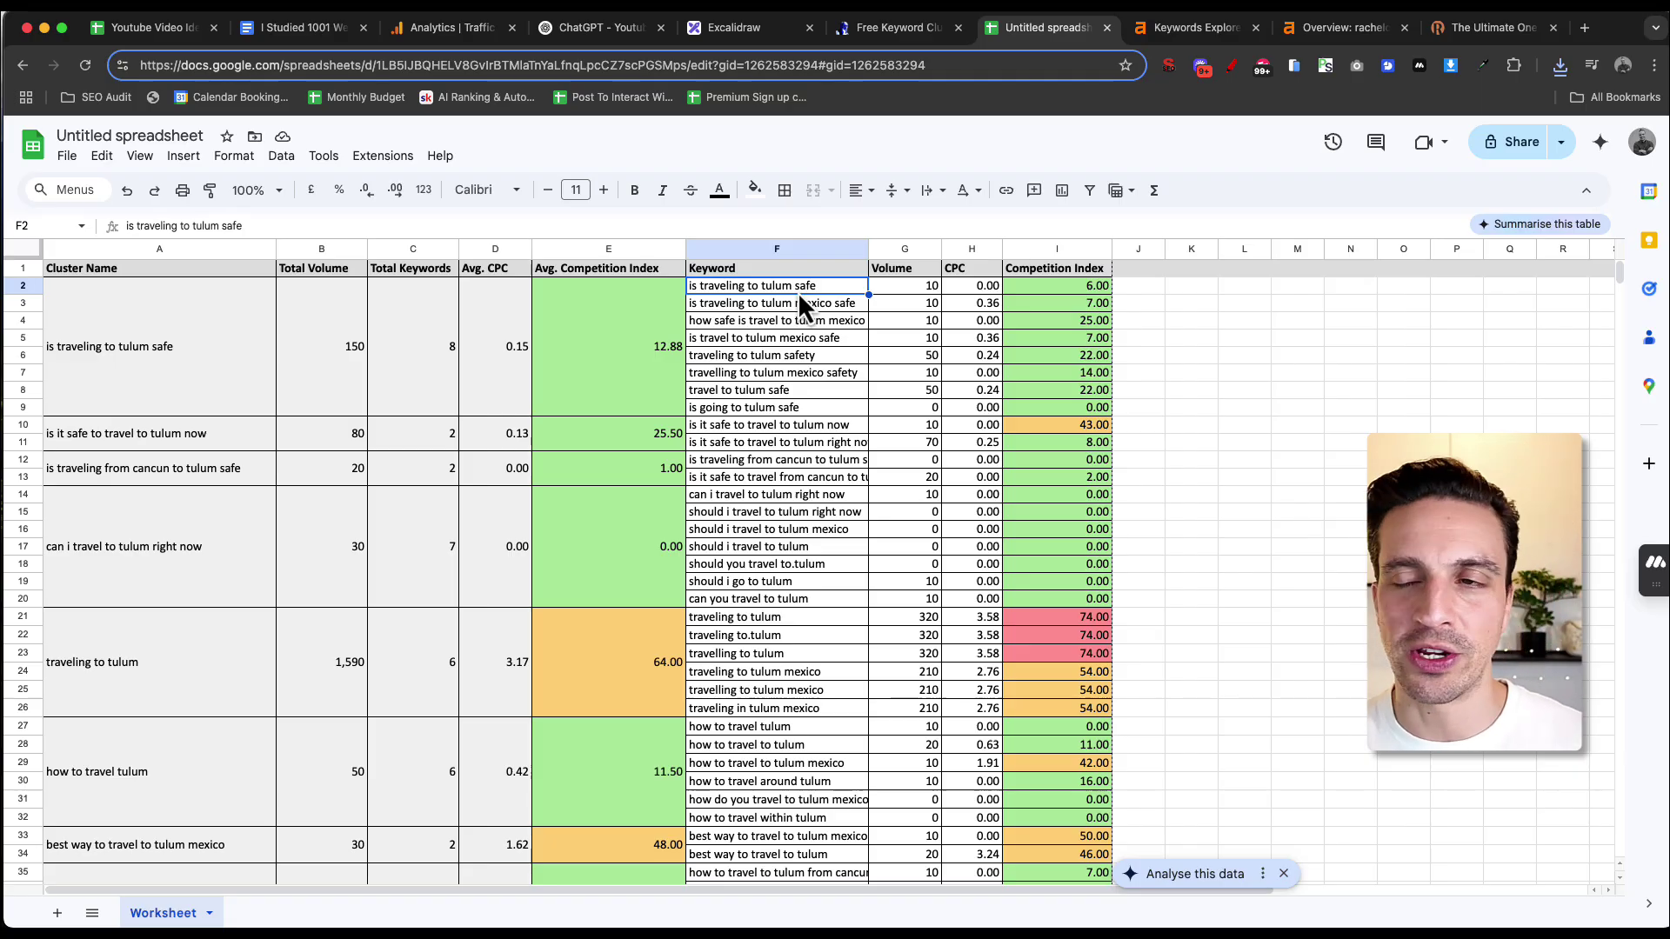
pyautogui.click(200, 317)
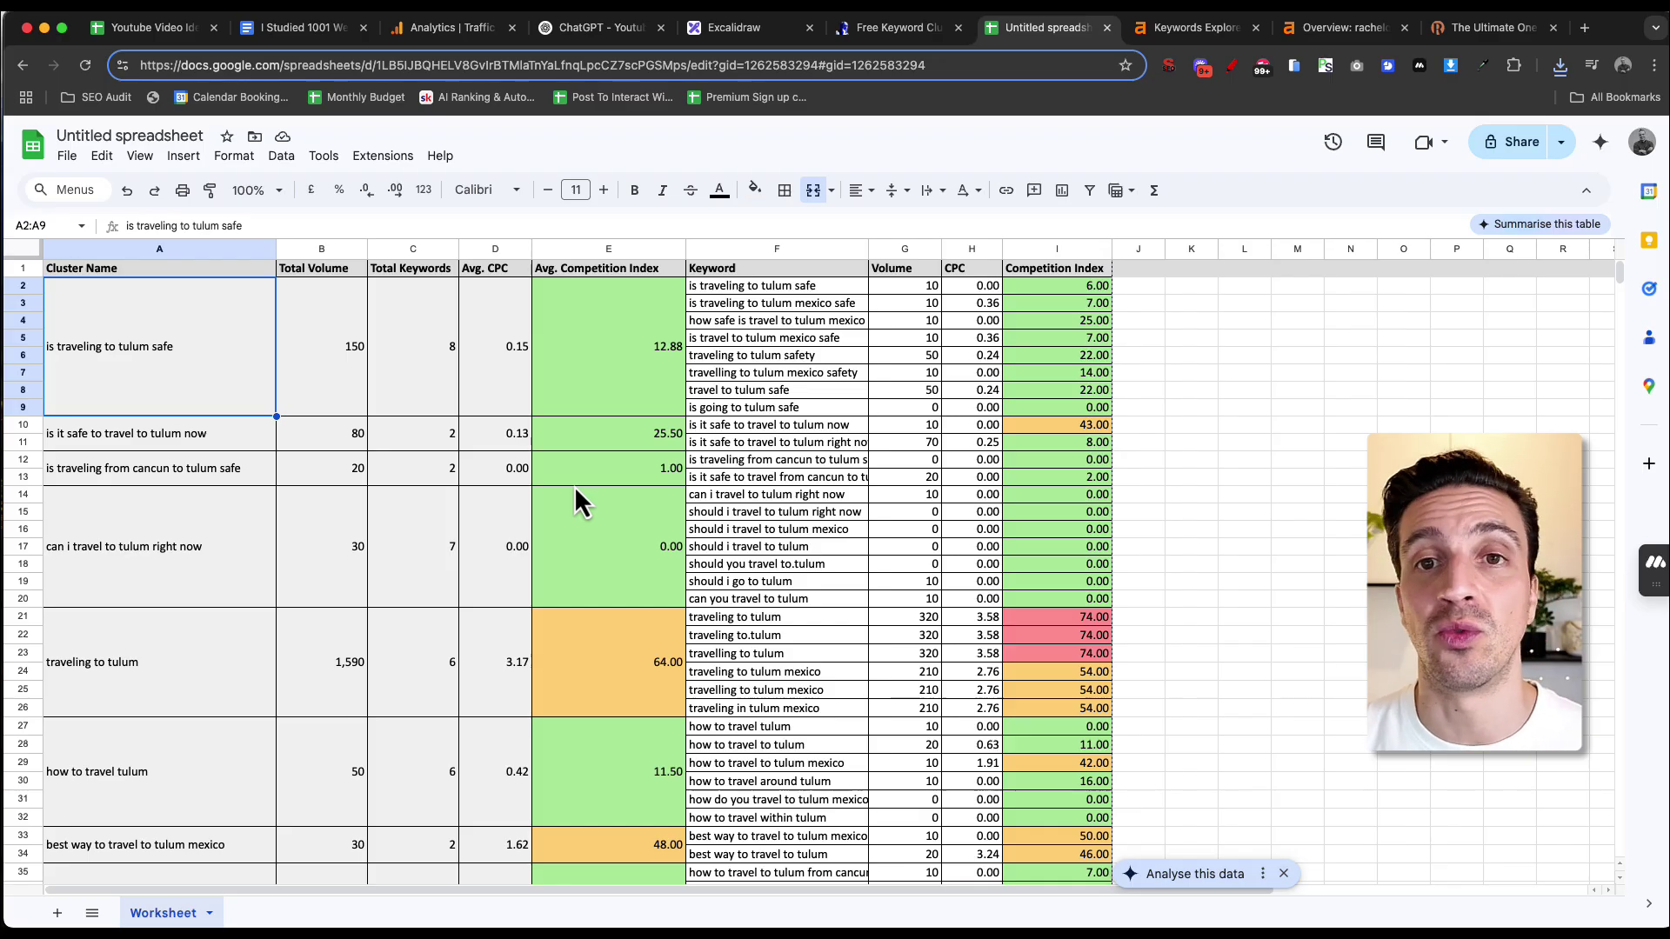
# Step: Check the cancun cluster's competition index of 15
pyautogui.scroll(-5, 425, 491)
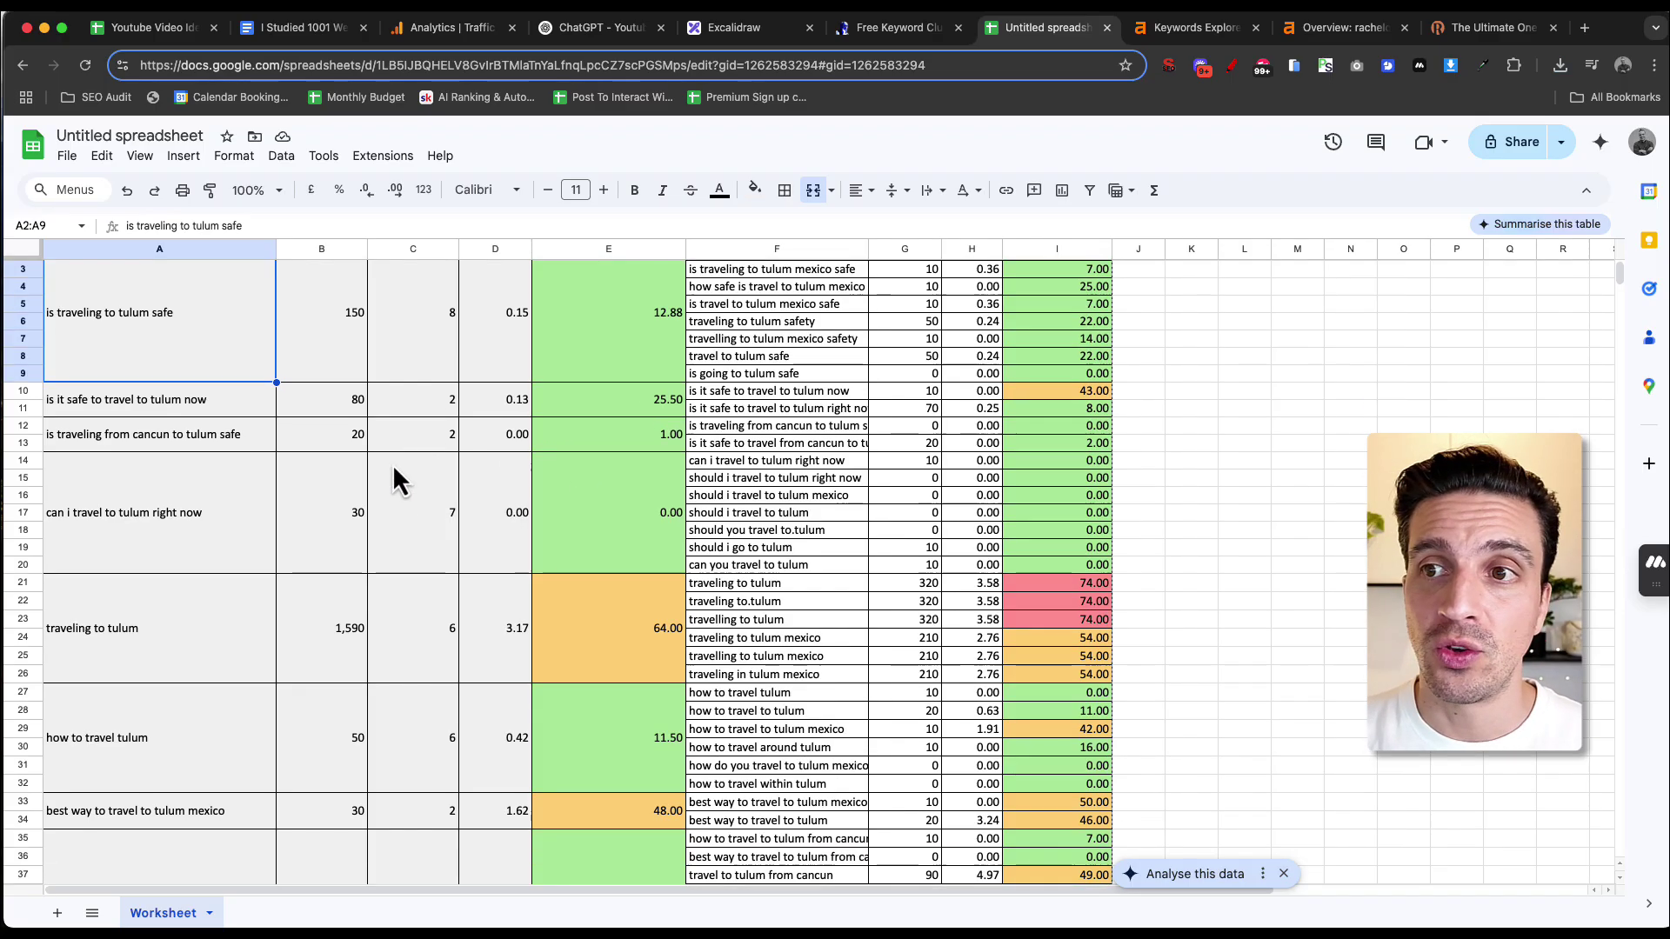
pyautogui.click(590, 515)
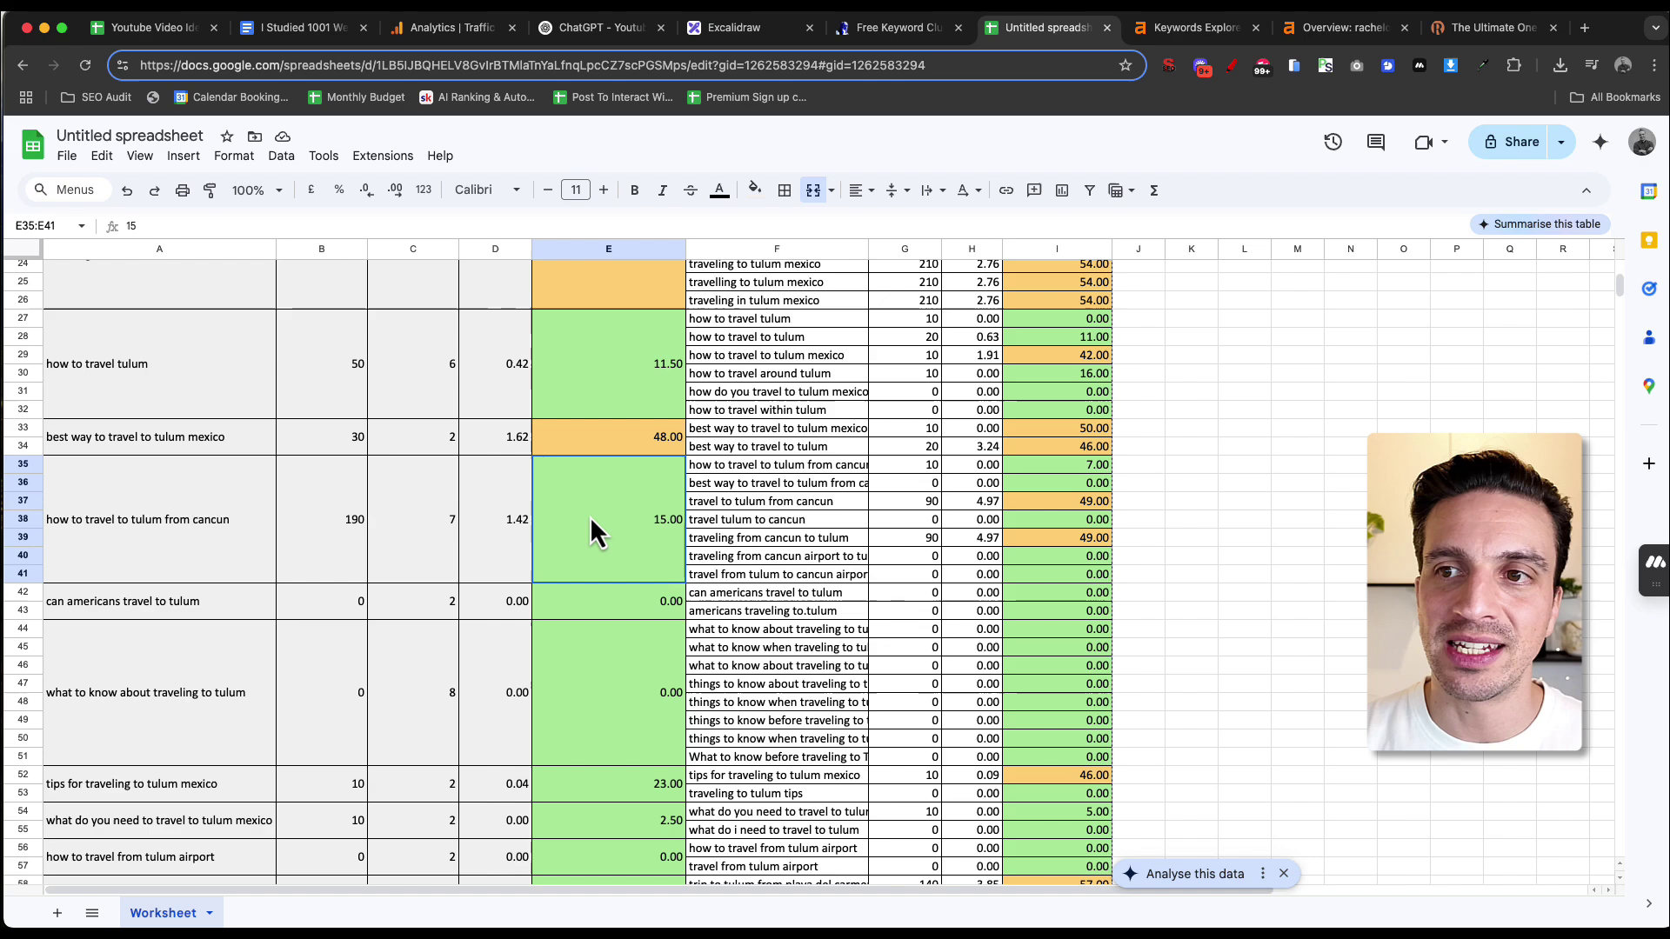
pyautogui.scroll(5, 588, 511)
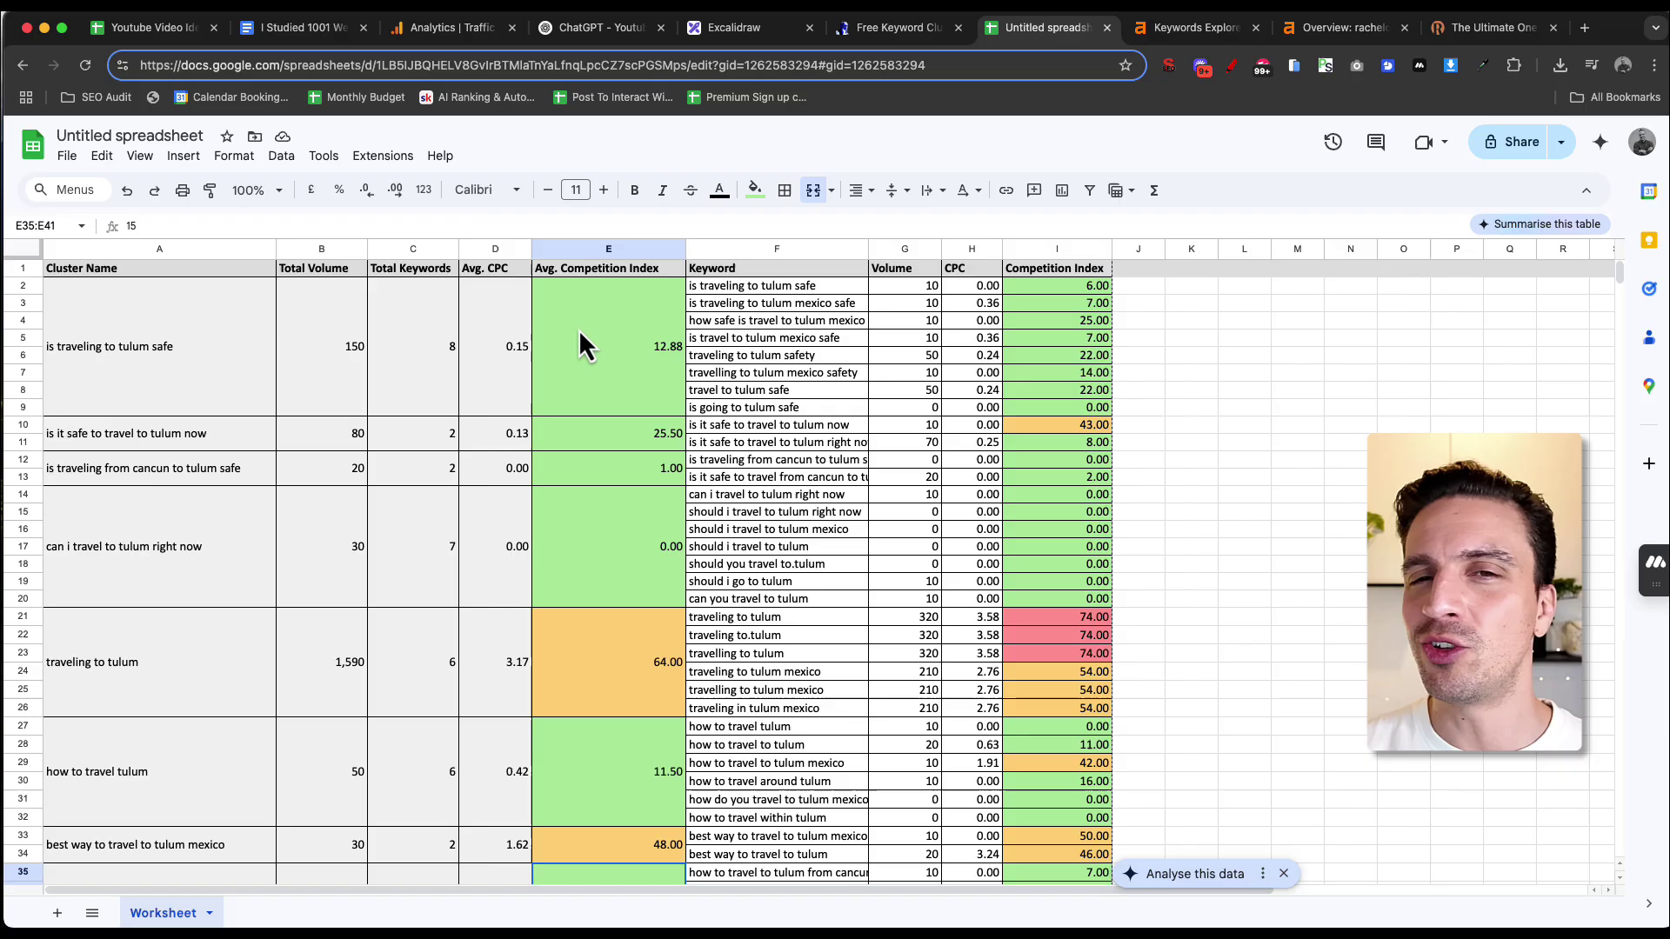
pyautogui.scroll(-10, 671, 461)
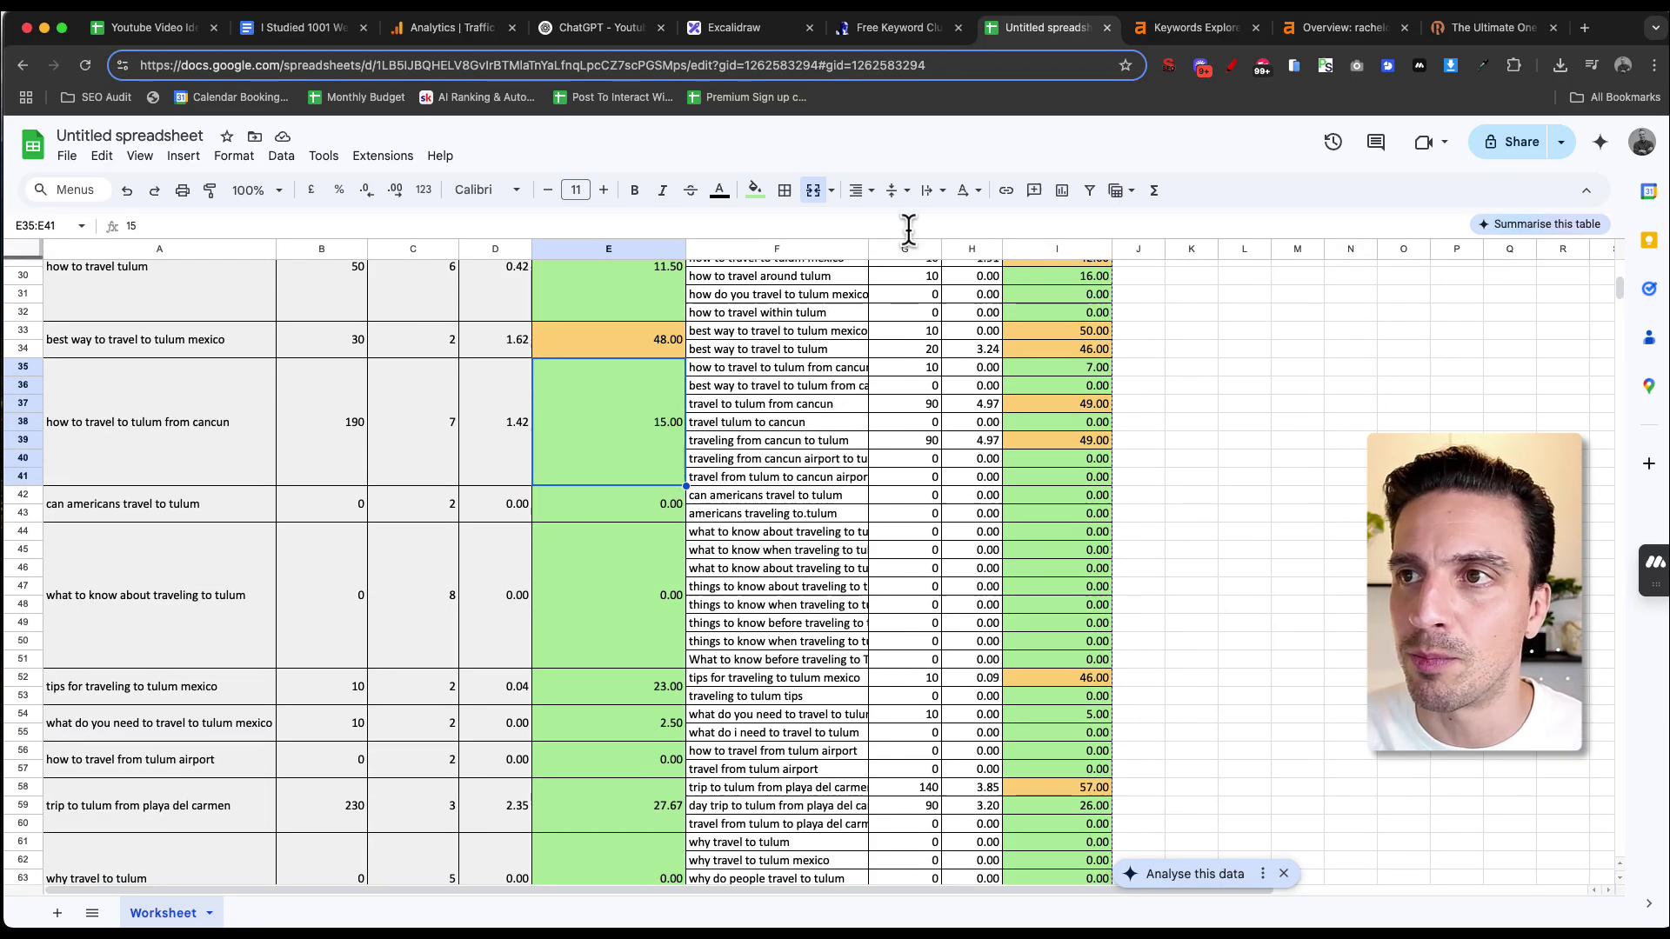
# Step: Widen column F to show full keywords and review the traveling solo to tulum cluster
pyautogui.moveTo(878, 248); pyautogui.dragTo(1014, 252)
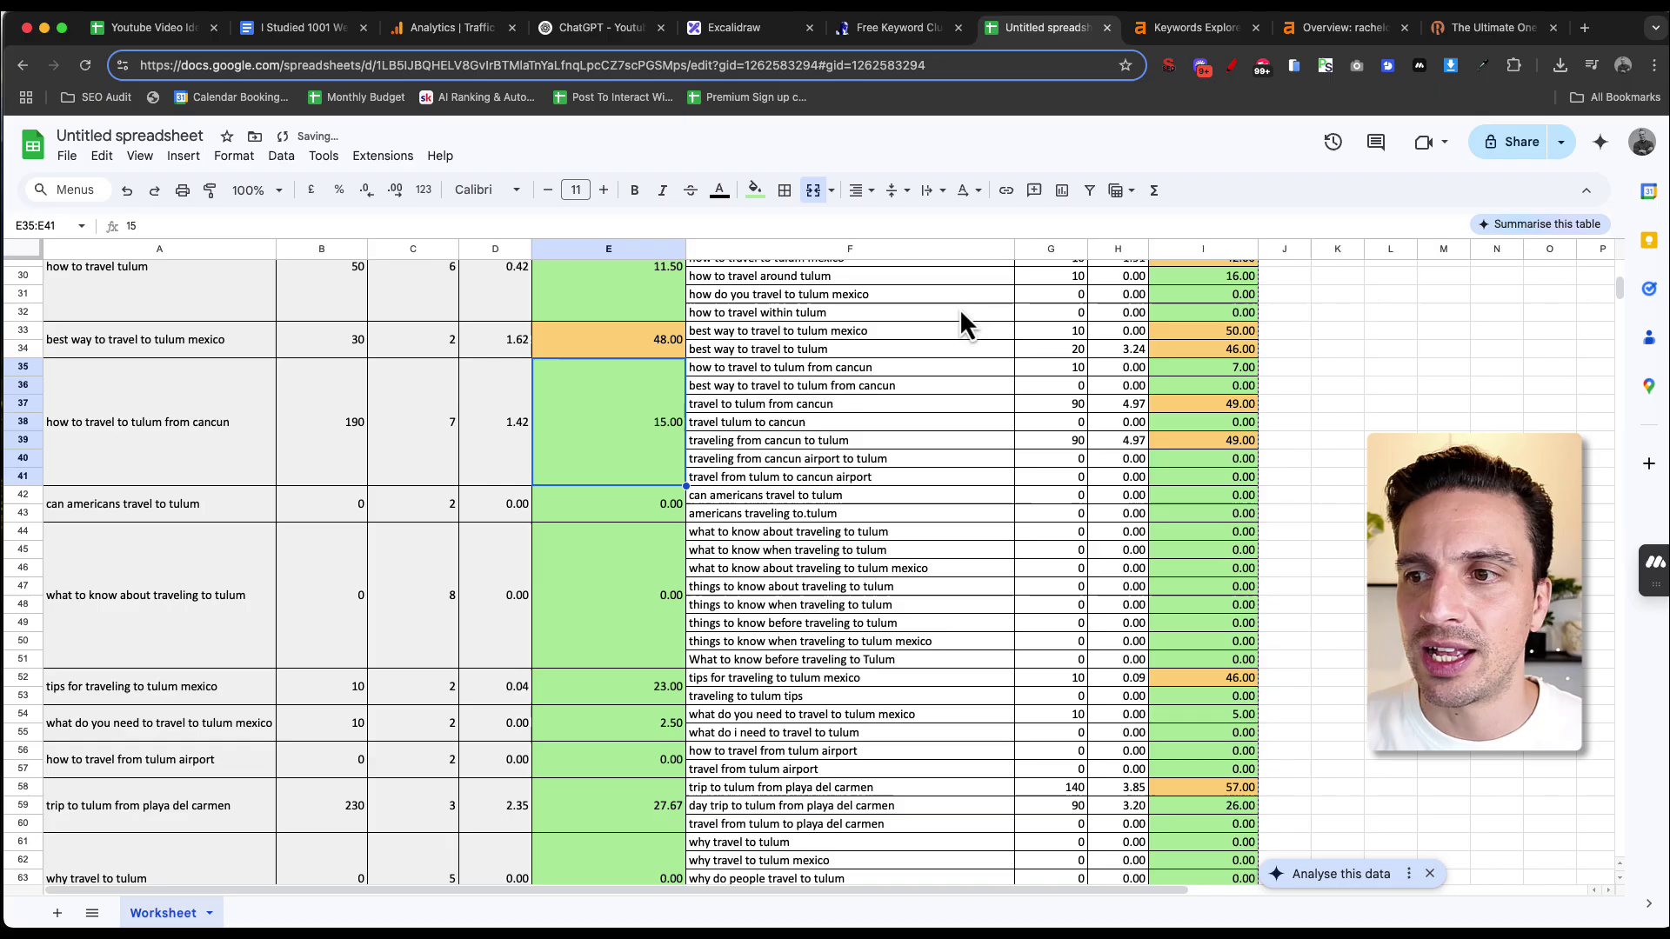
pyautogui.scroll(-5, 774, 383)
pyautogui.scroll(-3, 628, 431)
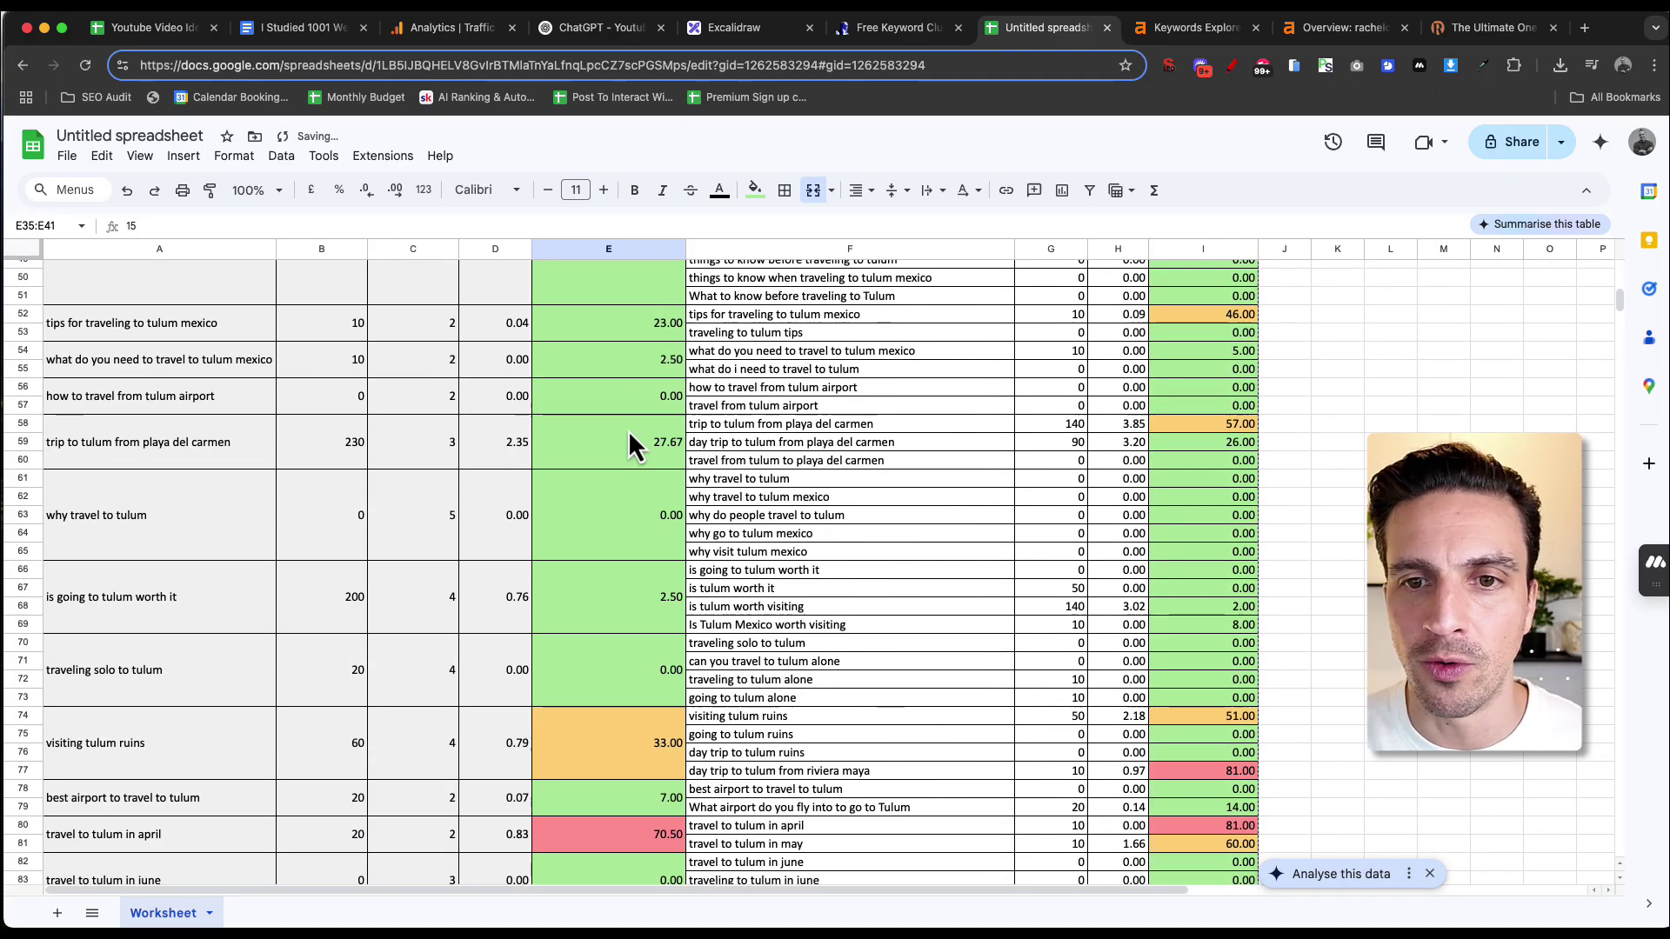
pyautogui.click(174, 670)
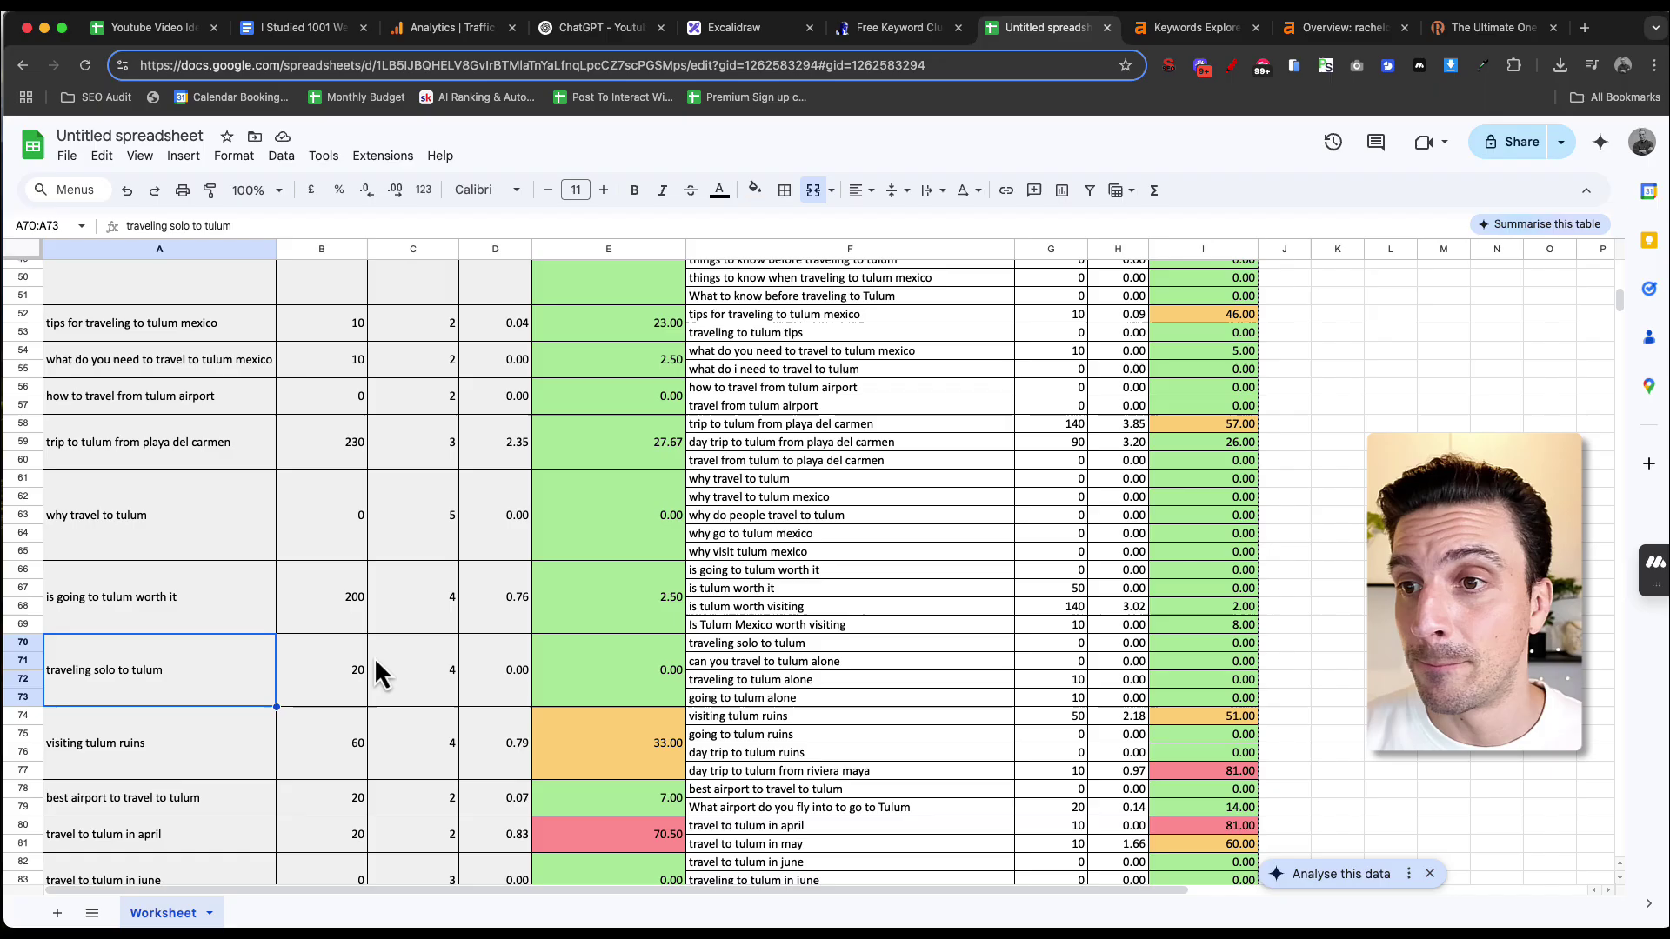
pyautogui.click(773, 662)
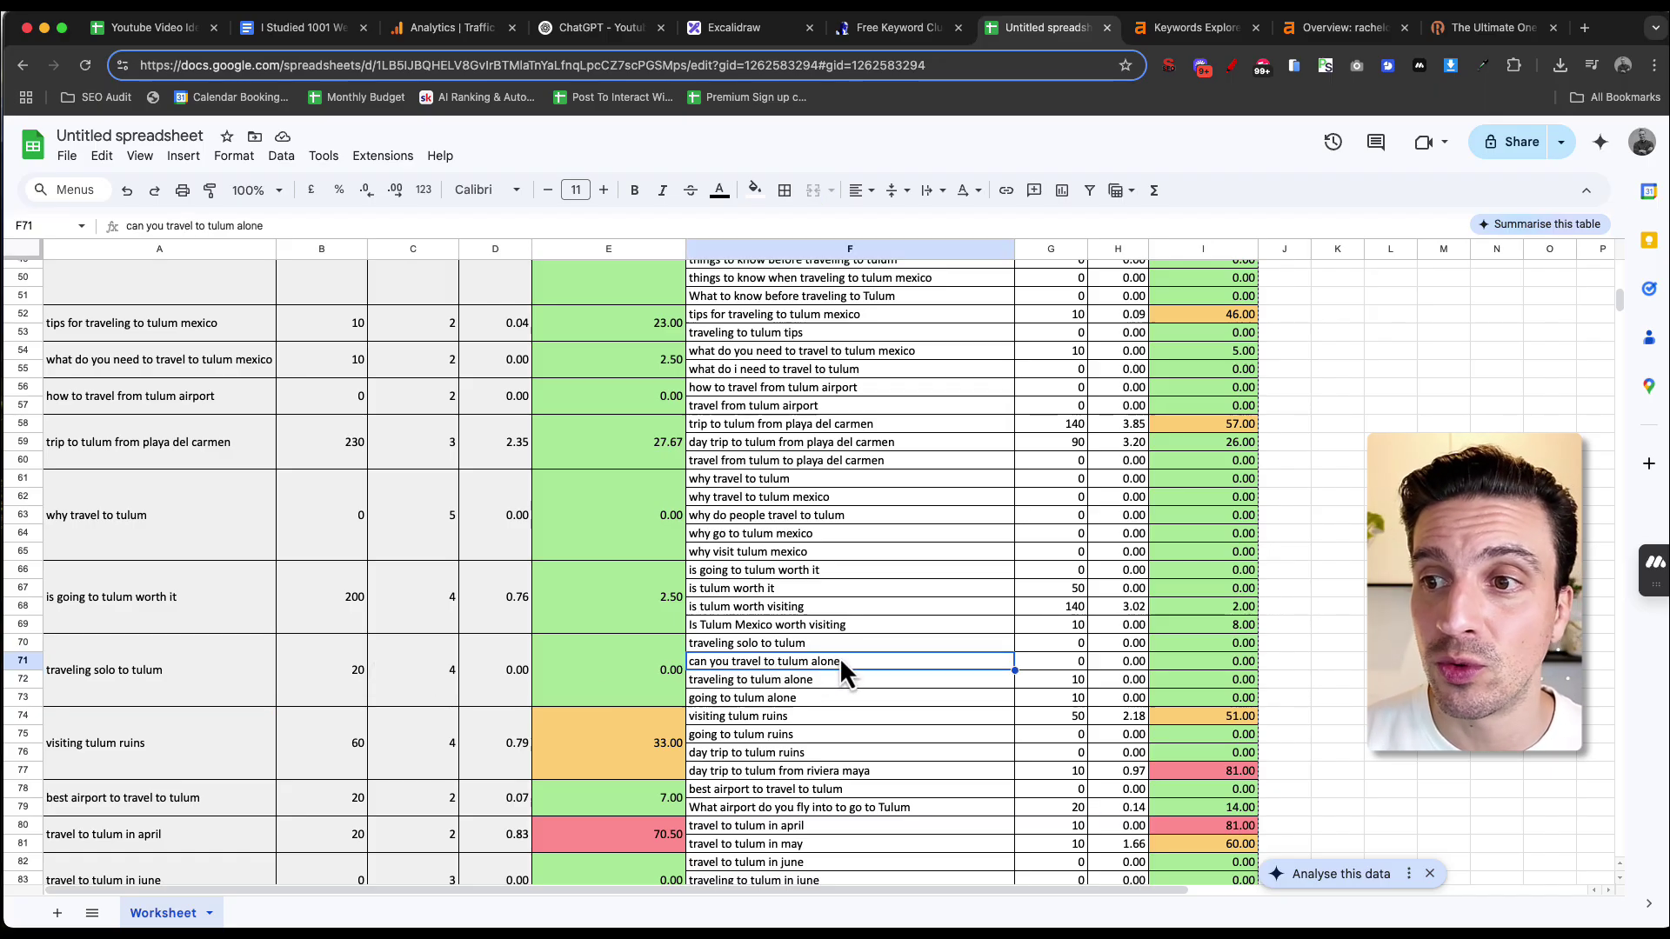
# Step: Review the travel to tulum in June and April clusters, noting June's 0.00 value
pyautogui.scroll(-1, 839, 660)
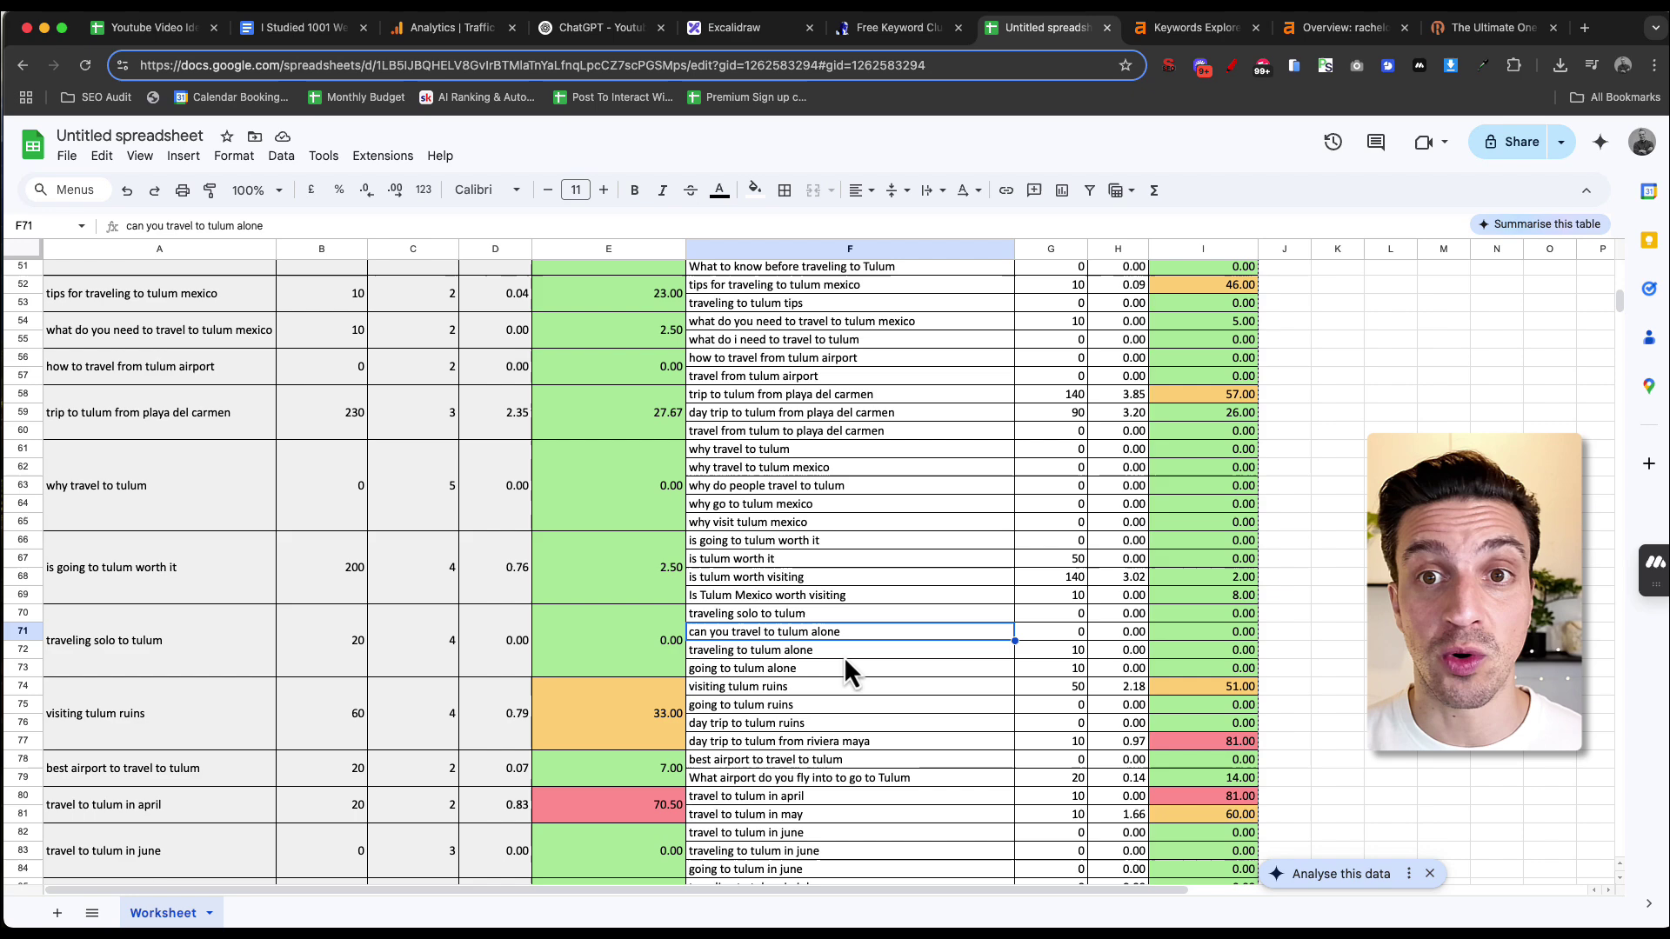
pyautogui.scroll(-4, 802, 543)
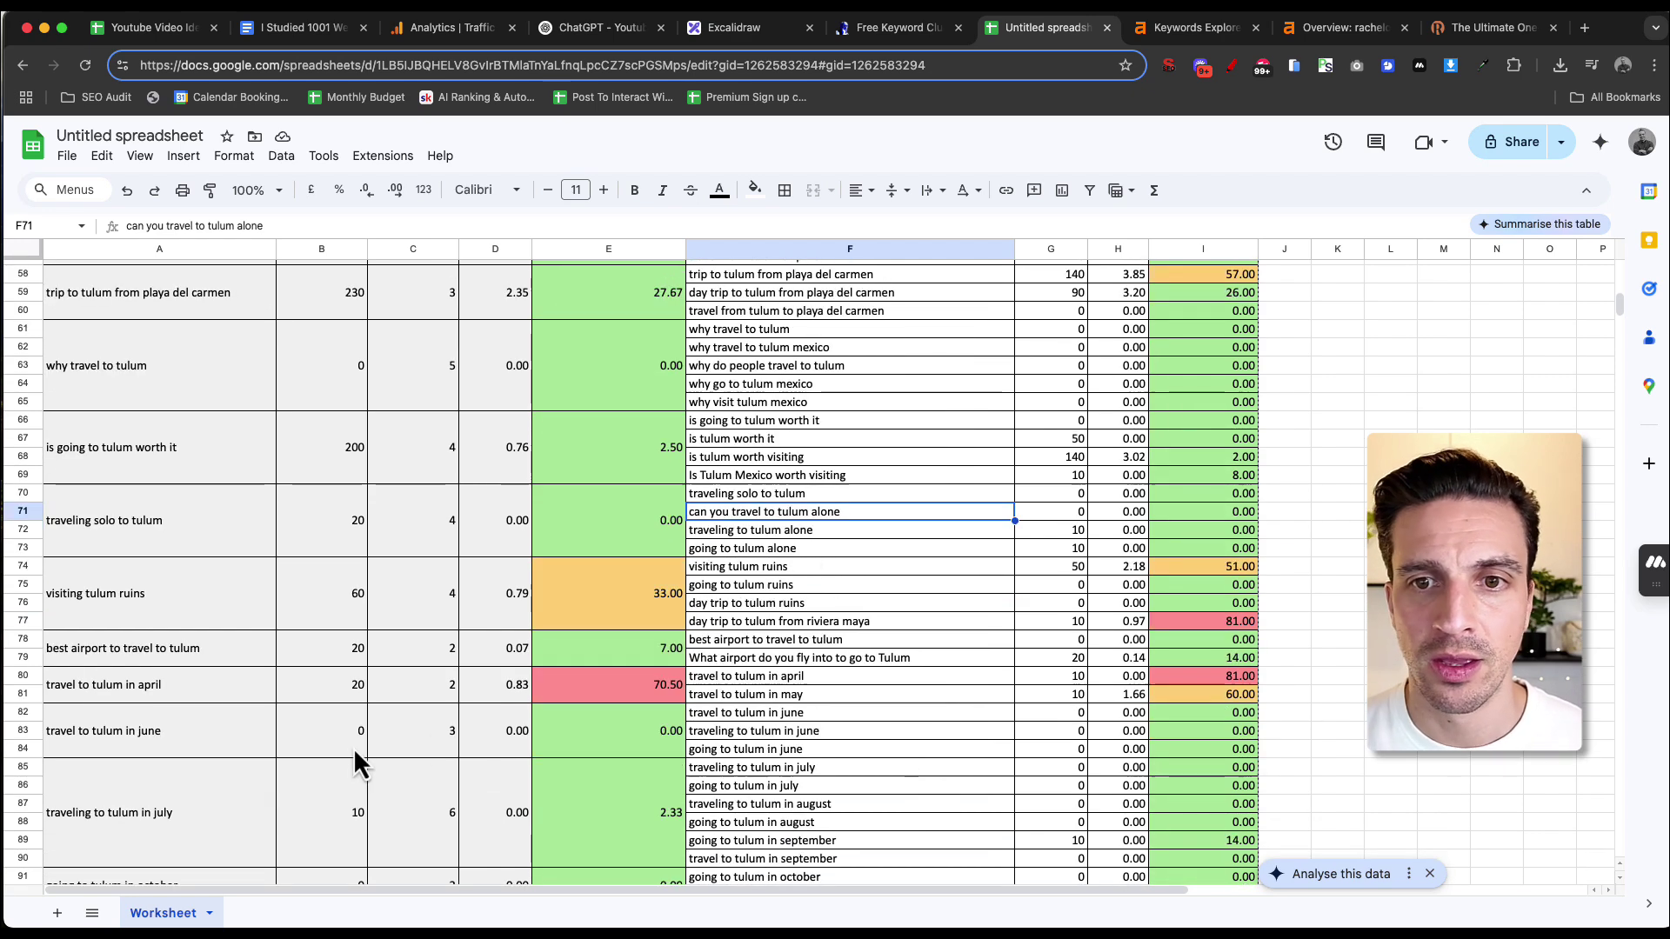
pyautogui.click(256, 745)
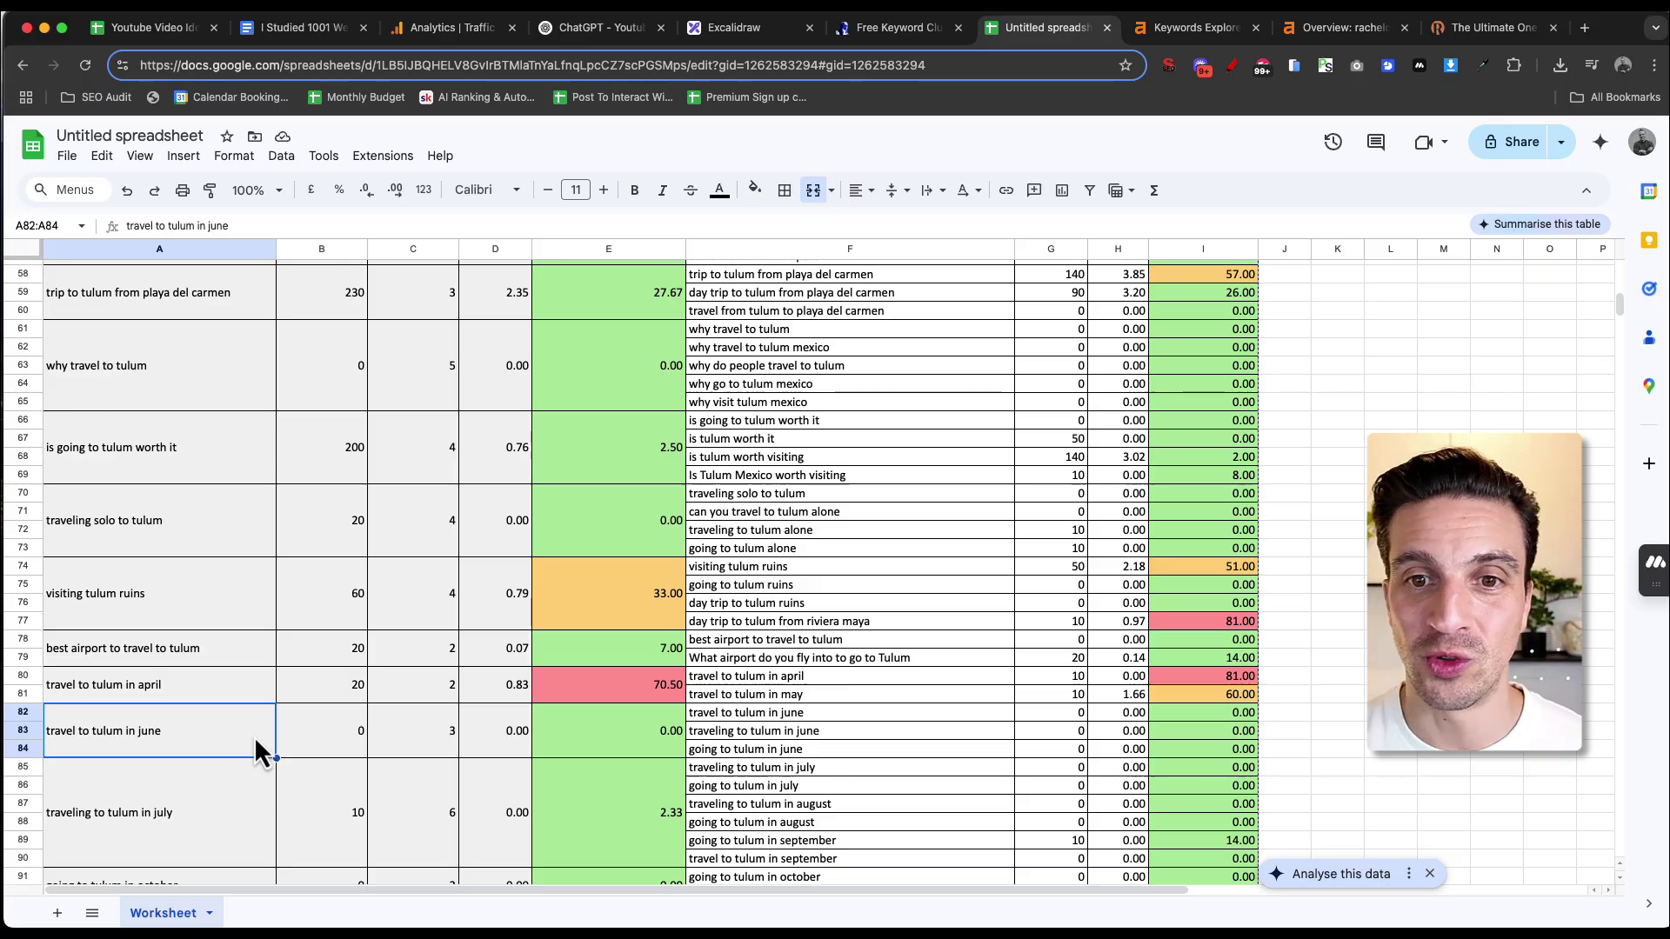
pyautogui.click(166, 696)
pyautogui.scroll(-3, 195, 702)
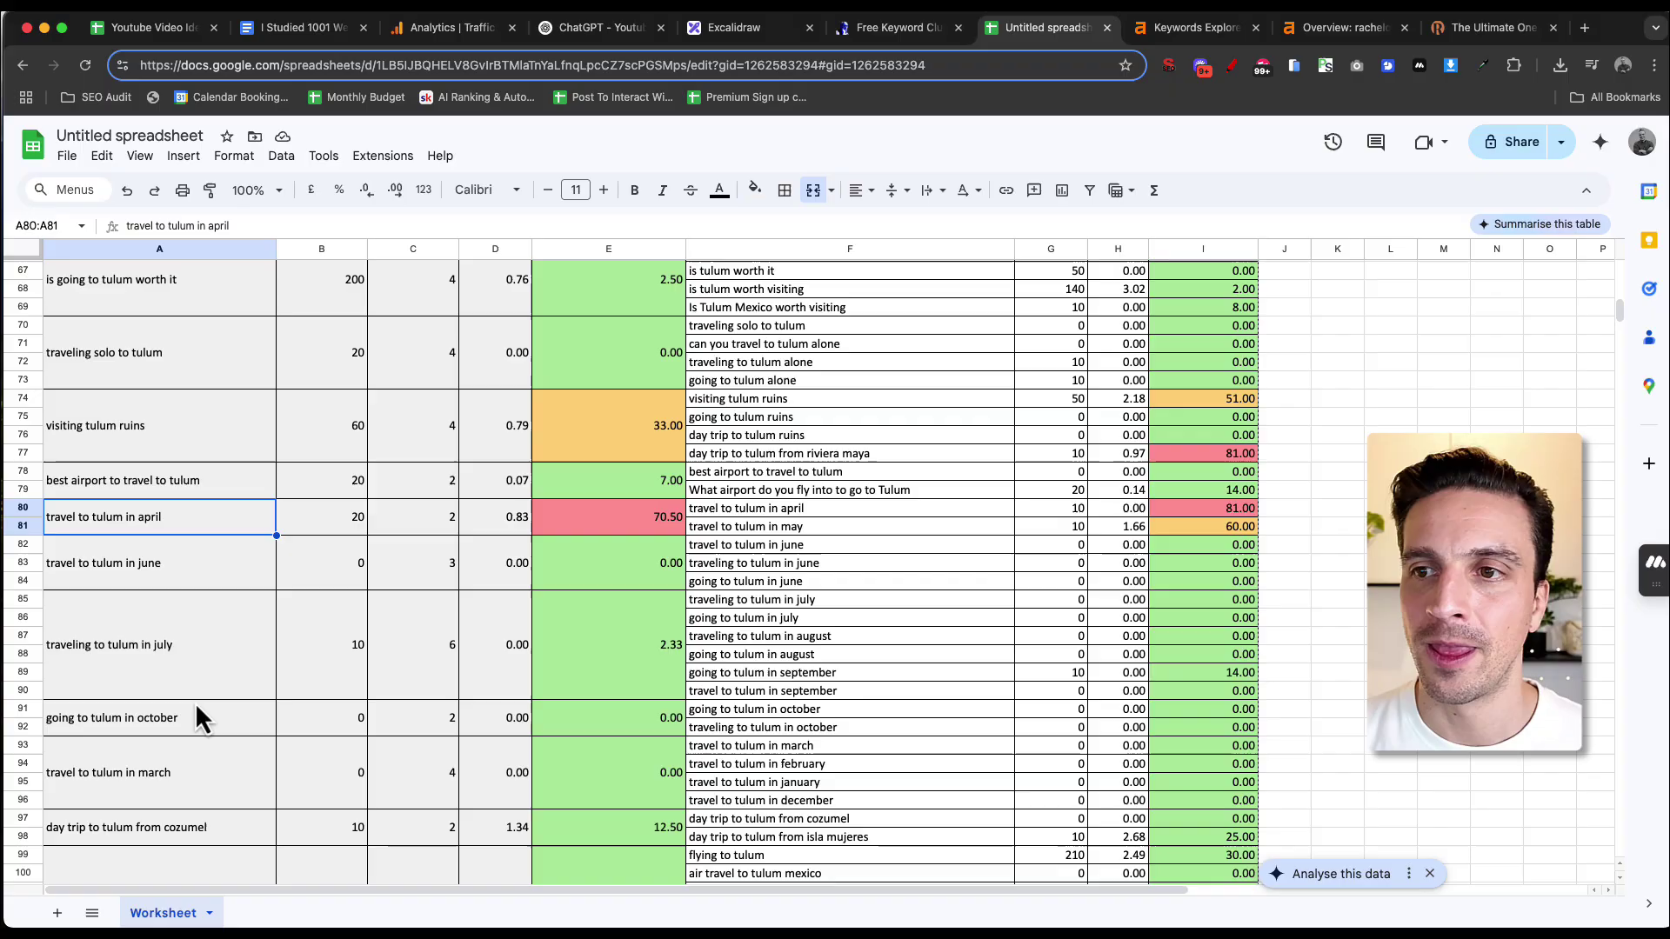
pyautogui.click(468, 570)
pyautogui.scroll(3, 512, 675)
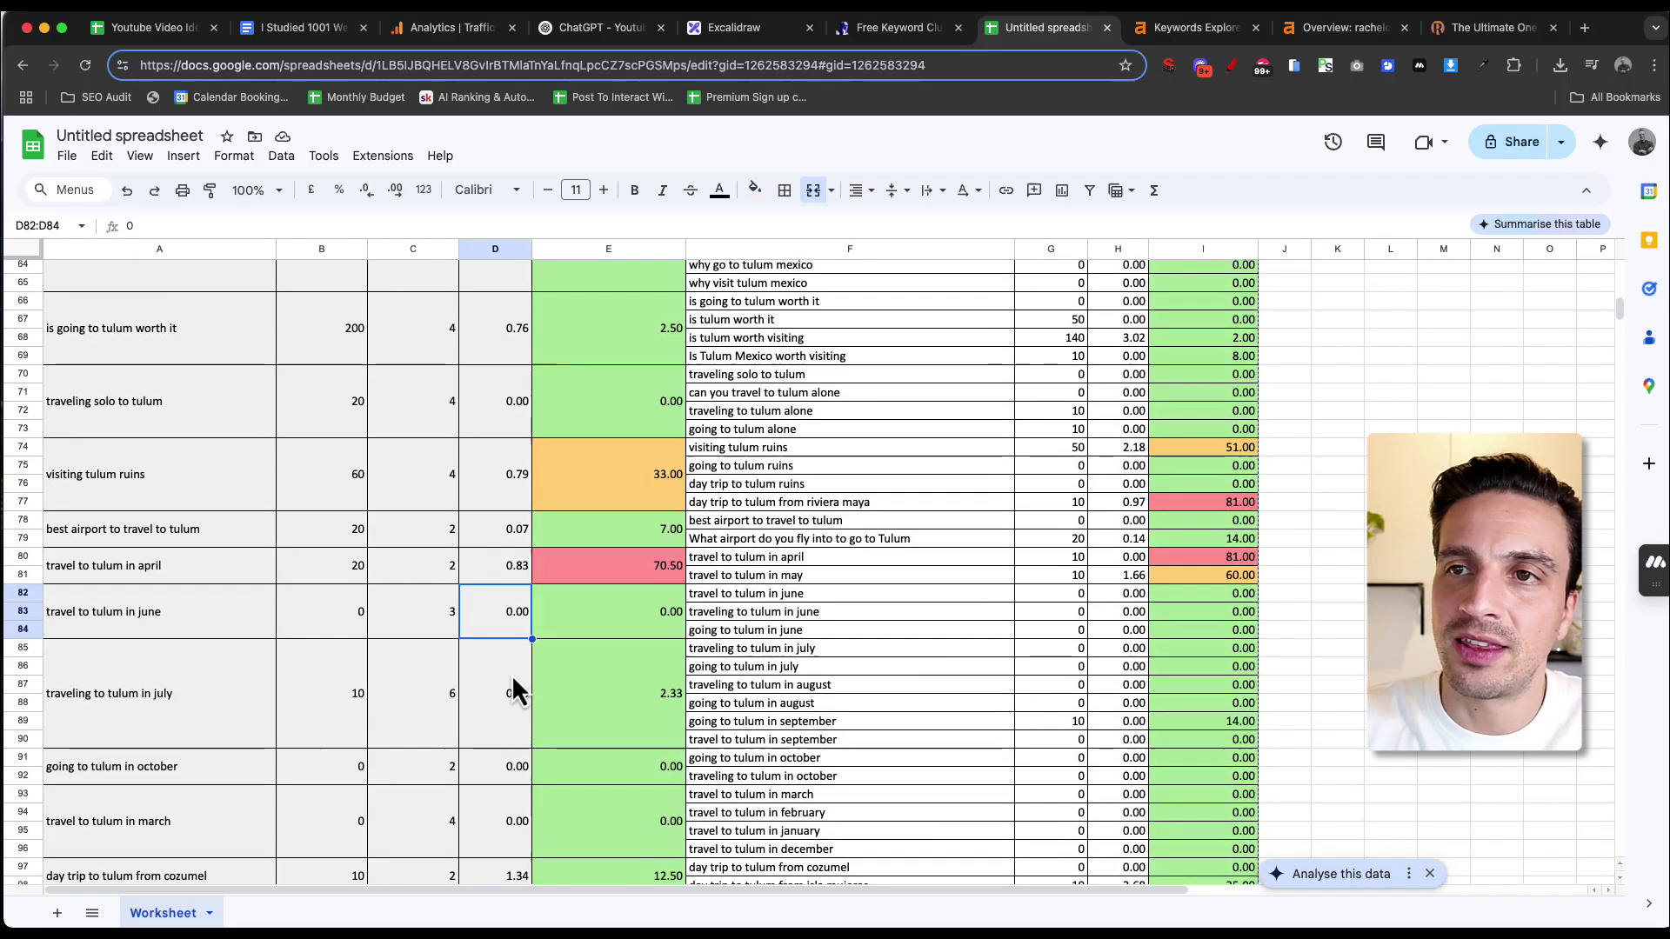
pyautogui.scroll(15, 524, 710)
# Step: Check values for the why travel to tulum and travel to tulum in March clusters
pyautogui.scroll(-10, 467, 514)
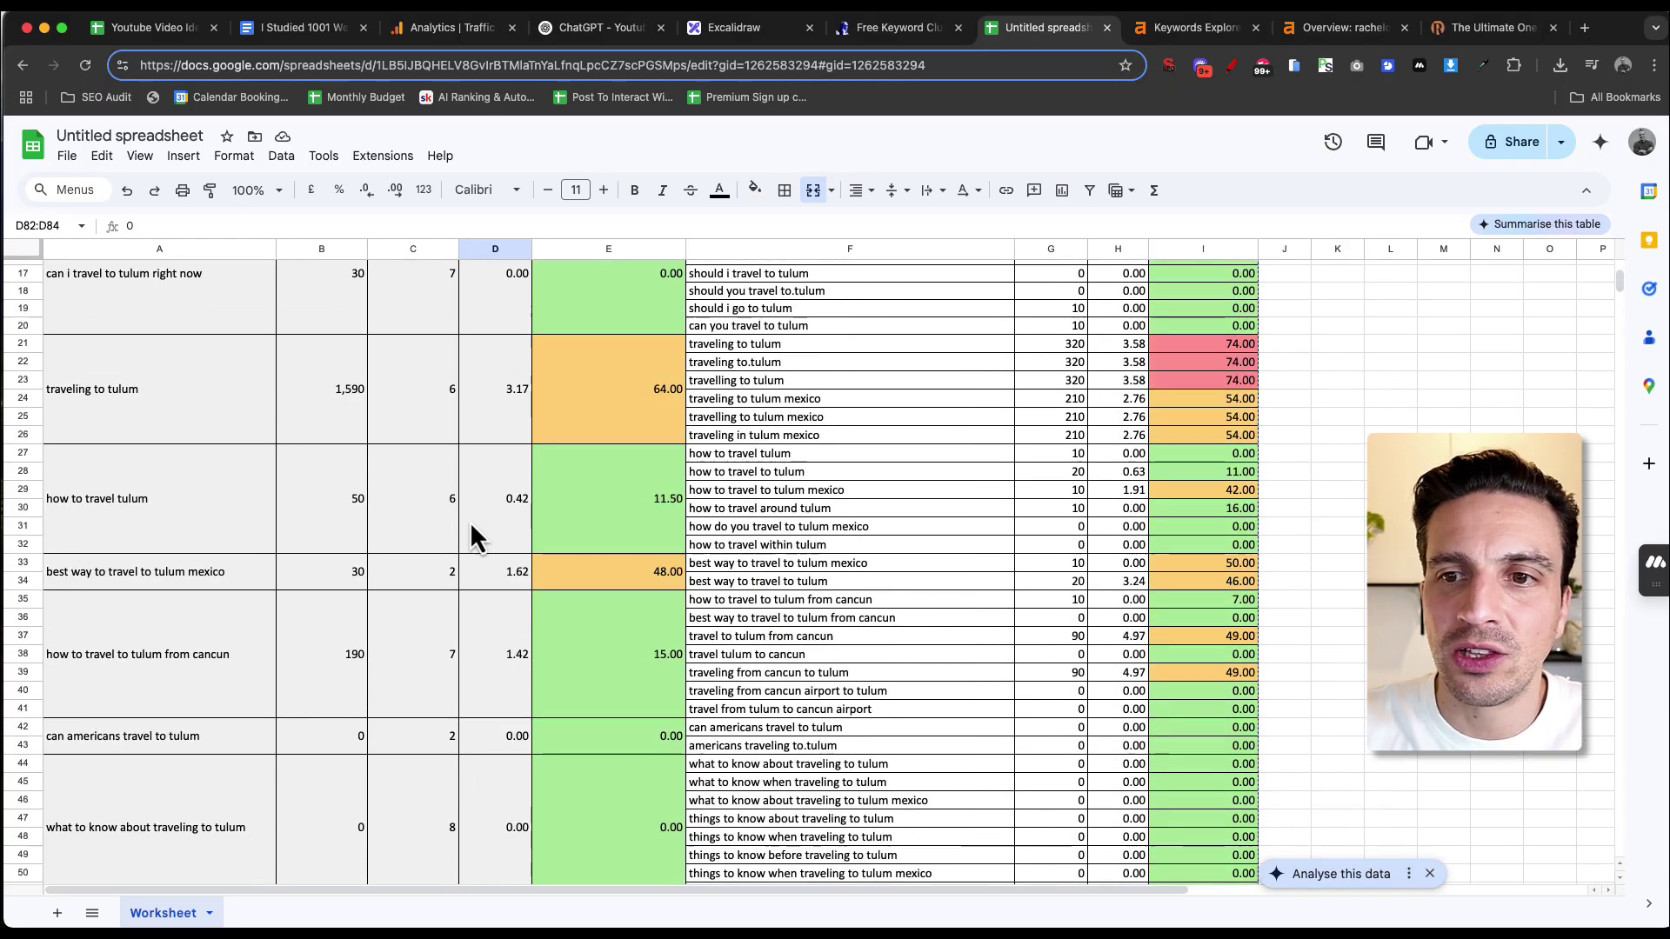
pyautogui.scroll(-3, 478, 535)
pyautogui.click(354, 577)
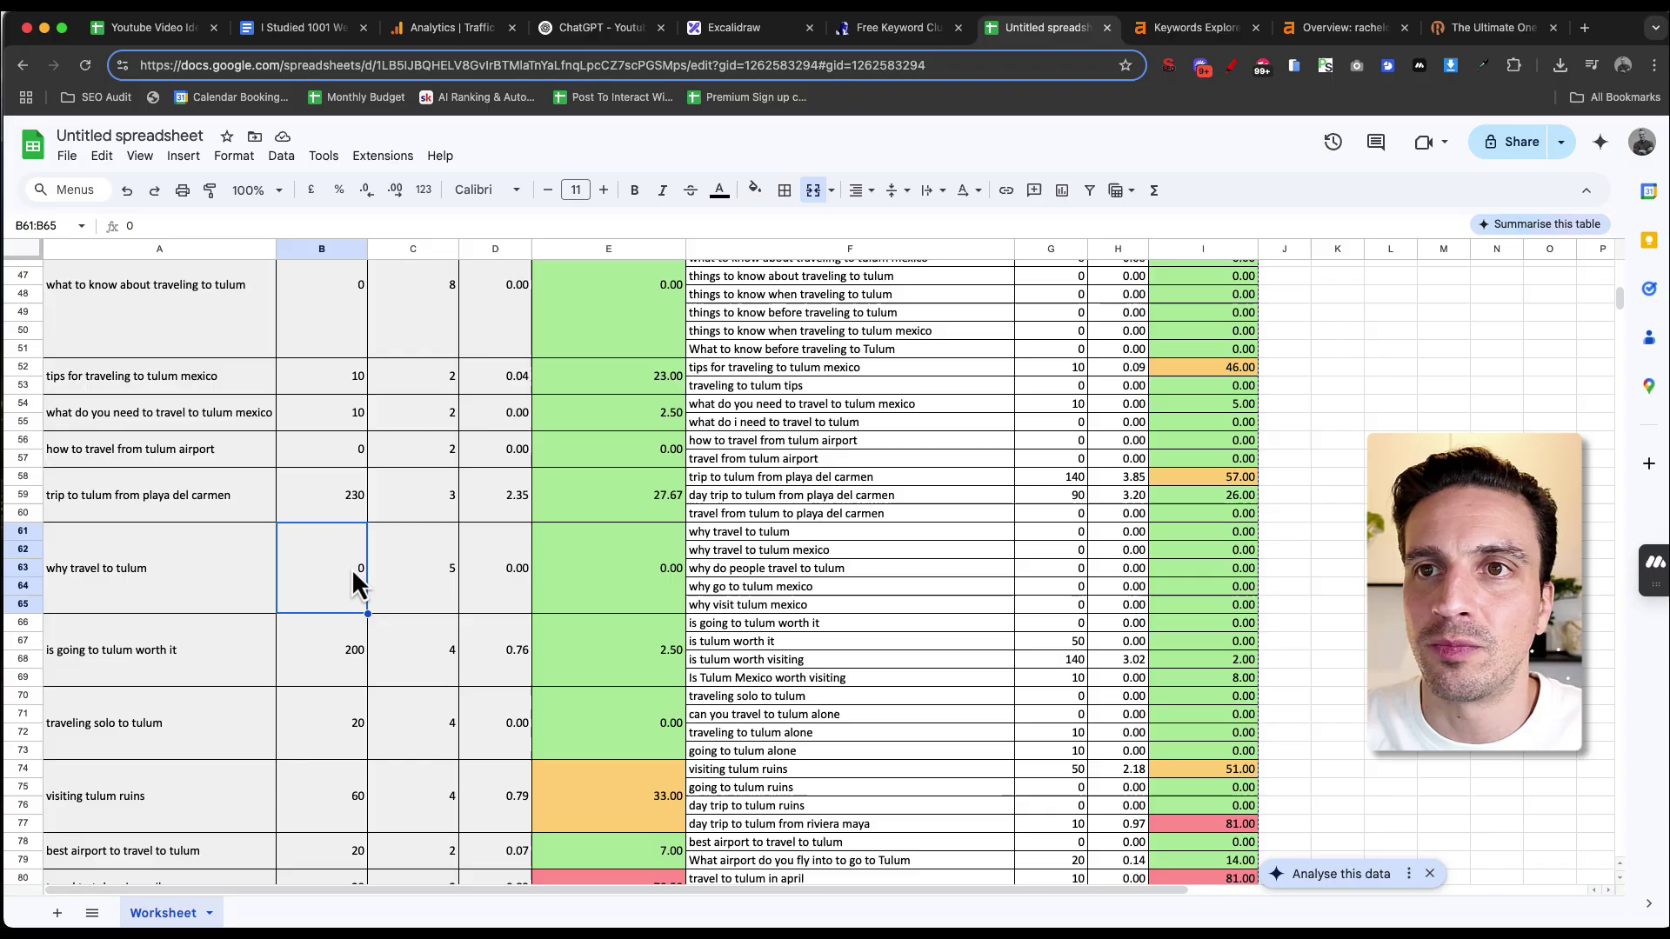
pyautogui.scroll(15, 354, 574)
pyautogui.click(344, 285)
pyautogui.scroll(-15, 374, 405)
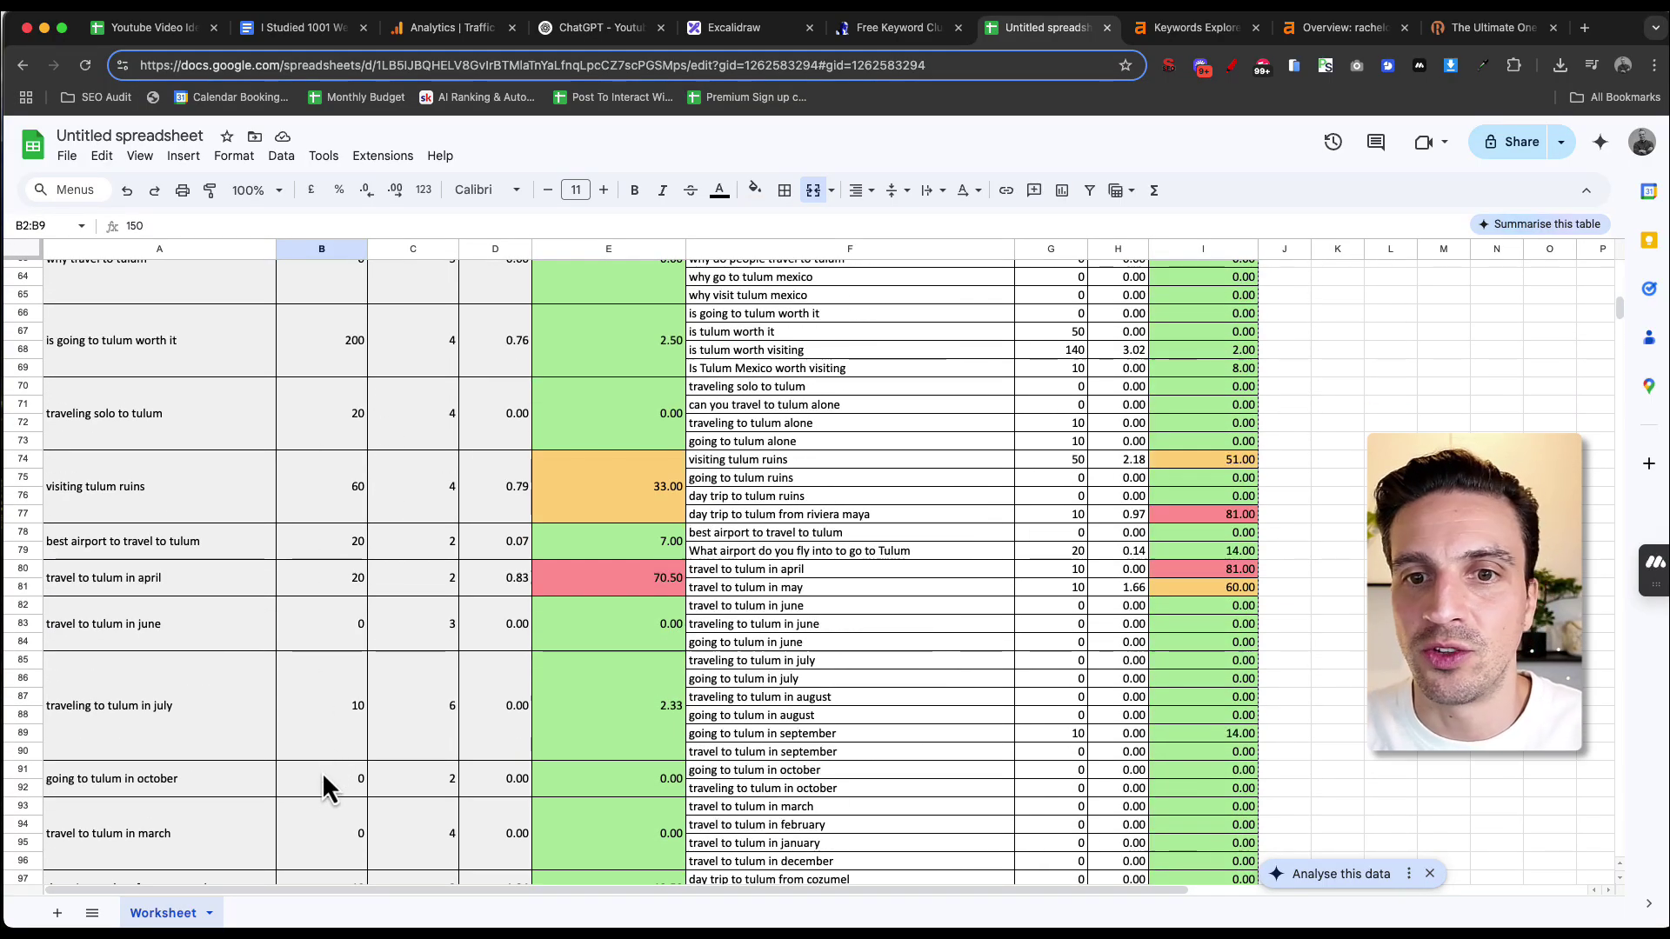
pyautogui.click(336, 804)
pyautogui.scroll(-2, 343, 739)
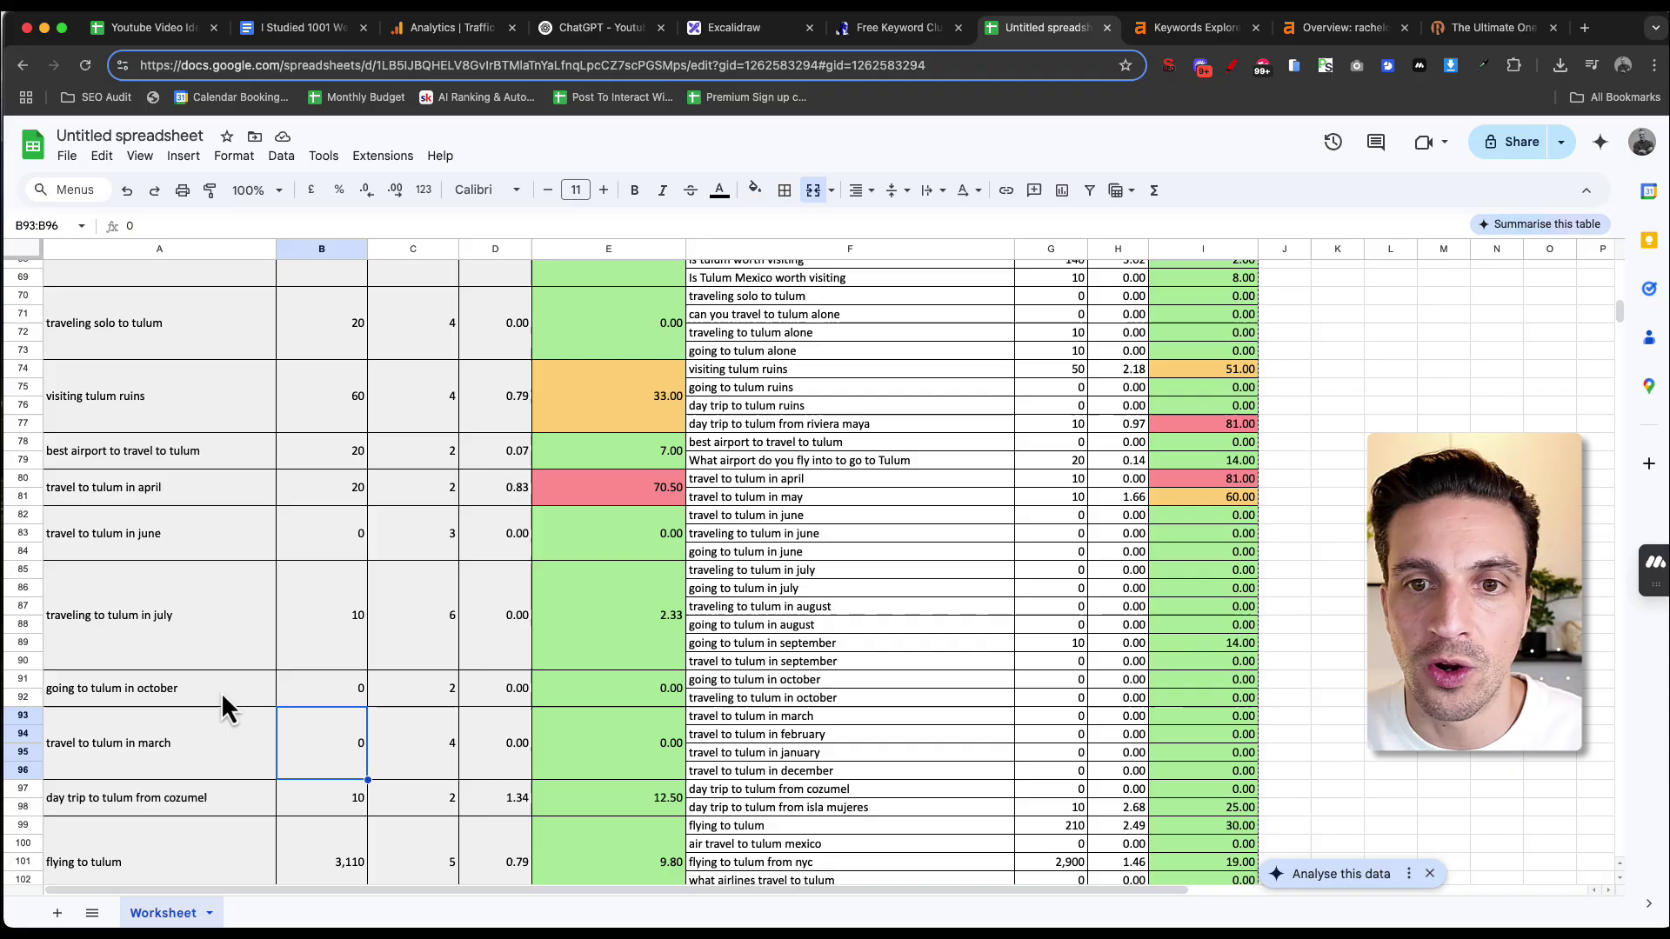
pyautogui.moveTo(170, 692); pyautogui.dragTo(1333, 719)
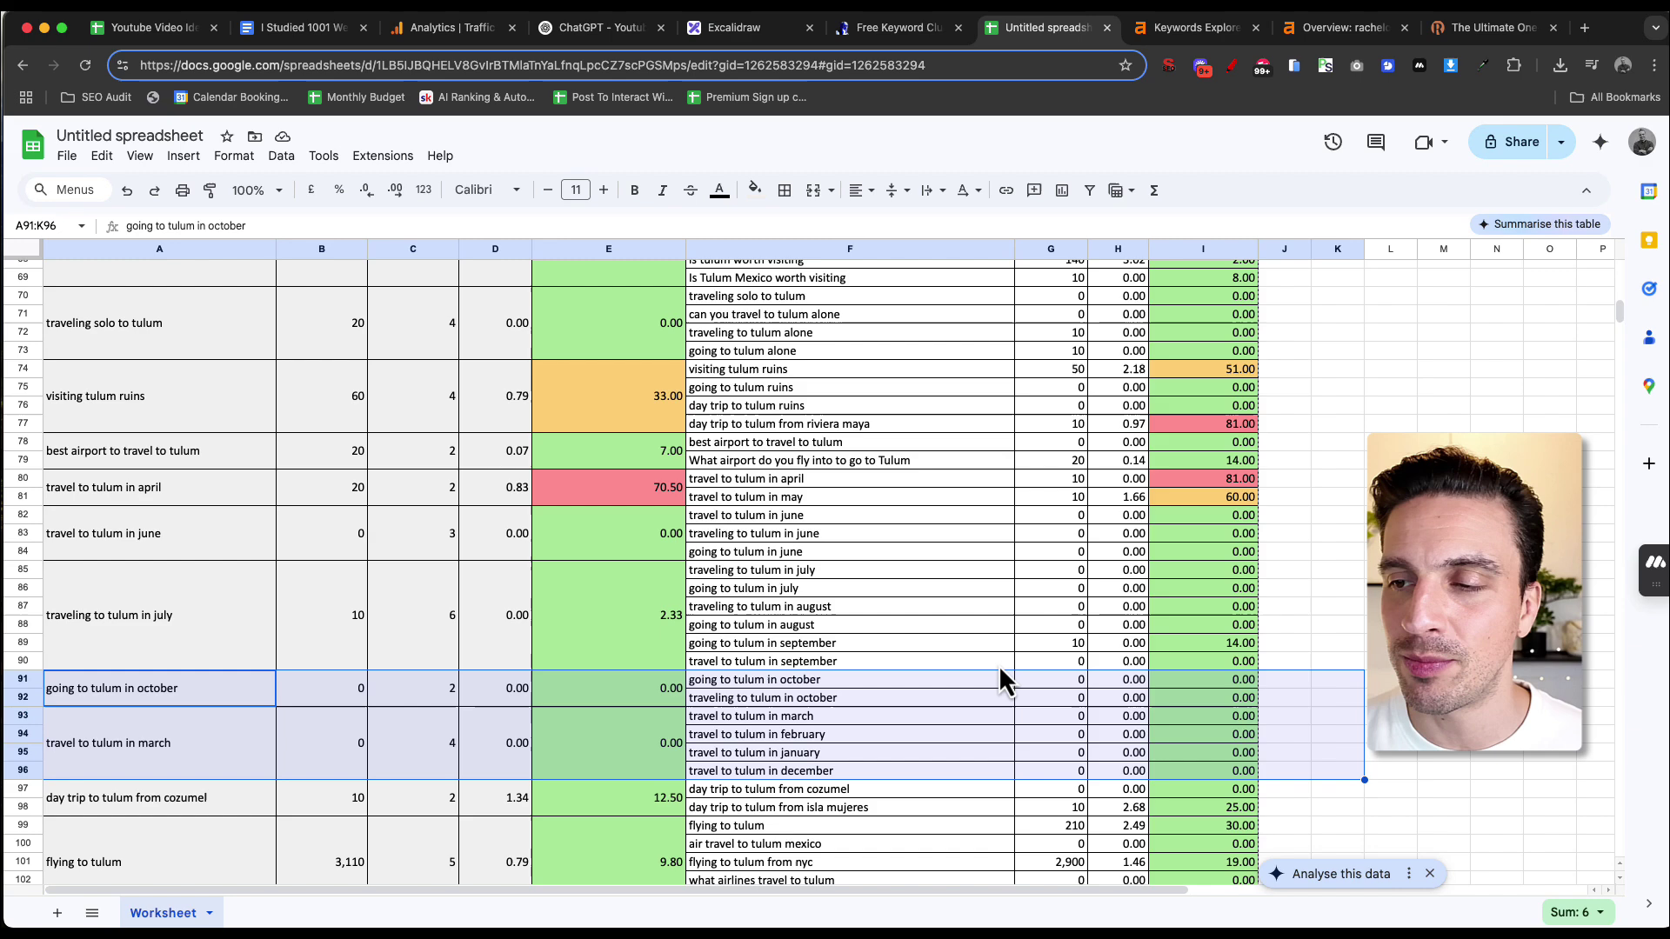
pyautogui.click(955, 718)
pyautogui.press('Up')
pyautogui.press('Up')
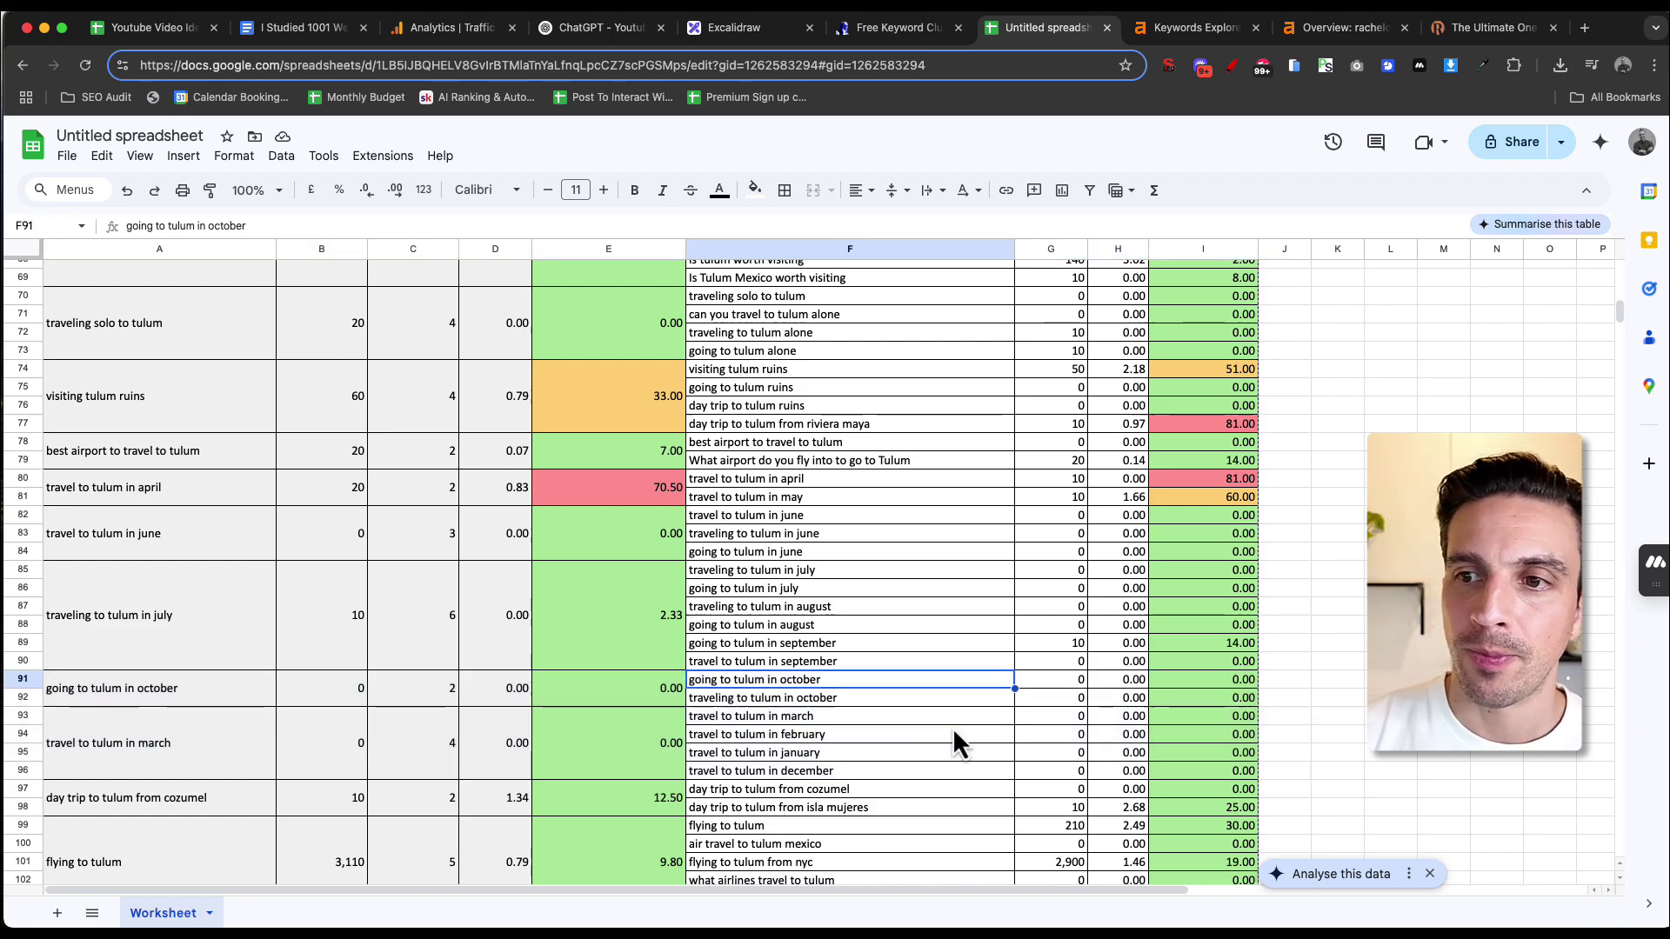
pyautogui.press('Down')
pyautogui.press('Down')
pyautogui.press('Down')
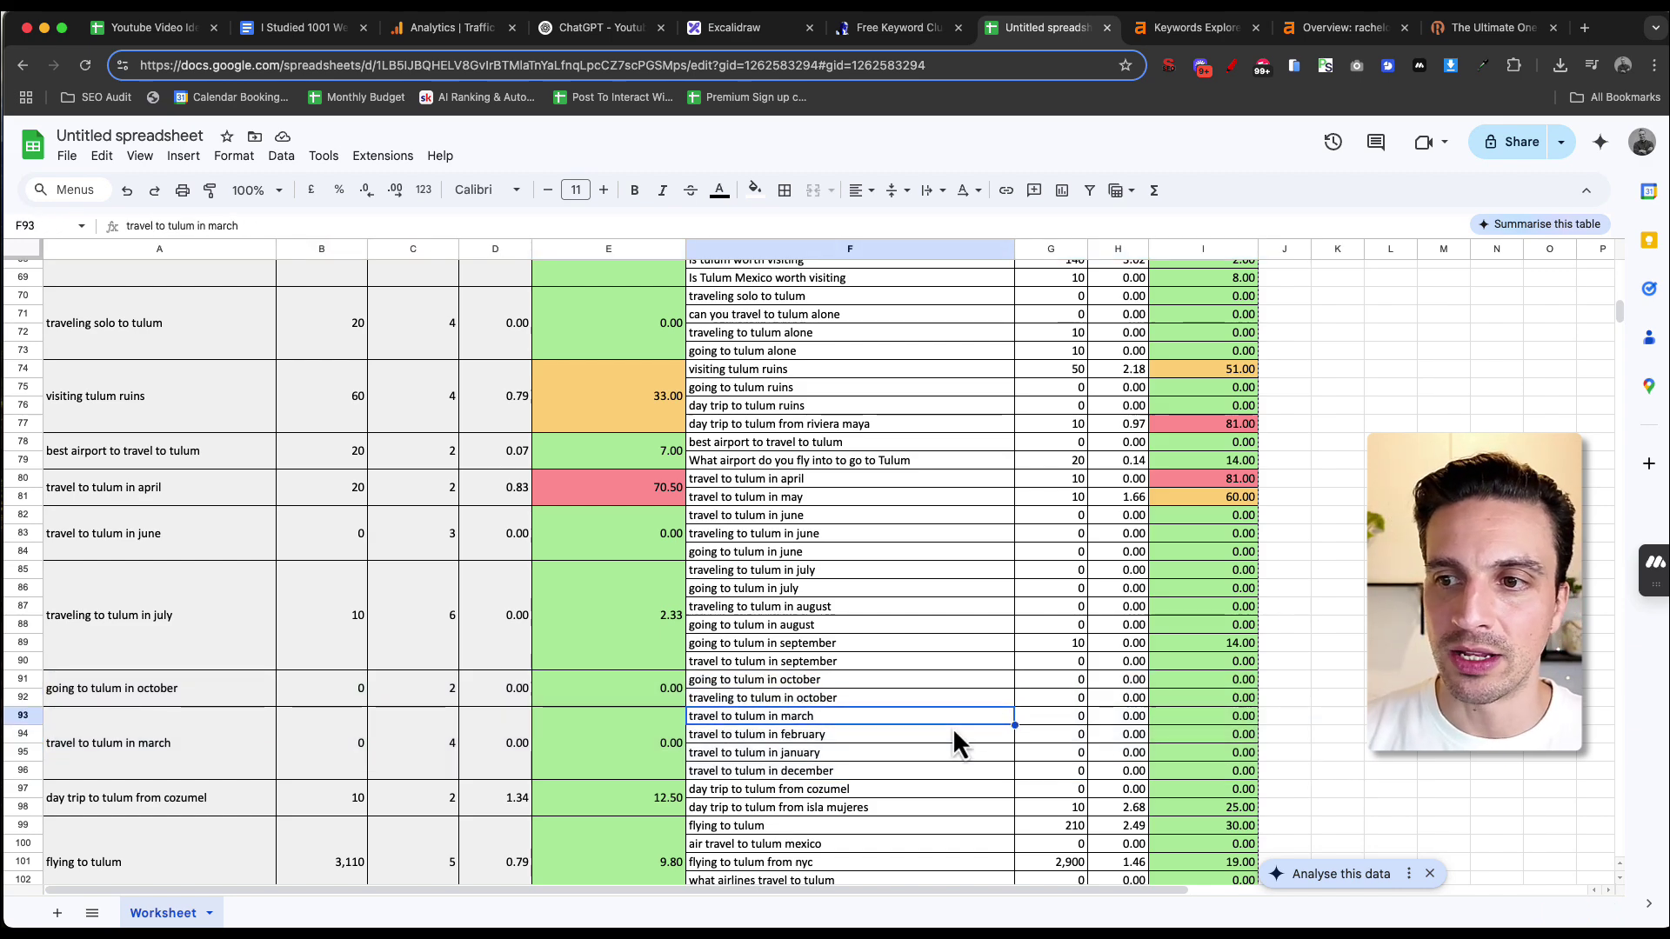
pyautogui.press('Down')
pyautogui.press('Down')
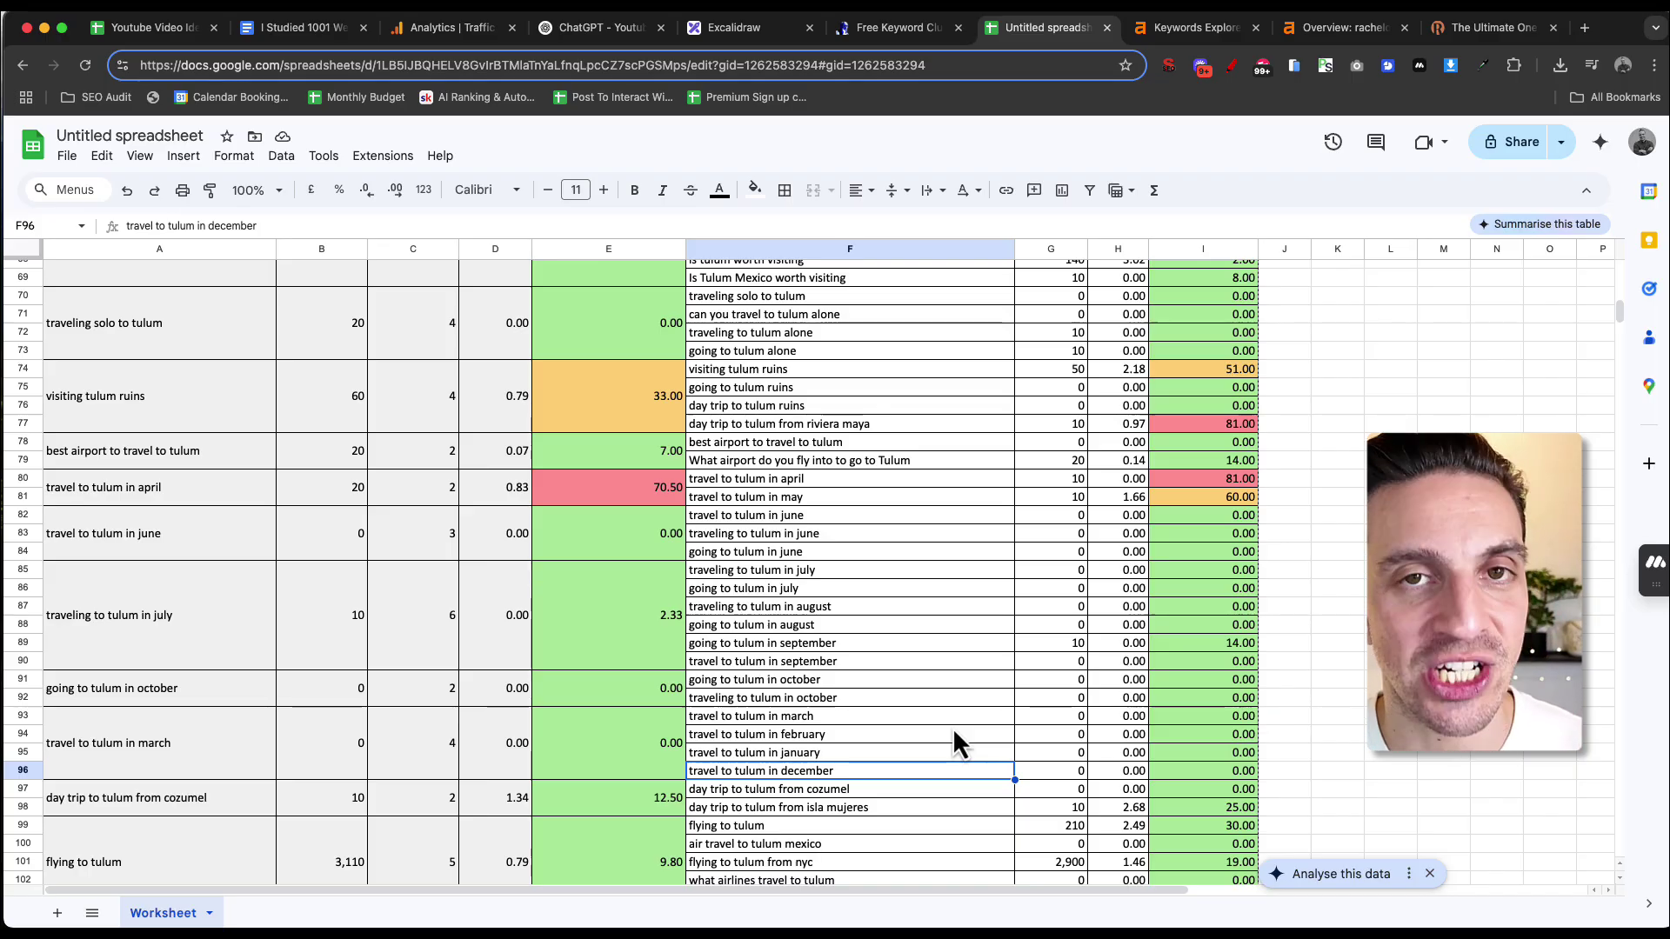
# Step: Open the DeepSeek SEO Keyword Research Tool and highlight its description text
pyautogui.hotkey('ctrl', 'shift', 'Tab')
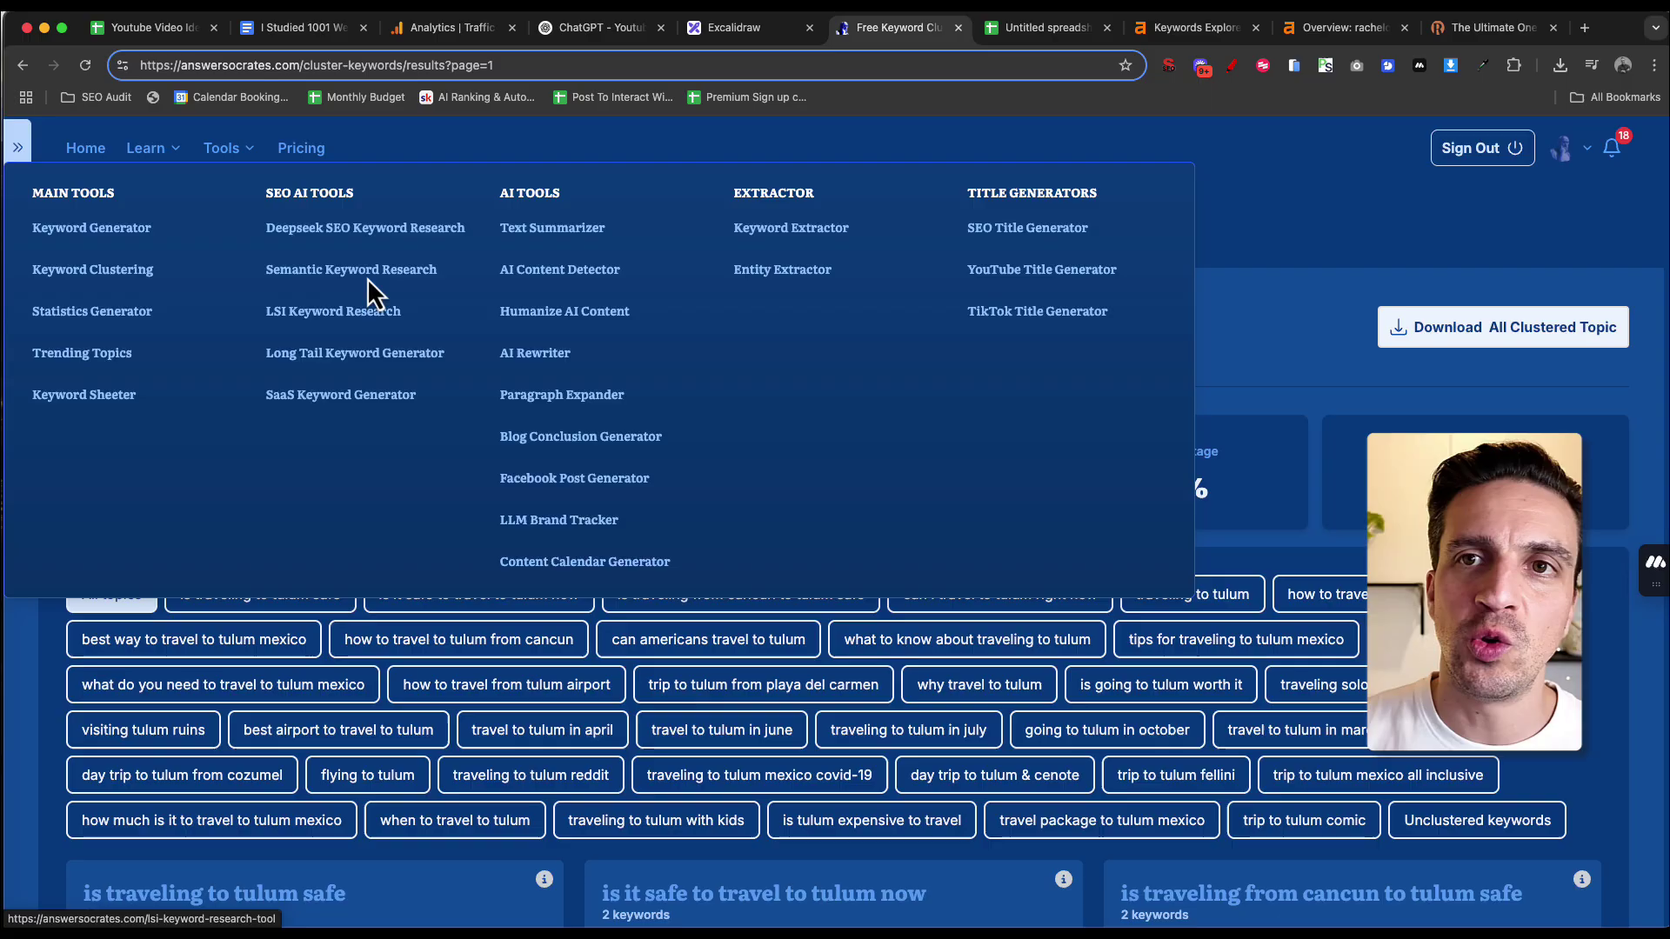
pyautogui.click(357, 235)
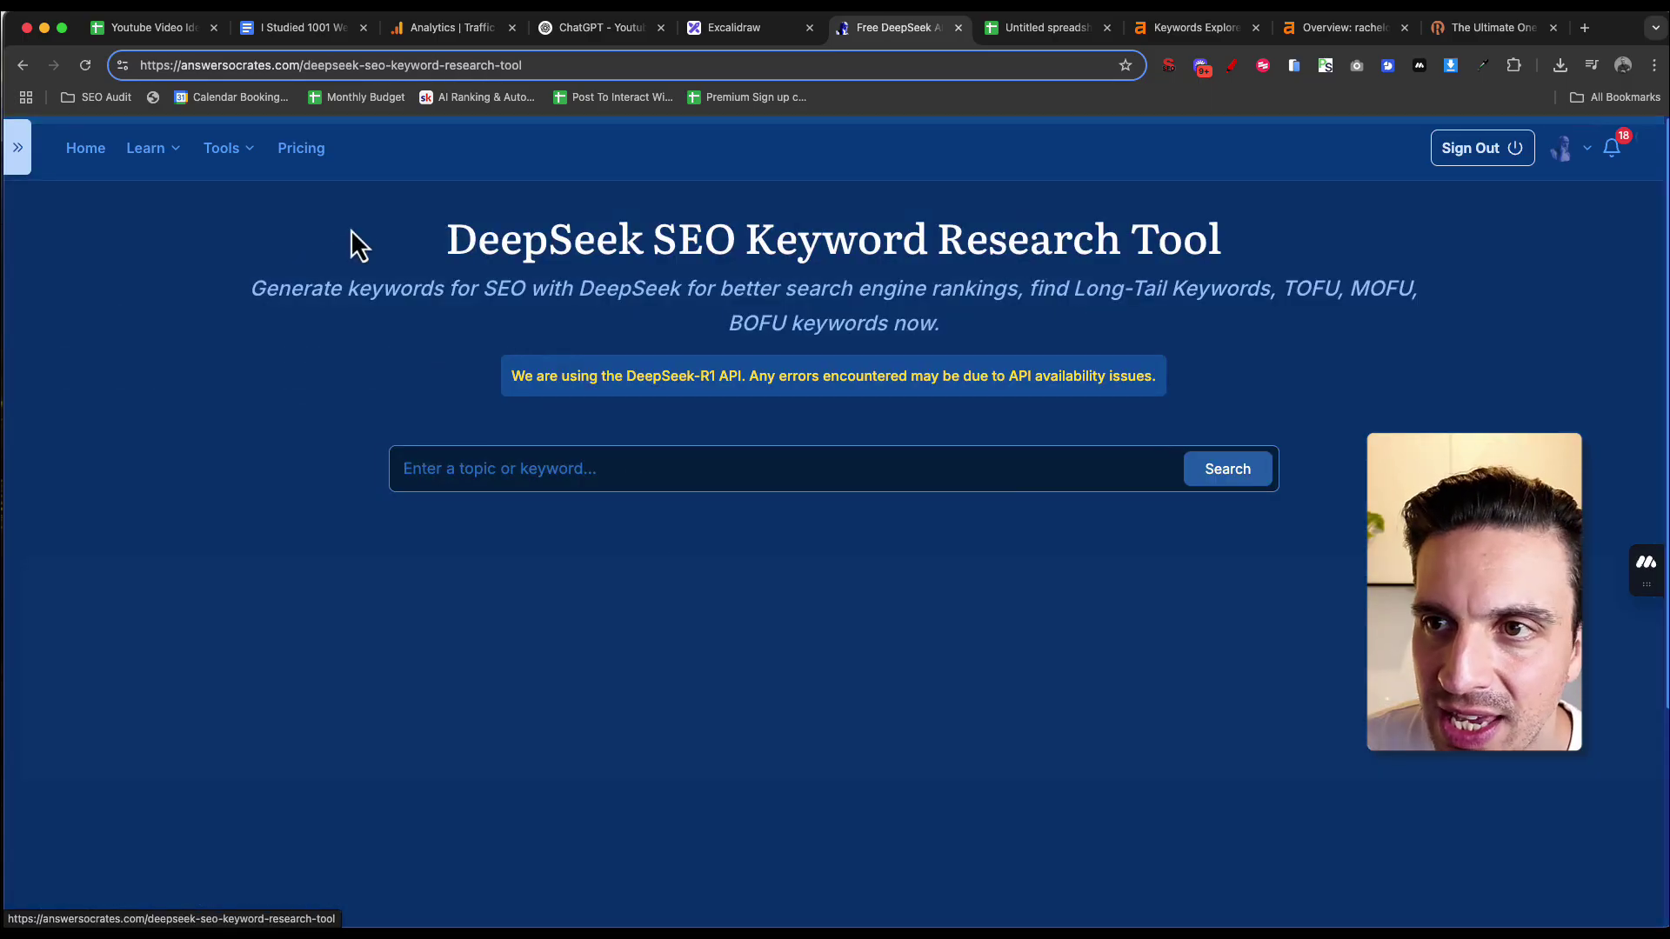
pyautogui.click(840, 468)
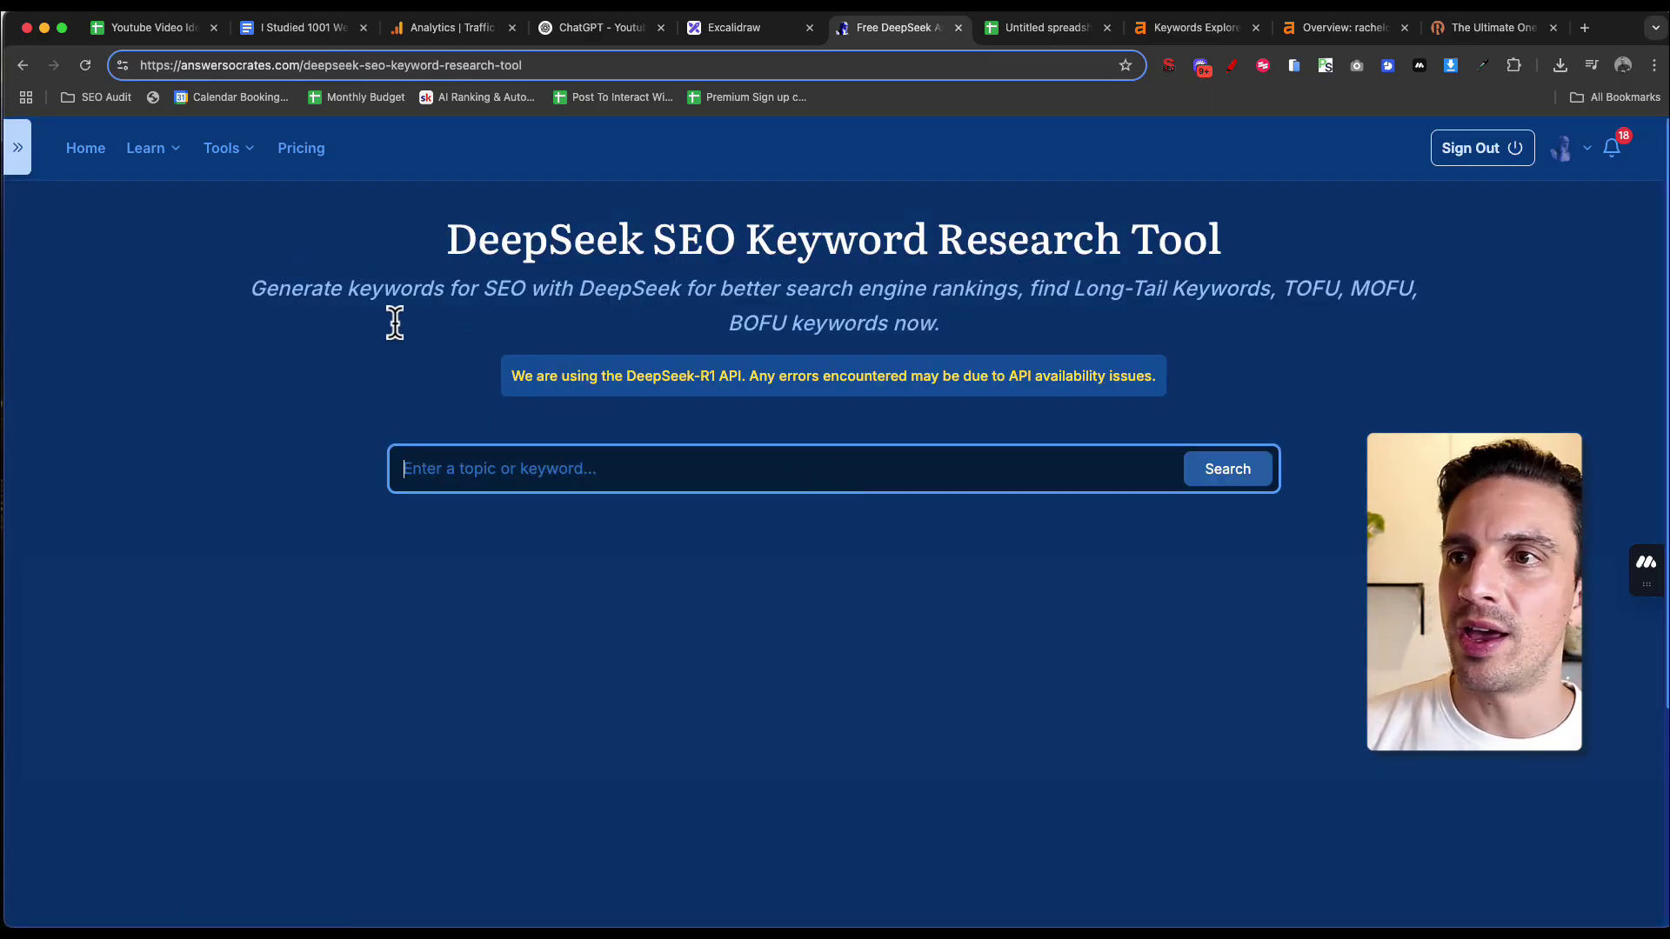
pyautogui.moveTo(251, 290); pyautogui.dragTo(883, 298)
pyautogui.moveTo(1076, 306); pyautogui.dragTo(1392, 306)
# Step: Generate DeepSeek keywords for 'traveling to Tulum', review the lists, and return to Excalidraw
pyautogui.click(725, 462)
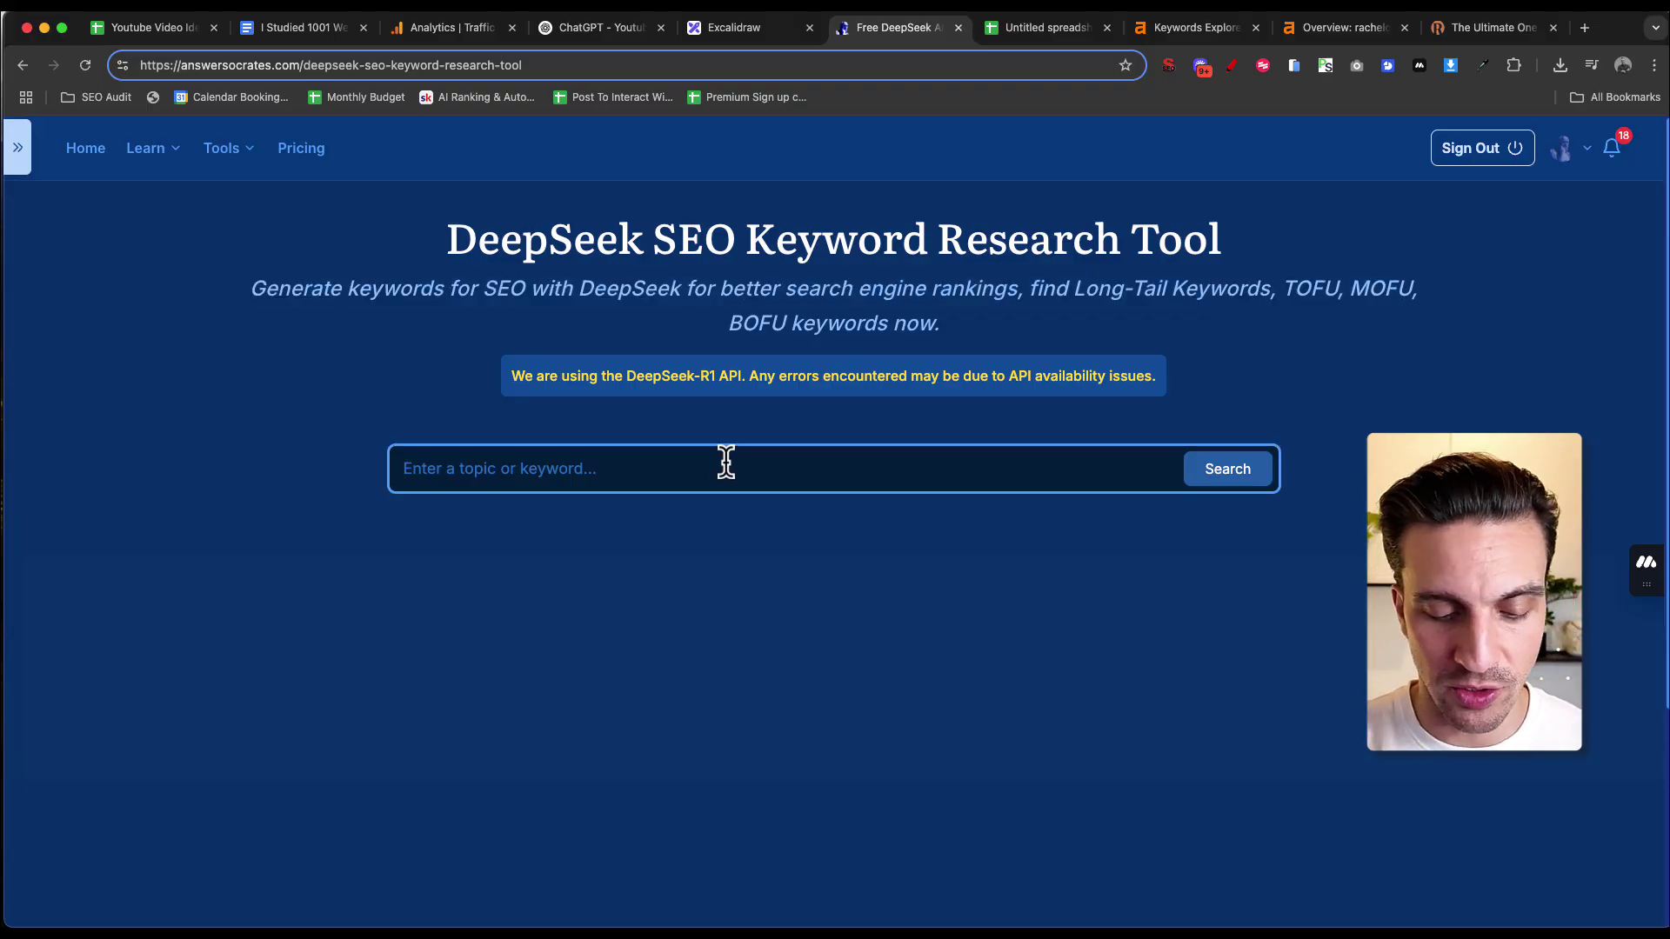
pyautogui.write('traveling to Tulum')
pyautogui.press('Return')
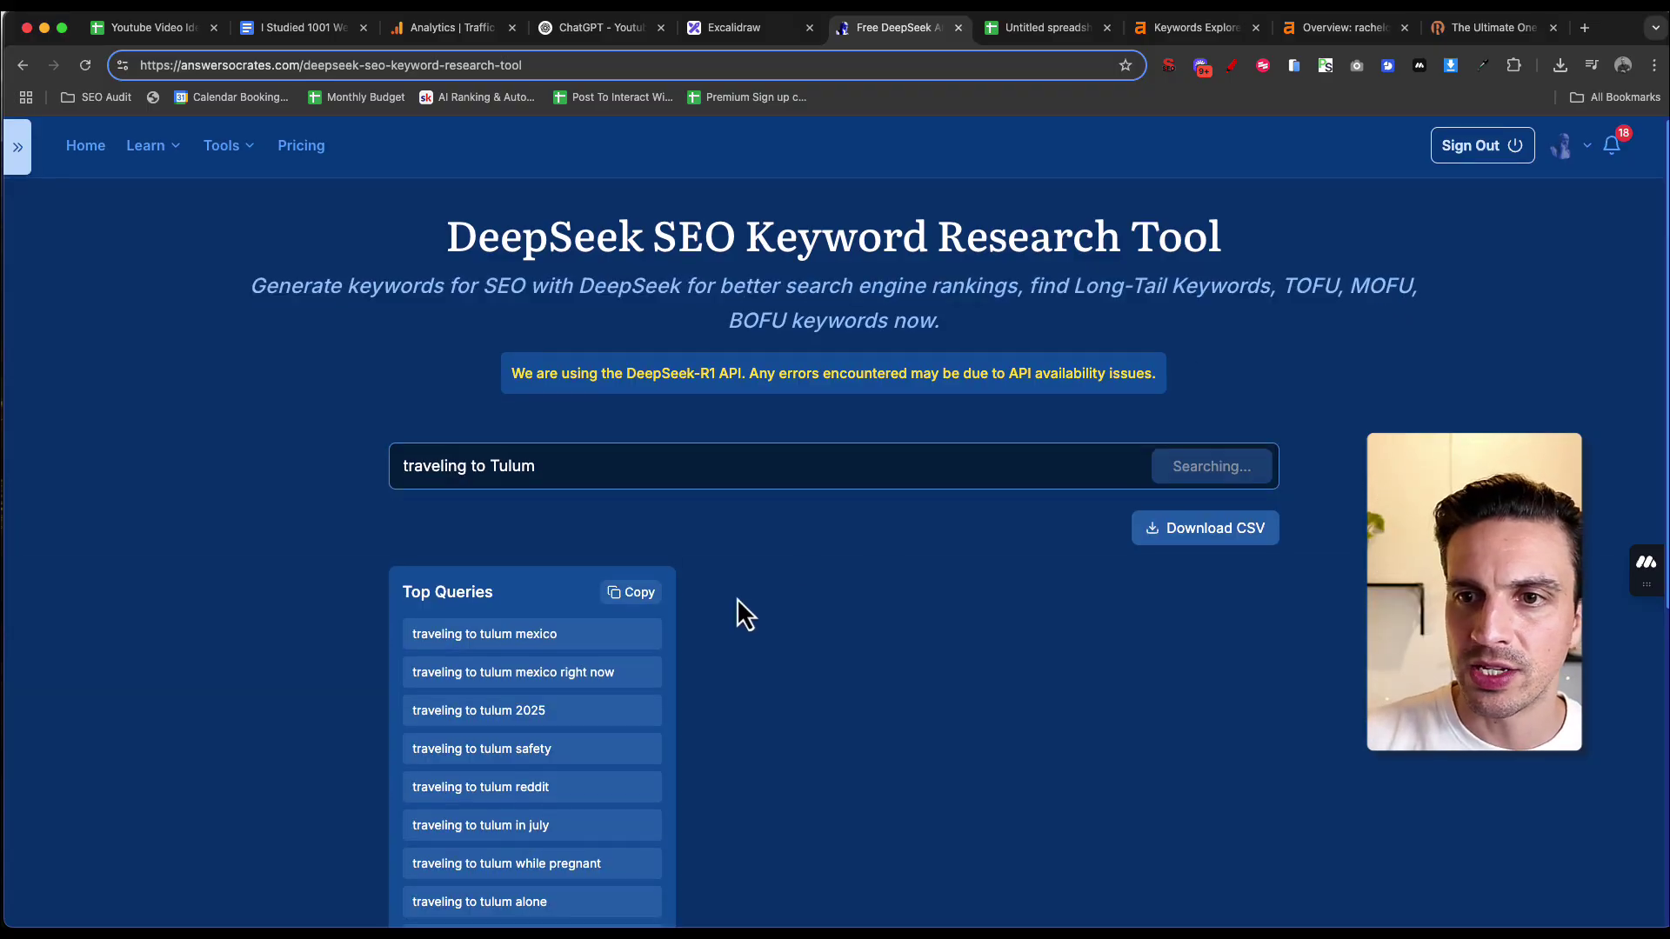
pyautogui.scroll(-3, 743, 587)
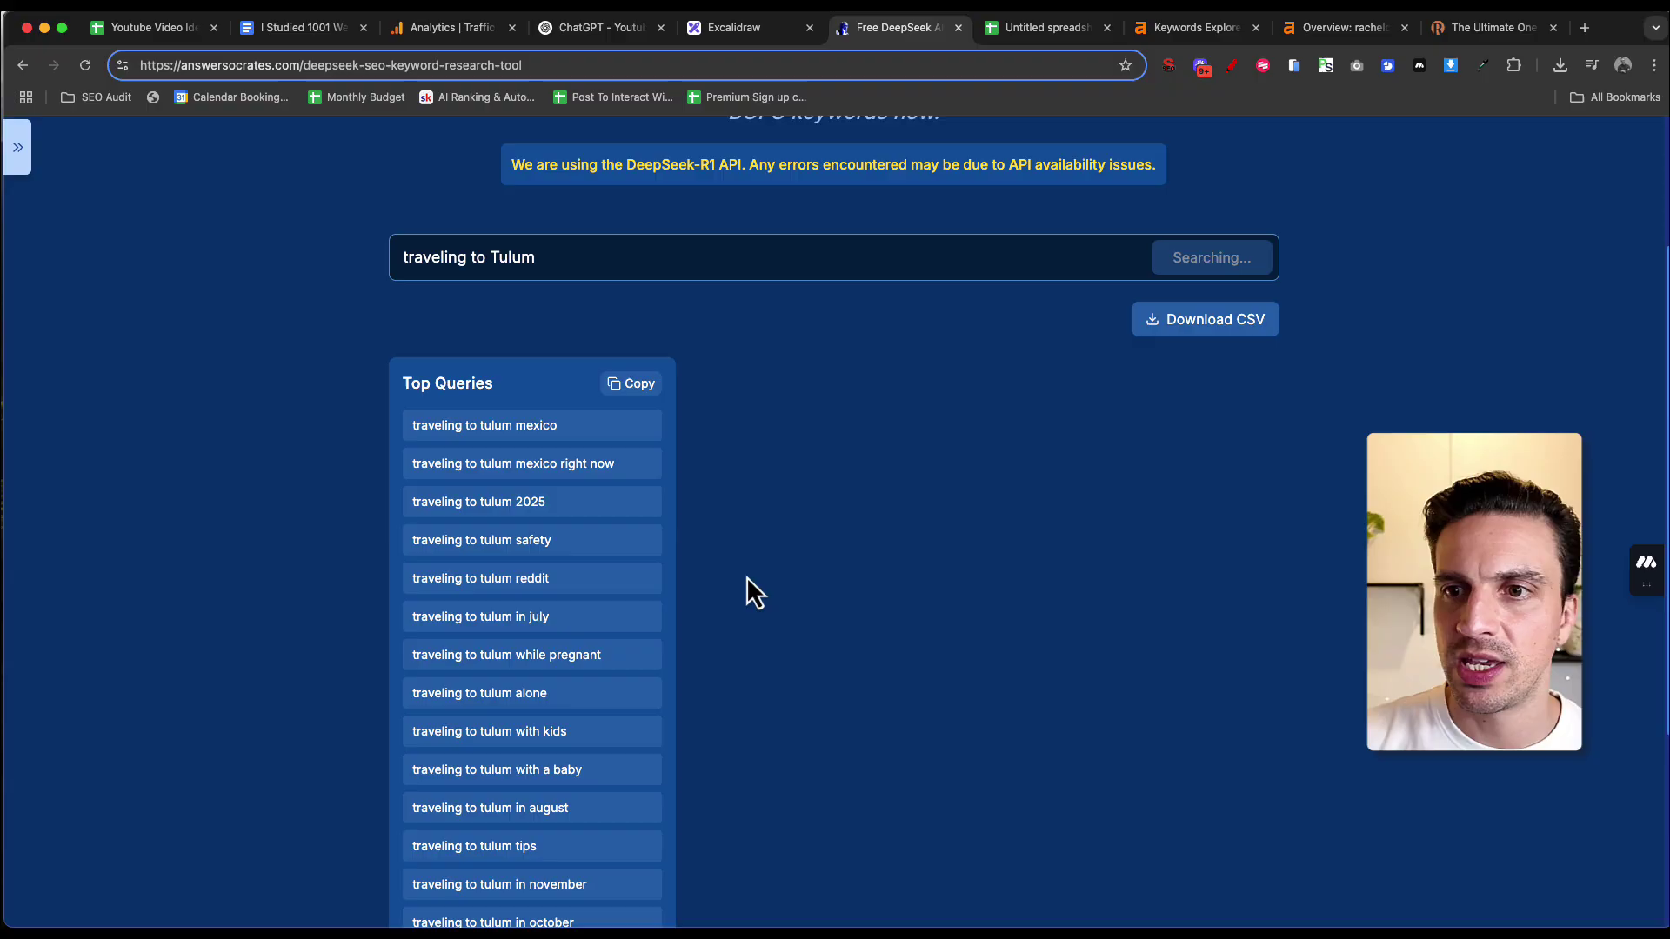
pyautogui.scroll(-2, 516, 571)
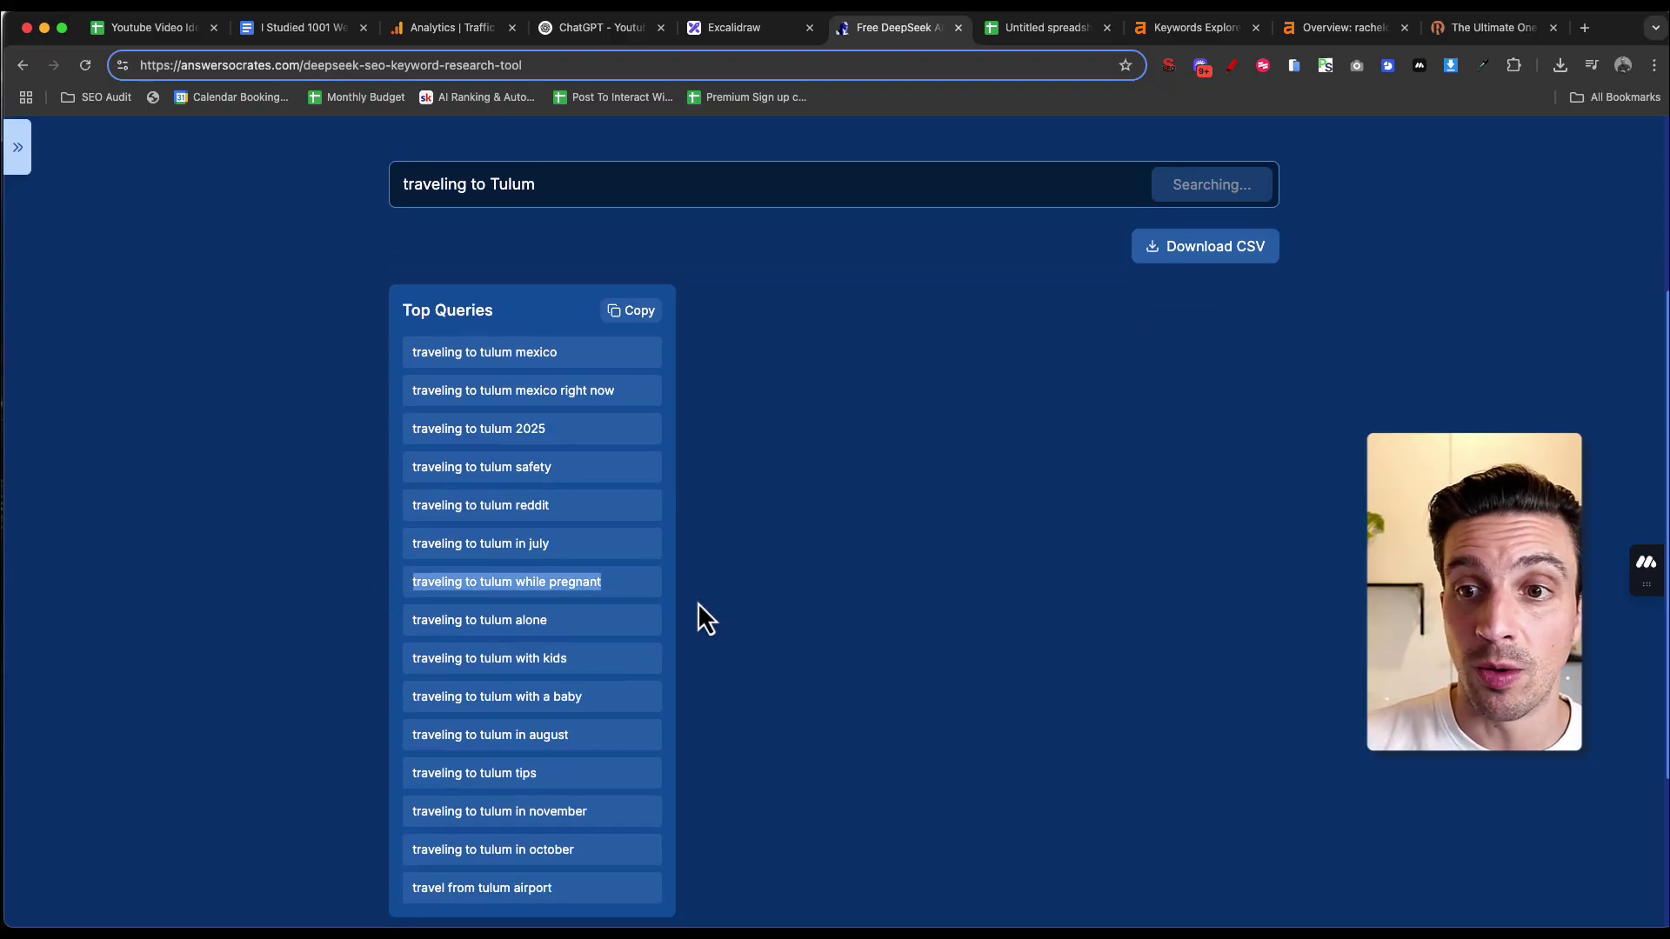
pyautogui.scroll(-1, 696, 603)
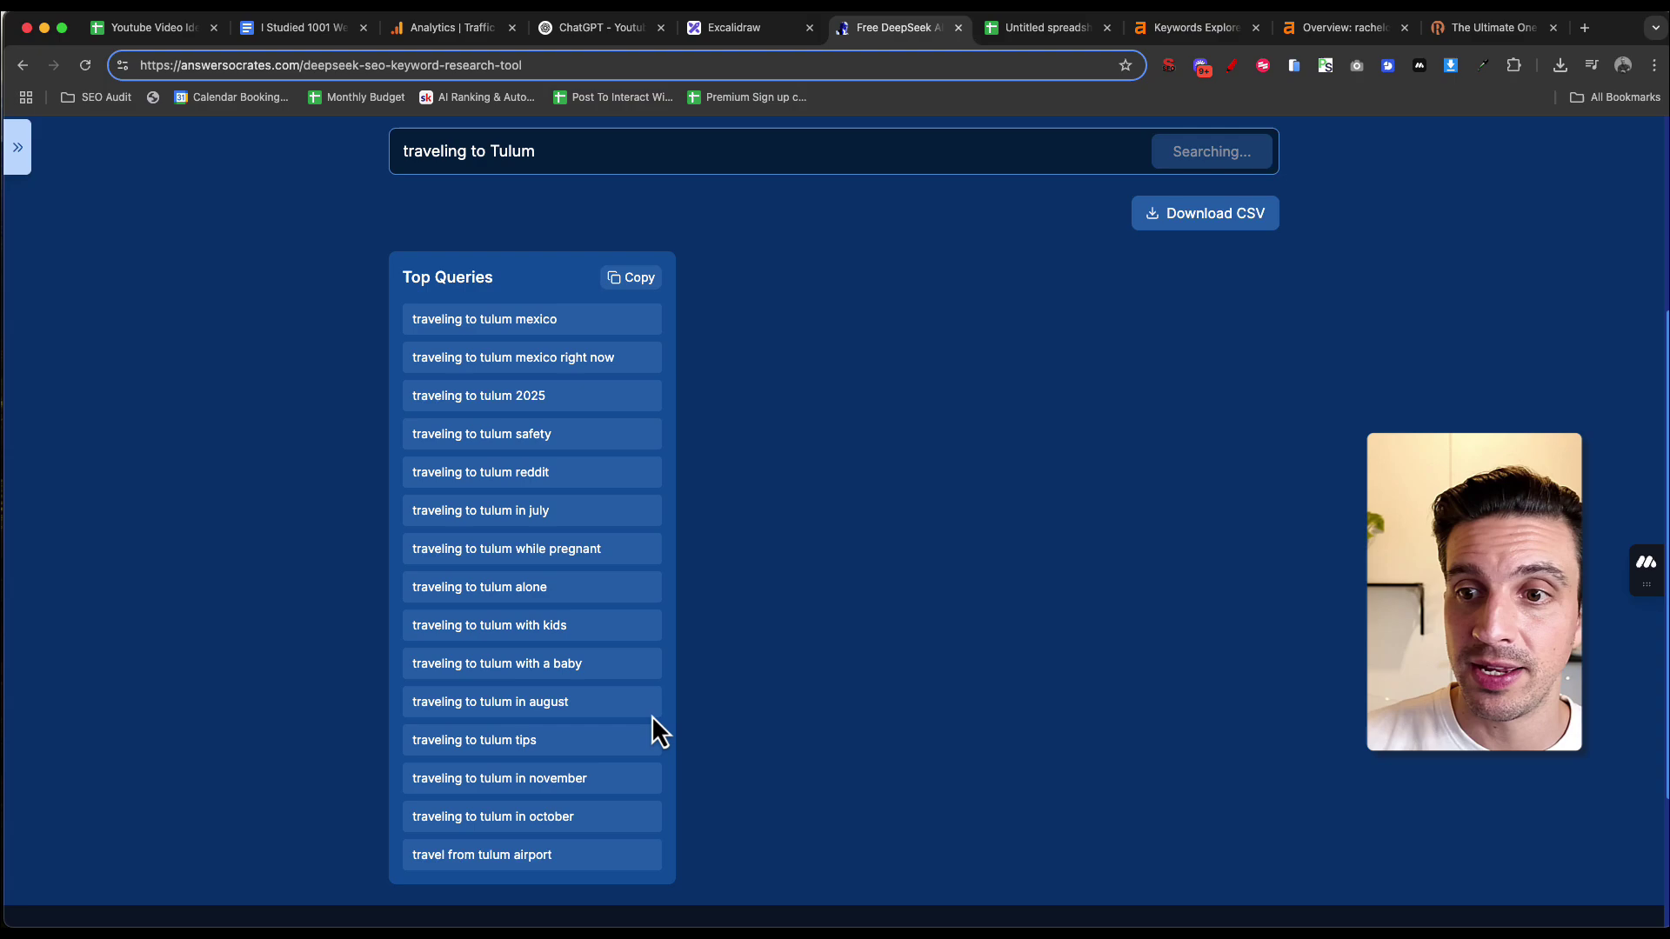
pyautogui.scroll(3, 765, 567)
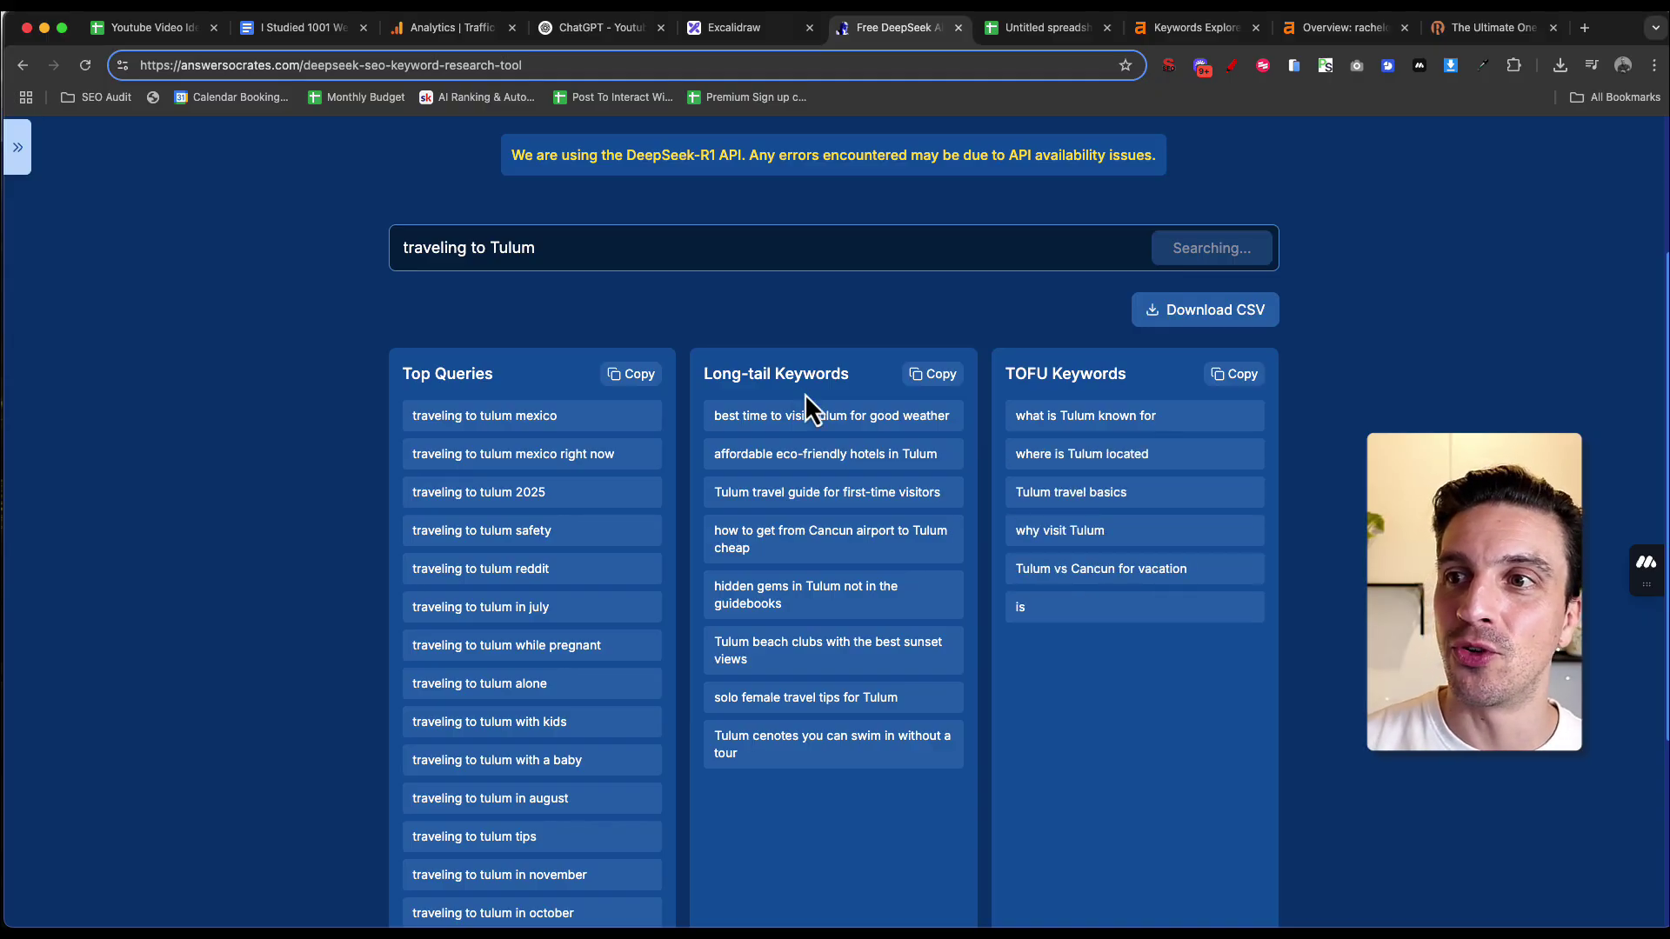
pyautogui.scroll(-1, 848, 427)
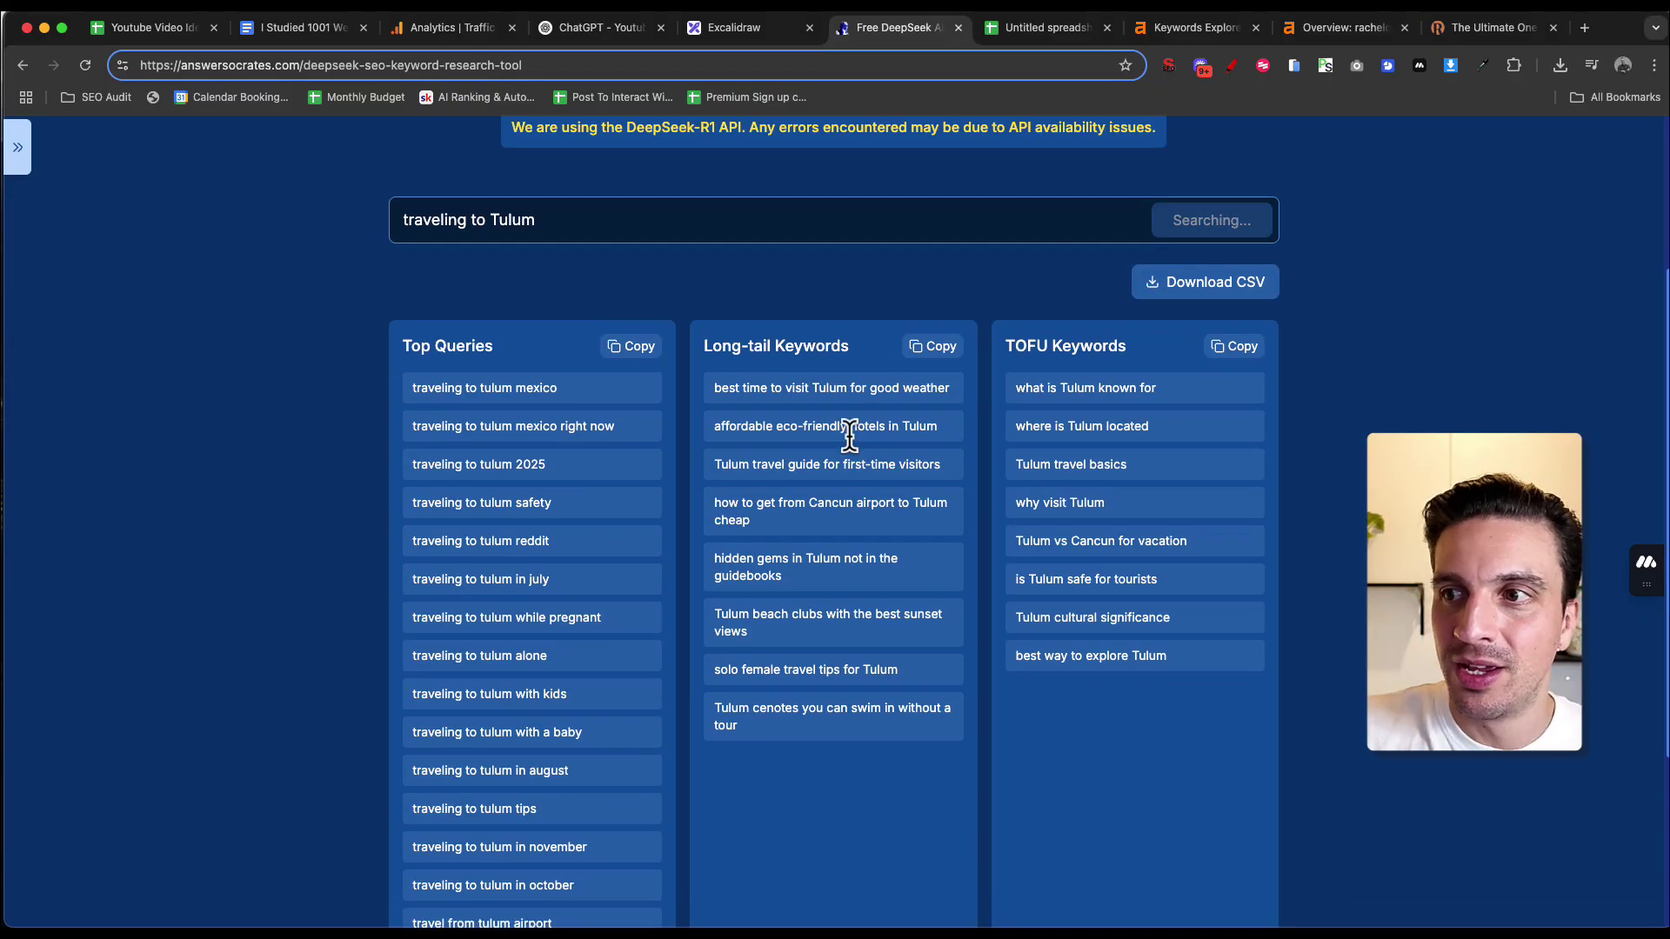
pyautogui.scroll(-1, 895, 391)
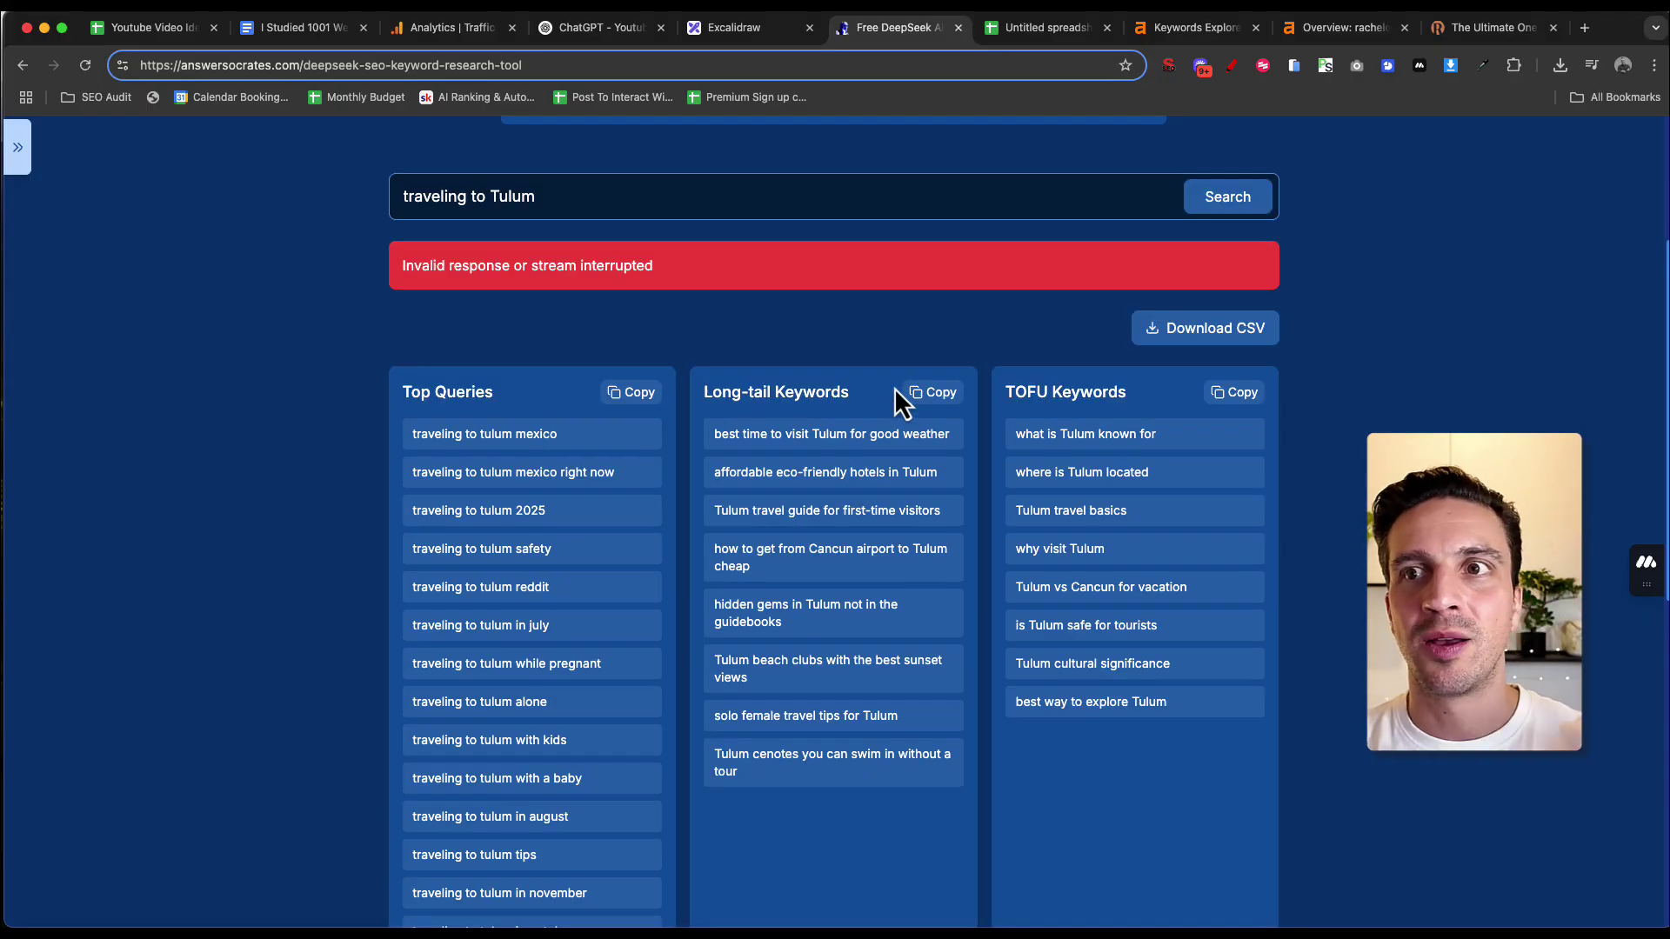
pyautogui.scroll(-3, 872, 387)
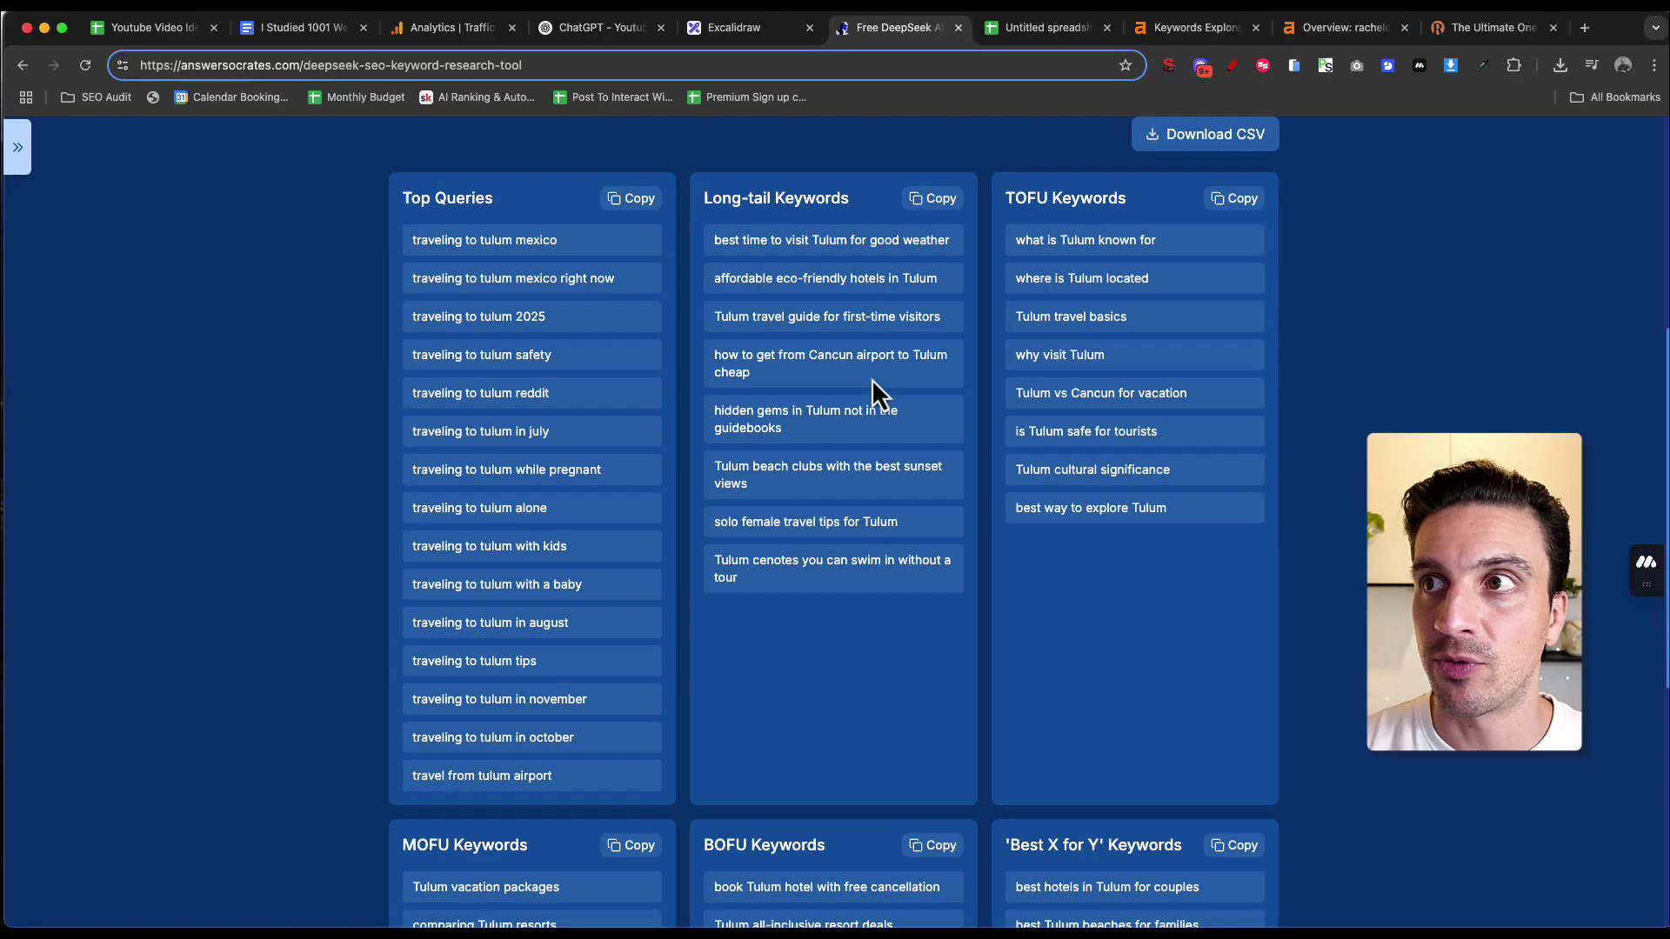
pyautogui.click(739, 27)
pyautogui.scroll(-2, 904, 483)
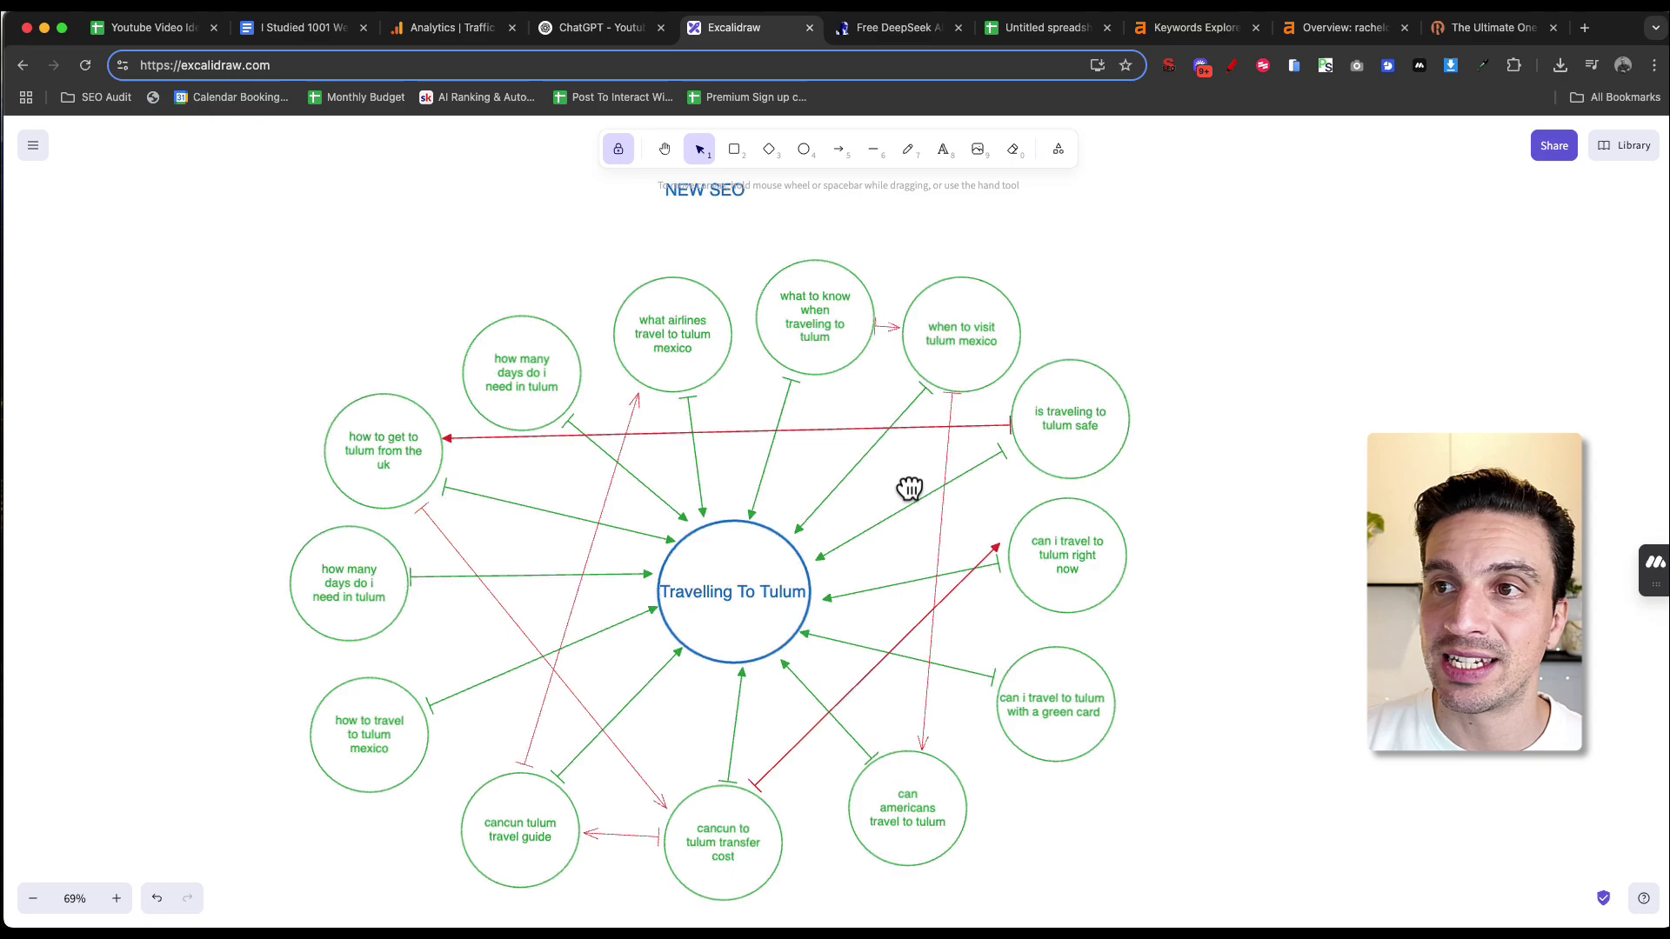